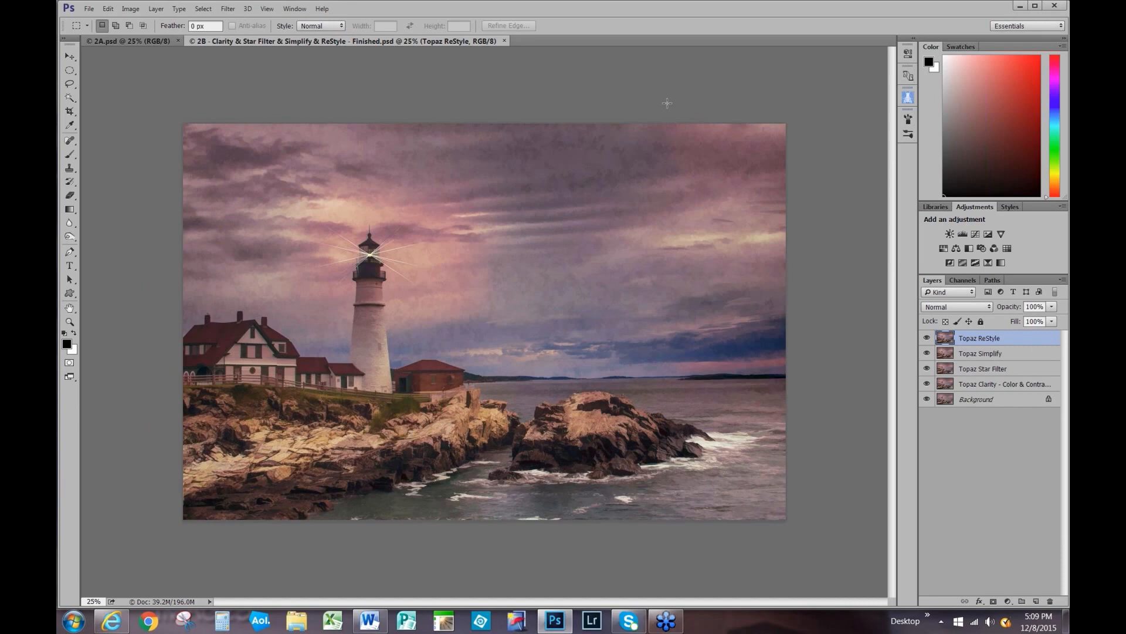
Close the finished example document, and duplicate the Background layer of 2A.psd as a layer named Topaz Clarity.
left_click(504, 41)
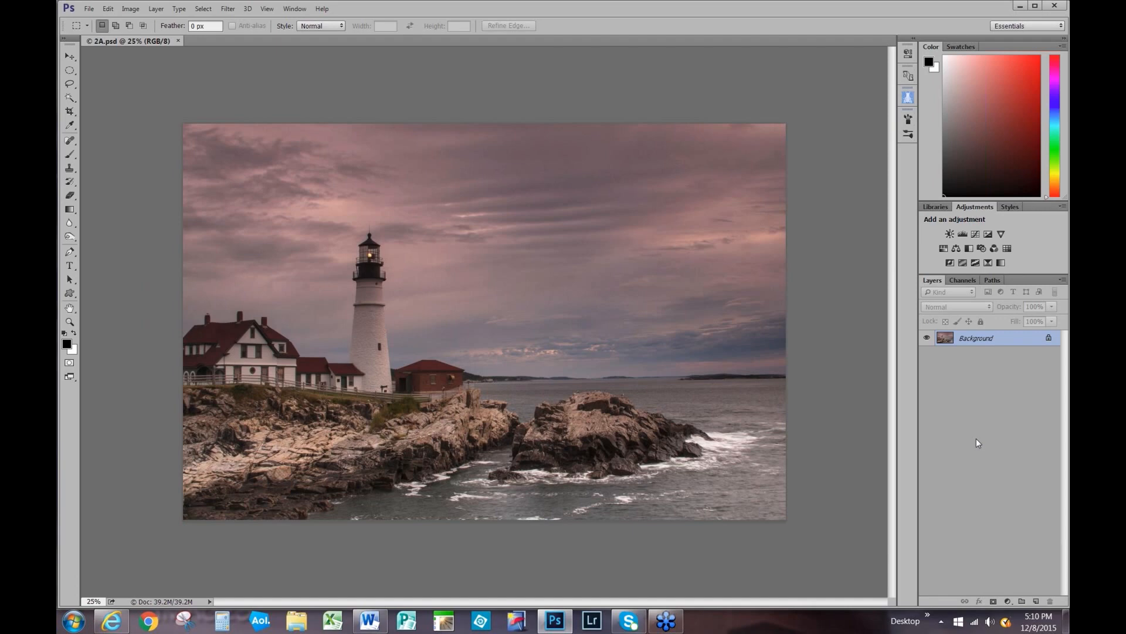
key("ctrl+j")
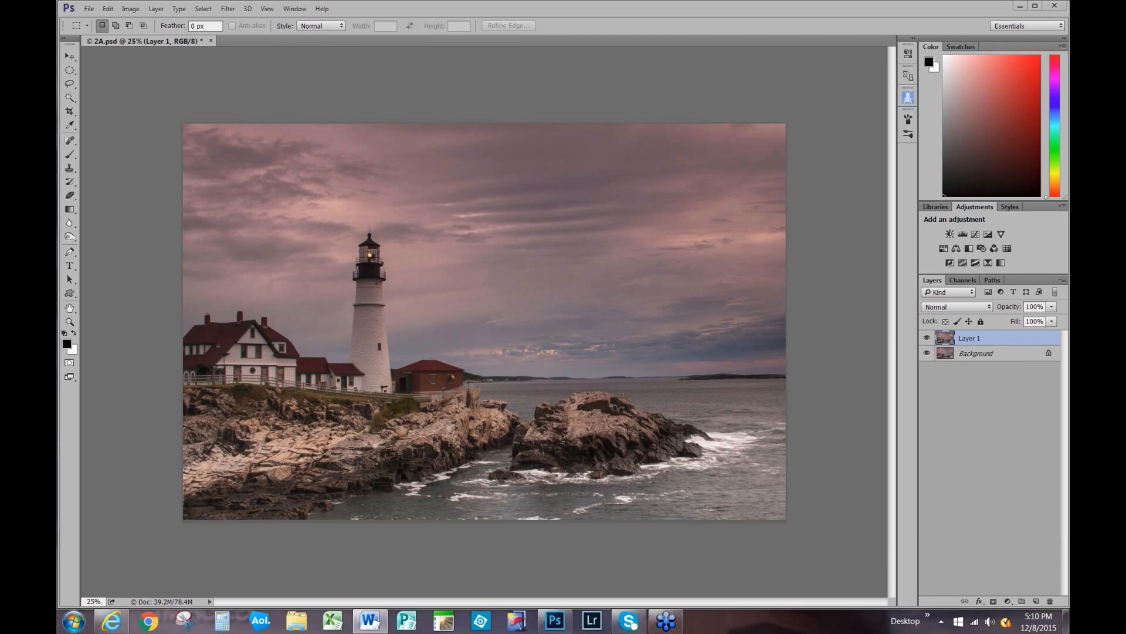
double_click(969, 339)
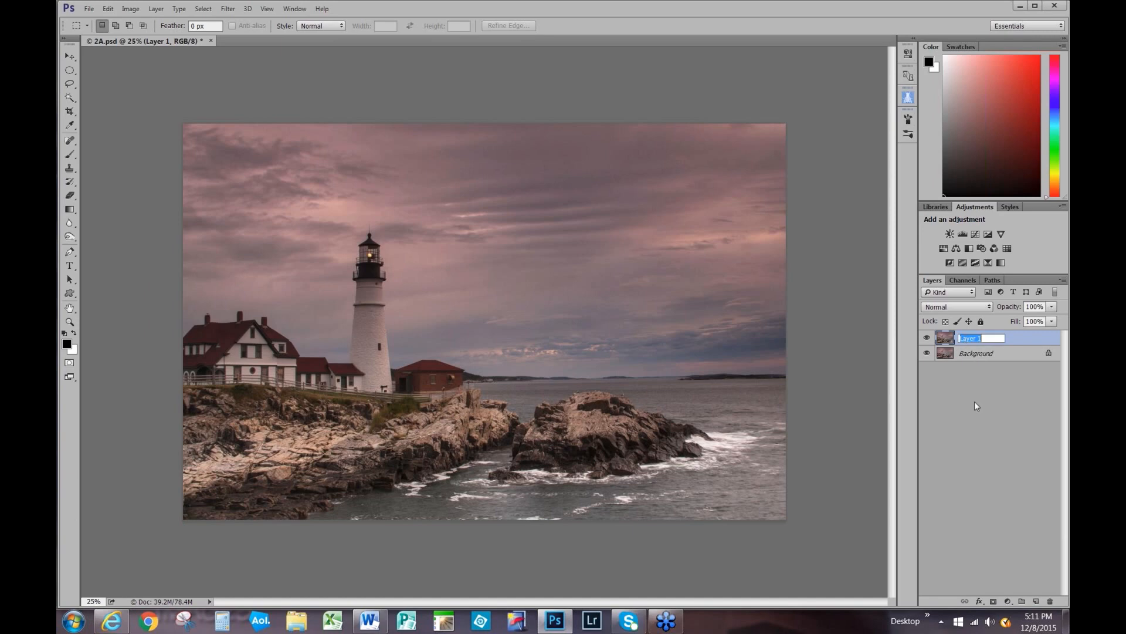
type("Topaz Clarity")
key("BackSpace")
key("BackSpace")
type("rity")
key("Return")
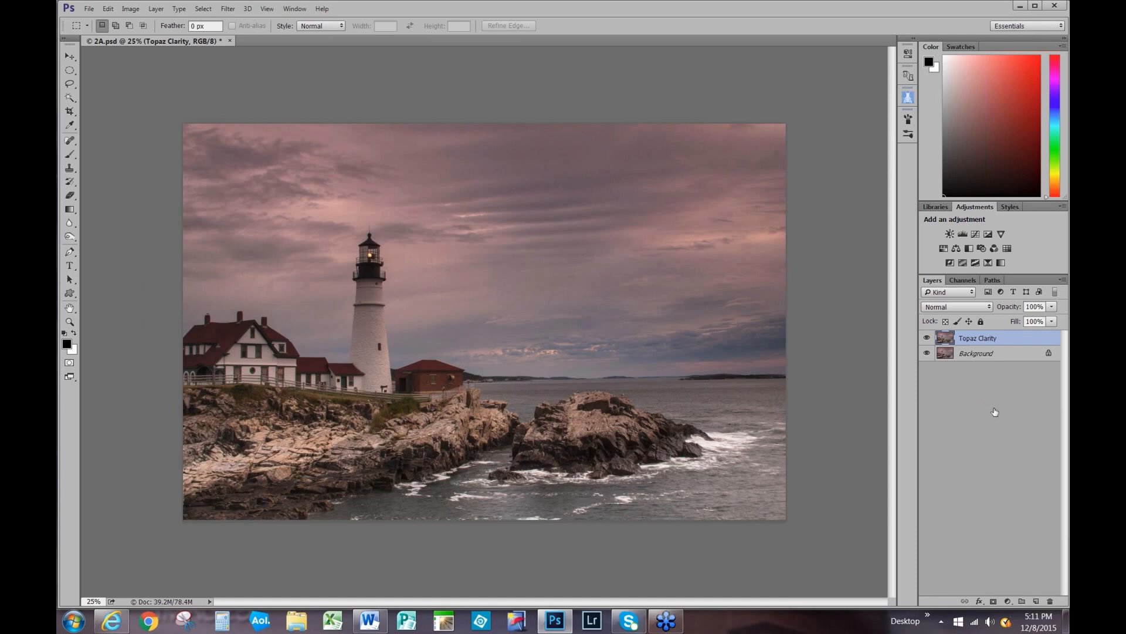
Run the Topaz Clarity filter on the new layer with the Landscape preset Color and Contrast Boost II, comparing it against the original.
left_click(228, 9)
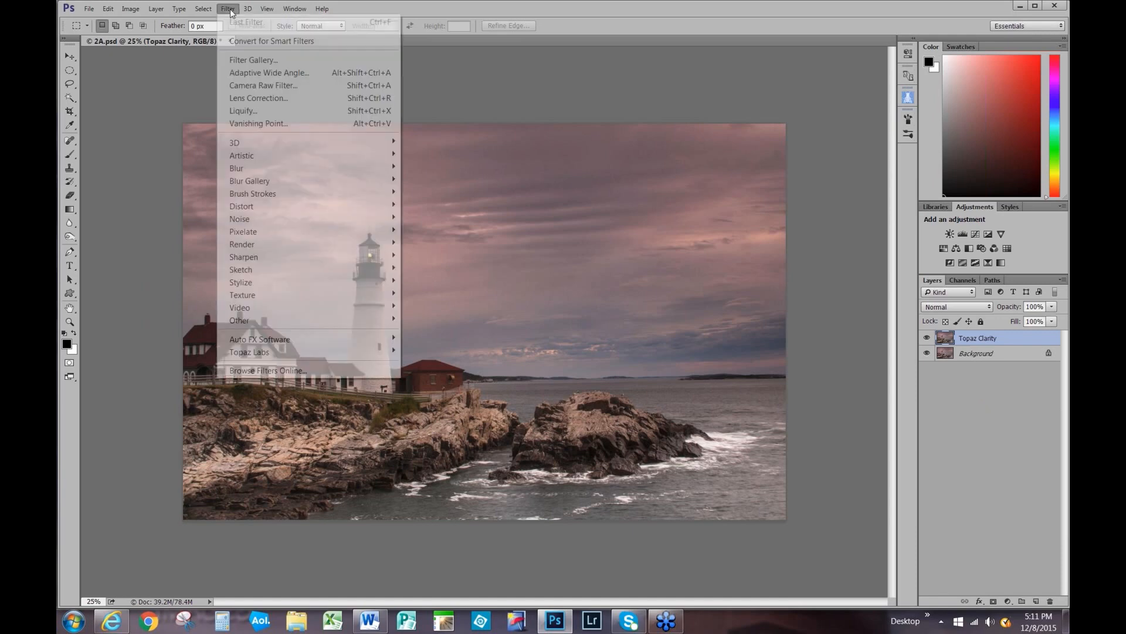
mouse_move(305, 351)
left_click(445, 376)
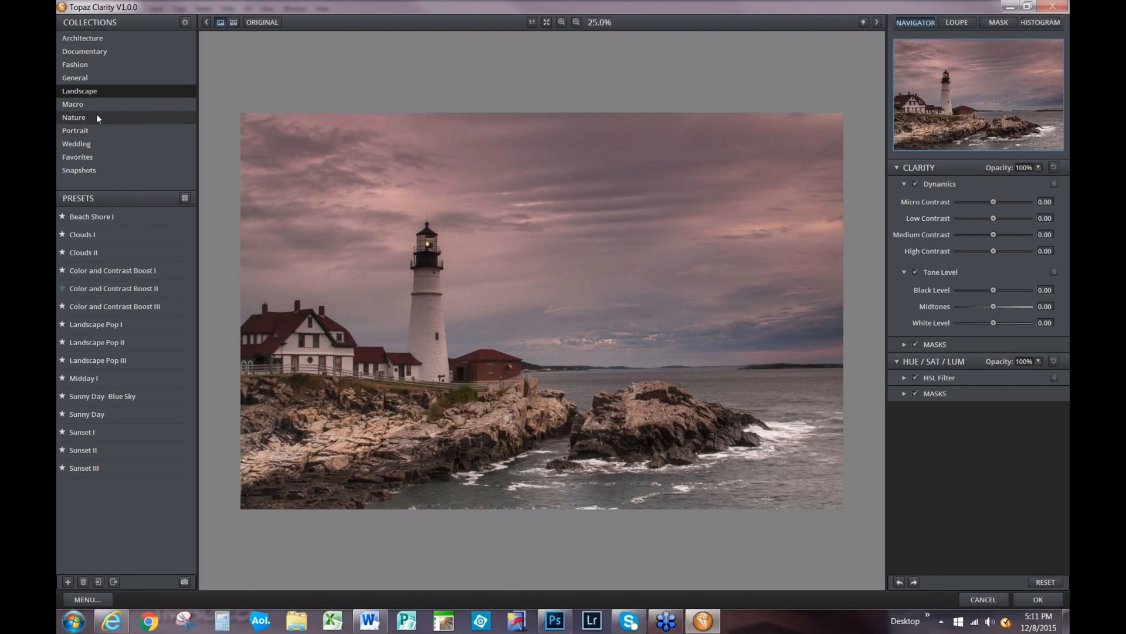
left_click(70, 91)
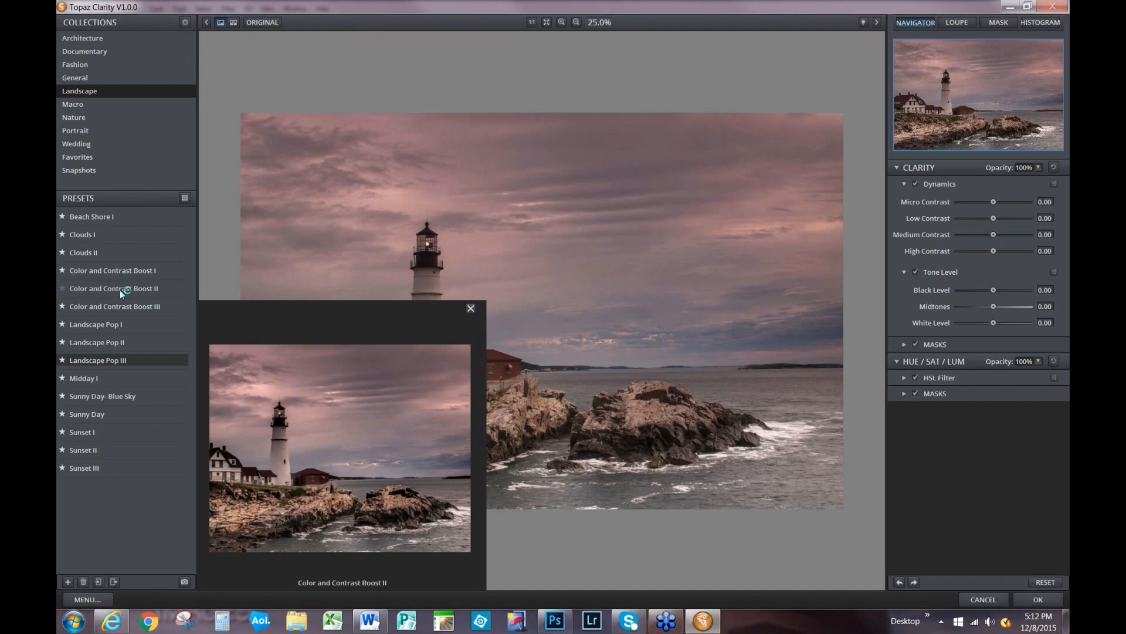
left_click(120, 290)
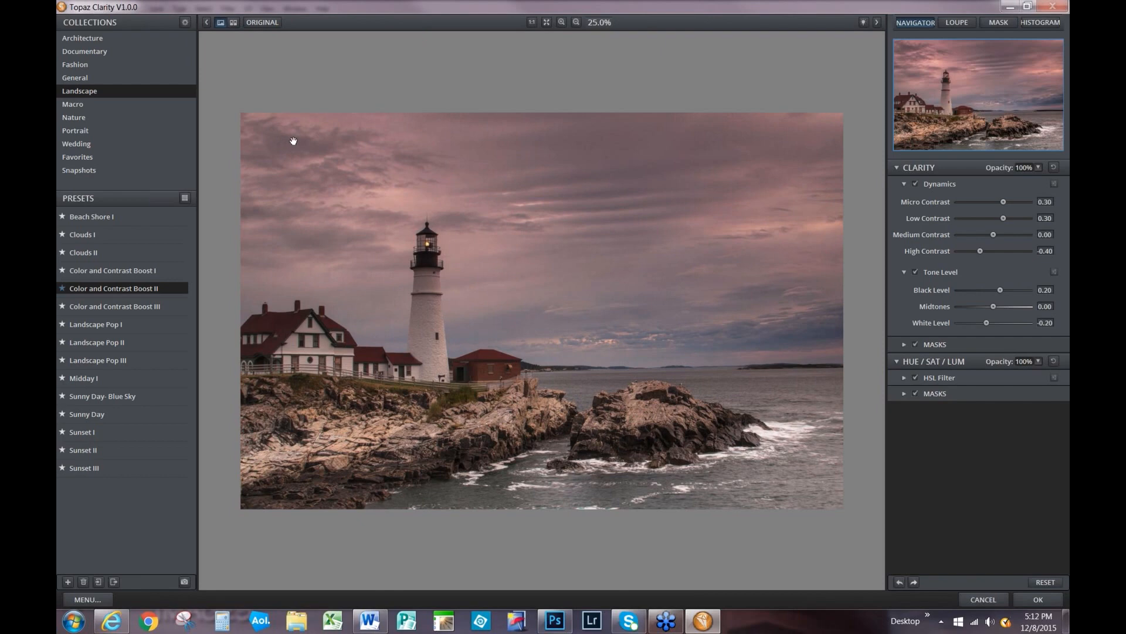
left_click(270, 26)
left_click(262, 22)
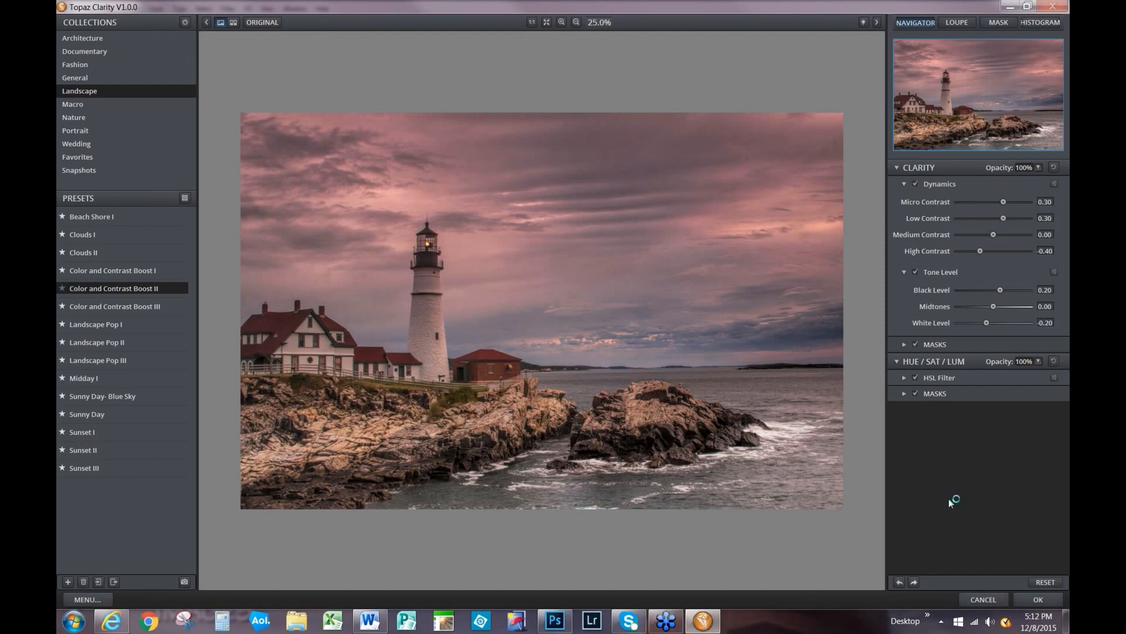
left_click(1032, 601)
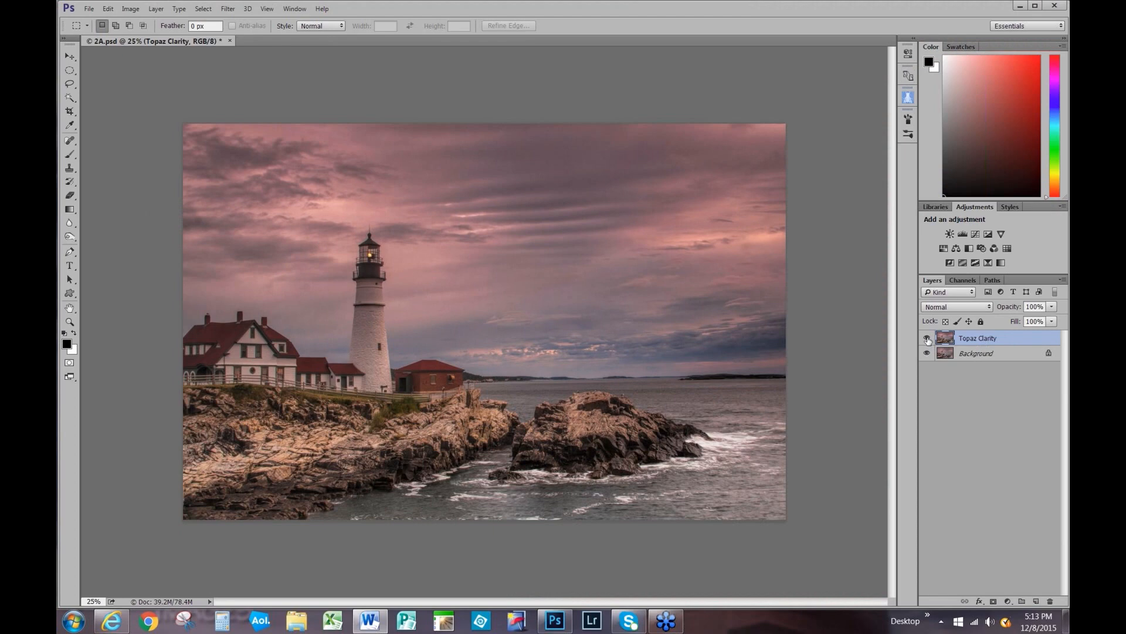
Compare the image with and without the Topaz Clarity layer, and try lowering that layer's opacity to 86%.
left_click(927, 339)
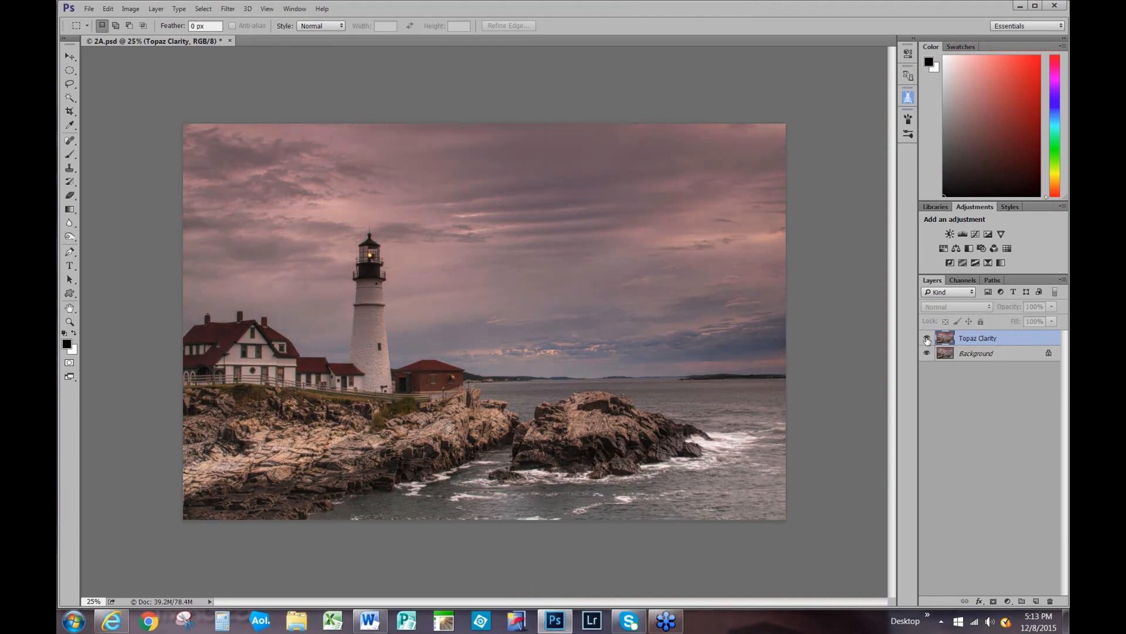
left_click(928, 339)
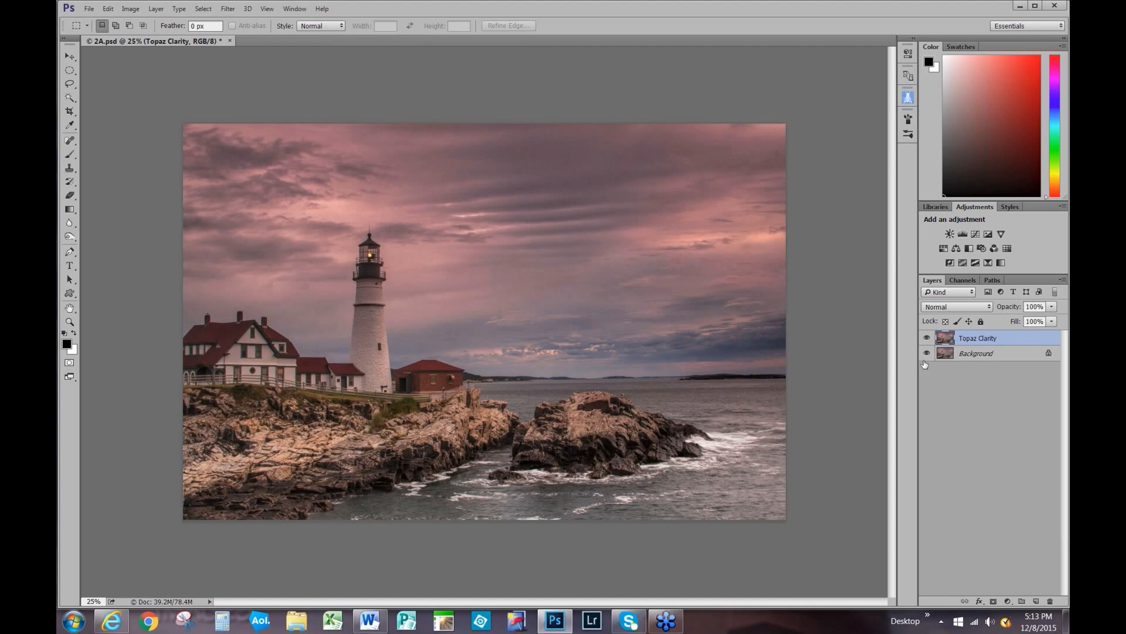
left_click(1051, 306)
left_click_drag(1052, 319, 1045, 322)
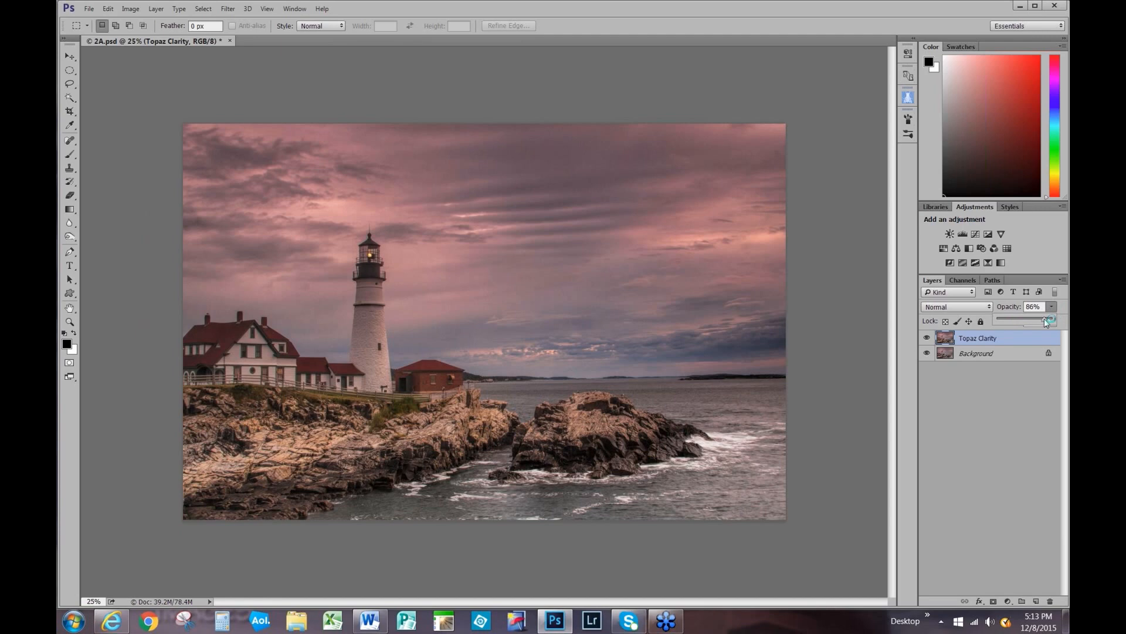
left_click_drag(1046, 322, 1054, 320)
Duplicate the Topaz Clarity layer and rename the copy Topaz Star Effects.
key("ctrl+j")
double_click(990, 339)
left_click_drag(979, 338, 1018, 344)
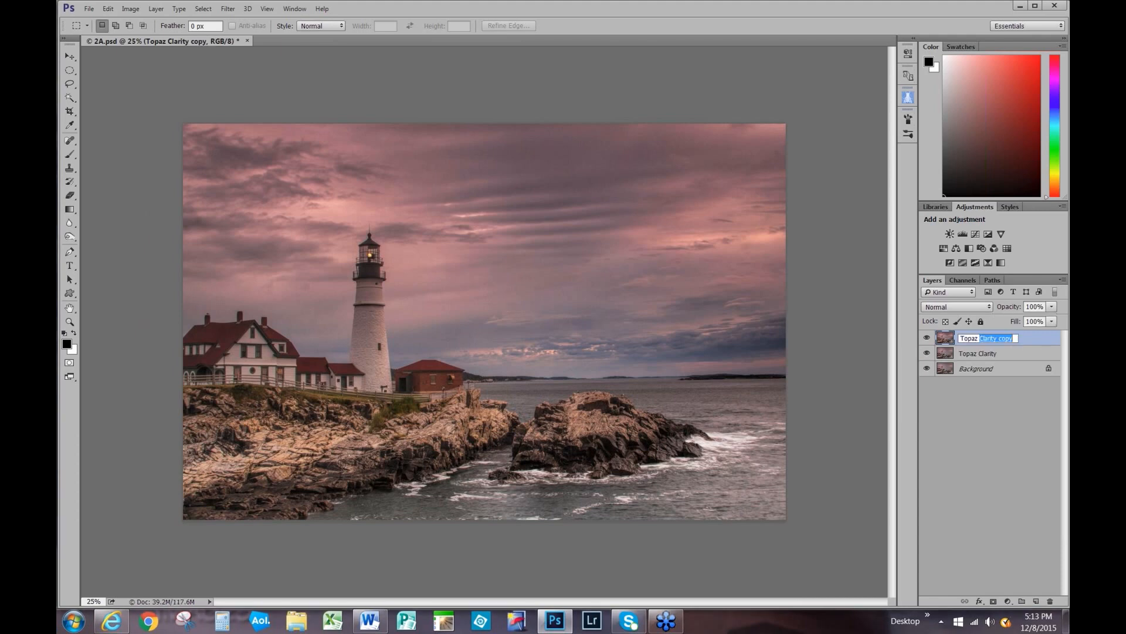
type("Star Effects")
key("Return")
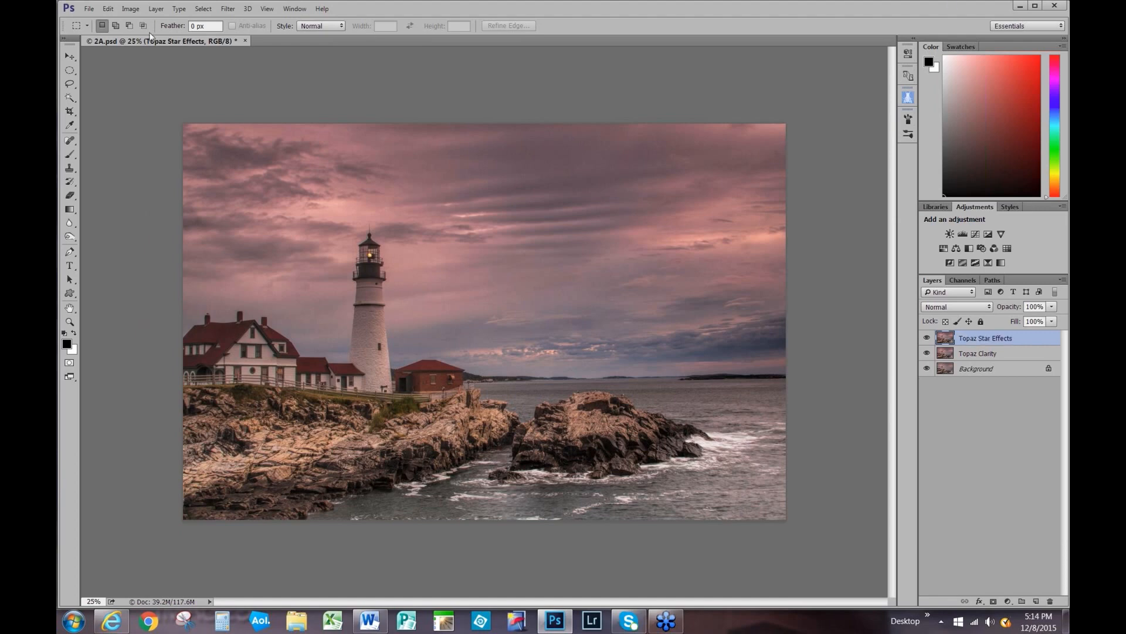
Start the Topaz Star Effects filter on the new layer and choose the Jewel Sparkle I preset.
left_click(227, 11)
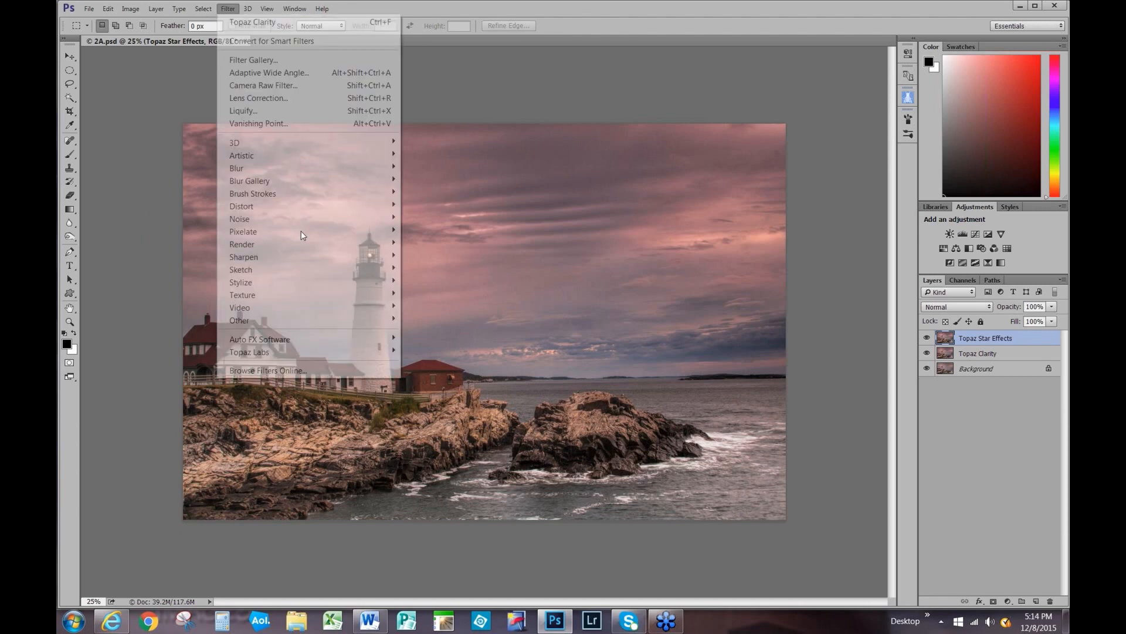
mouse_move(315, 352)
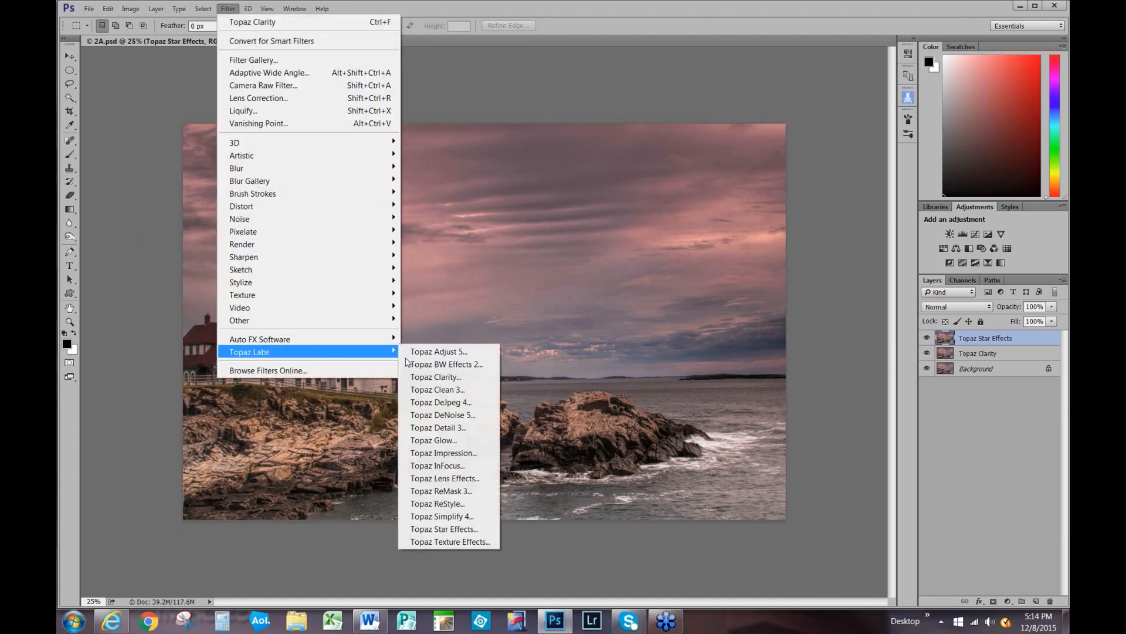
left_click(458, 529)
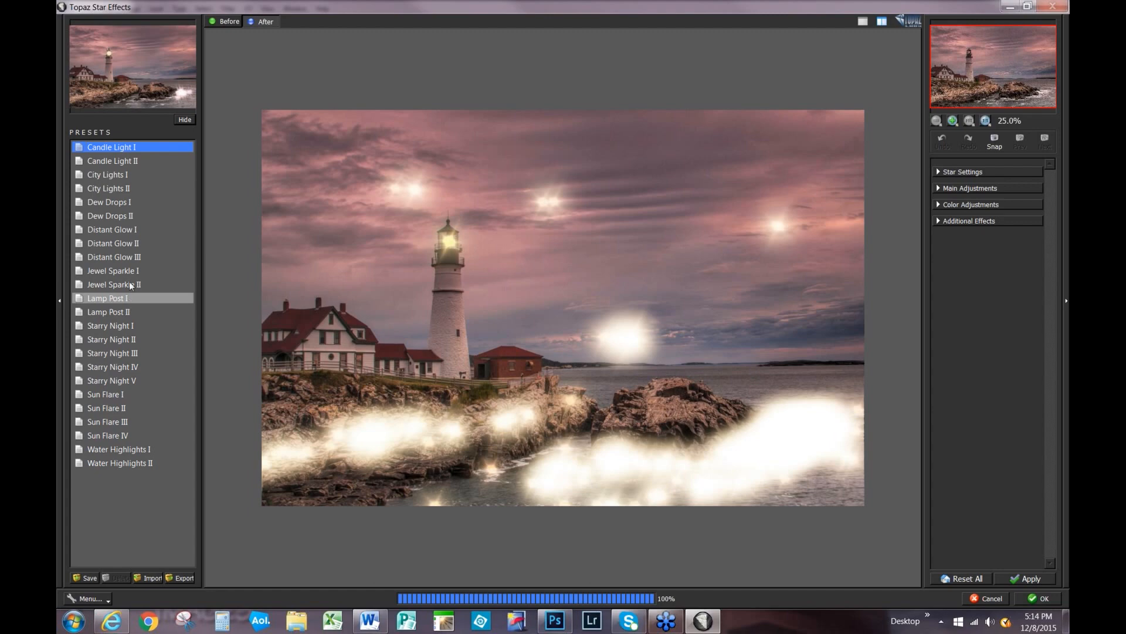
left_click(115, 269)
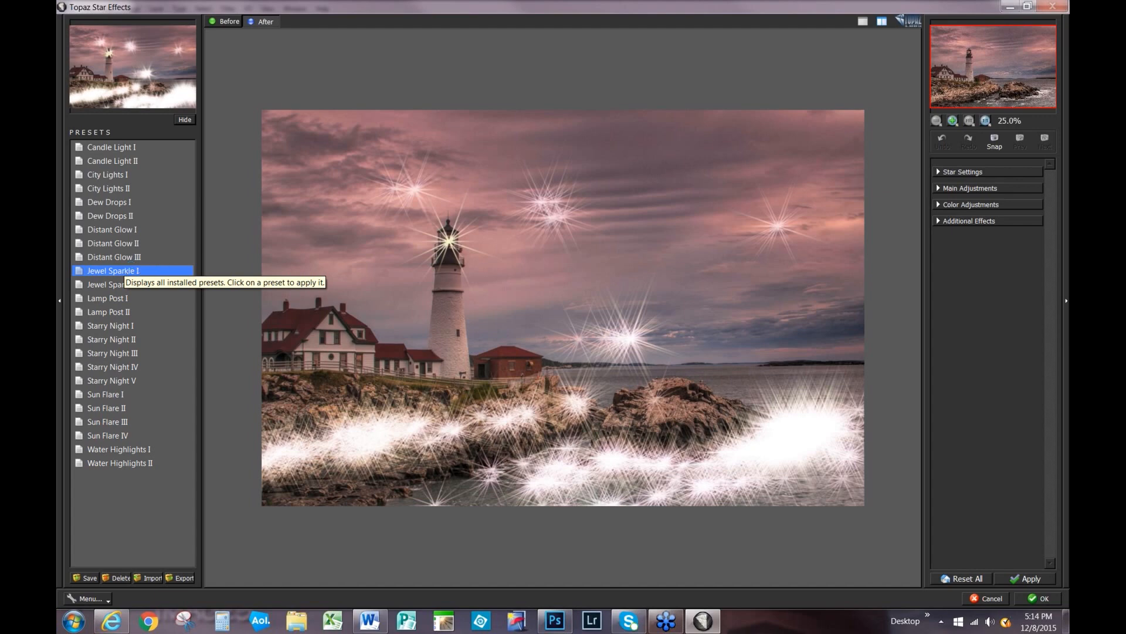
Set the star type to Hyper Star in the star settings.
left_click(937, 170)
left_click(1015, 228)
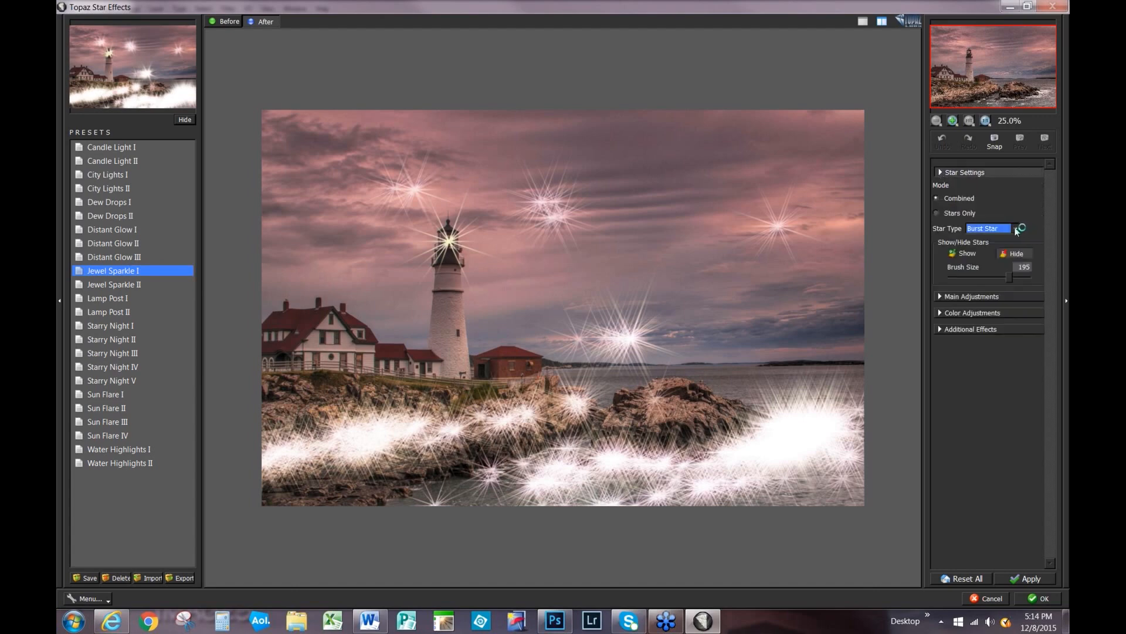
left_click(1016, 230)
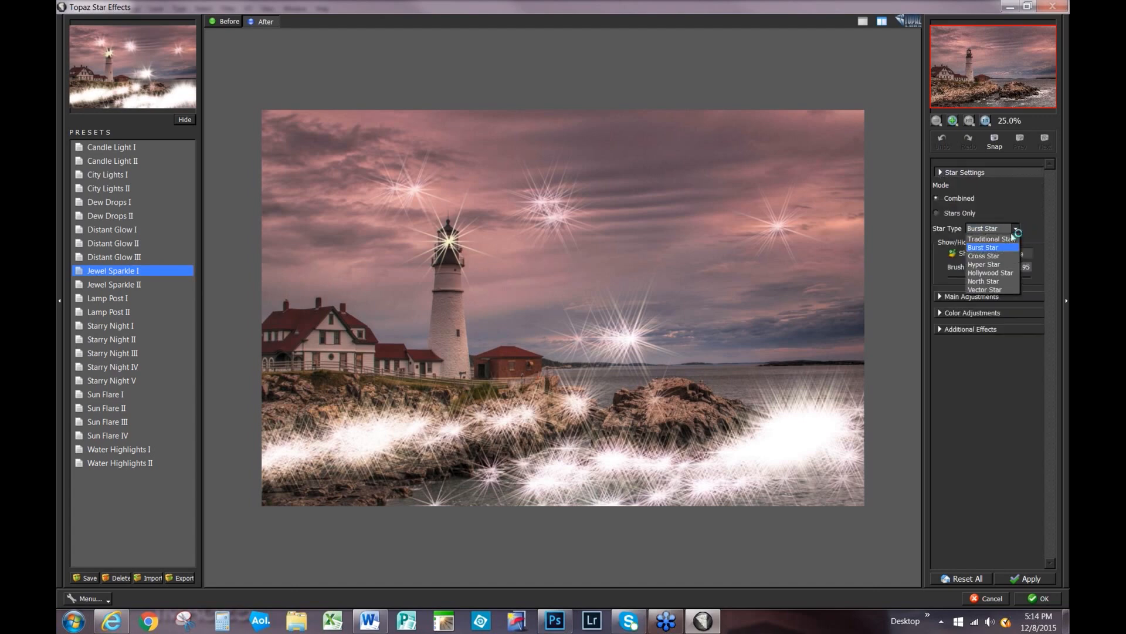
left_click(980, 265)
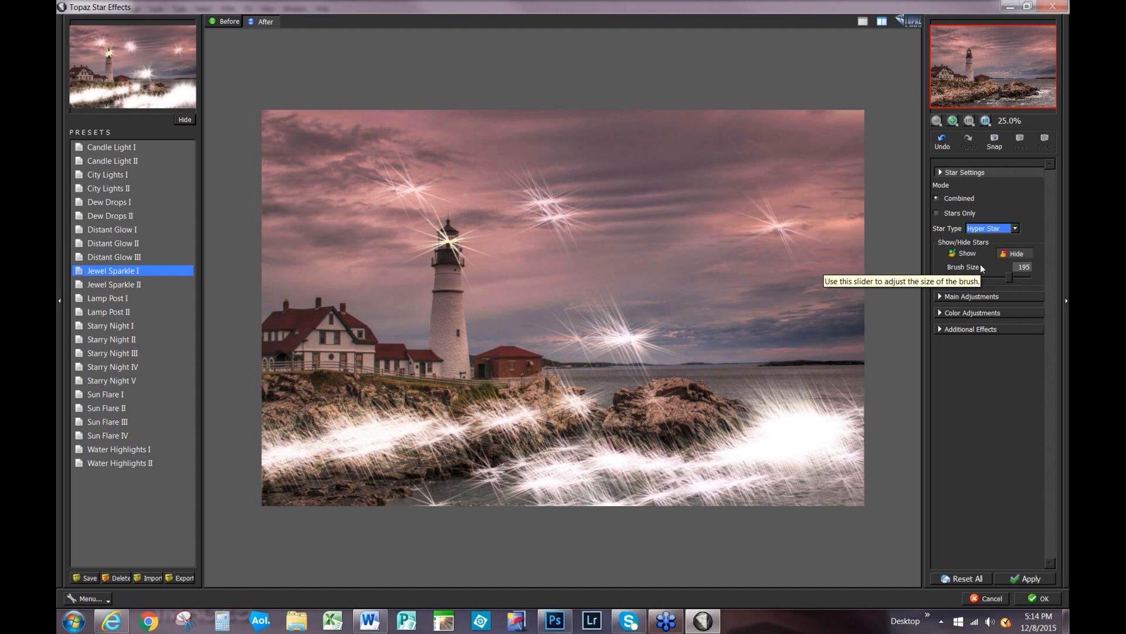
Adjust the stars to Luminance 0.56, Size 0.47, Angle 135.2, Number of Points 6 and Spread 0.11.
left_click(944, 298)
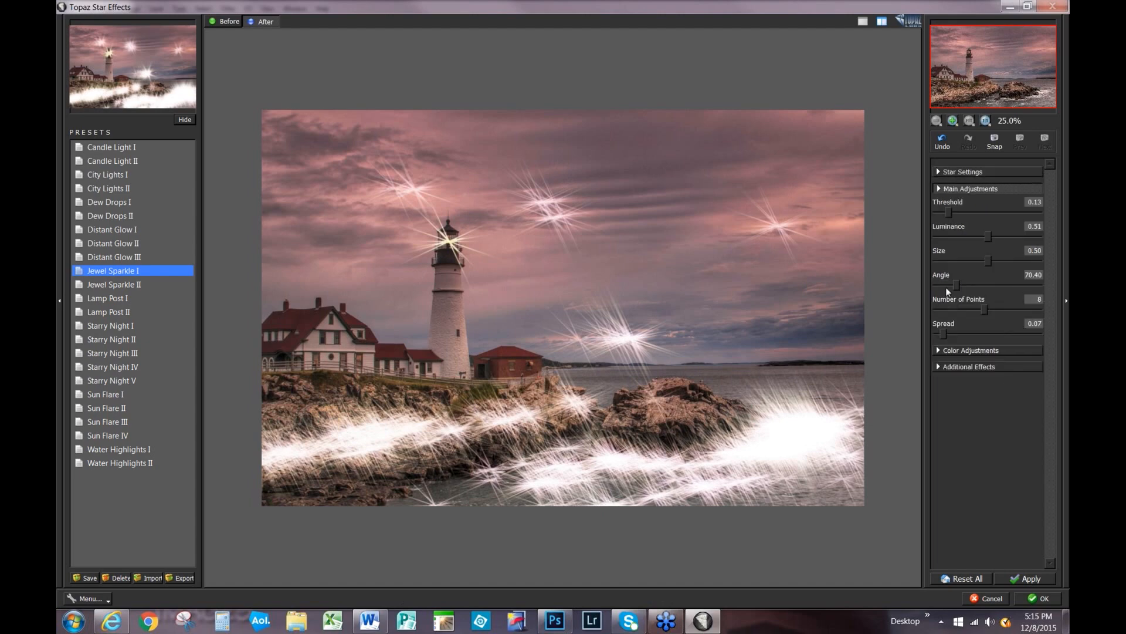
left_click(988, 235)
left_click(990, 234)
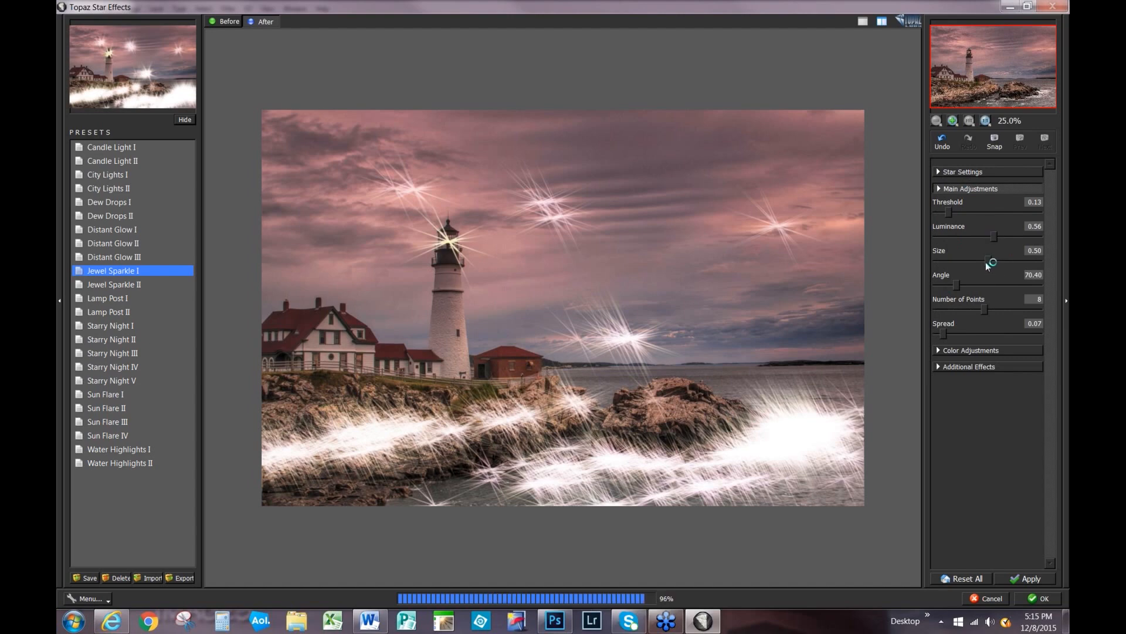
left_click_drag(987, 263, 983, 263)
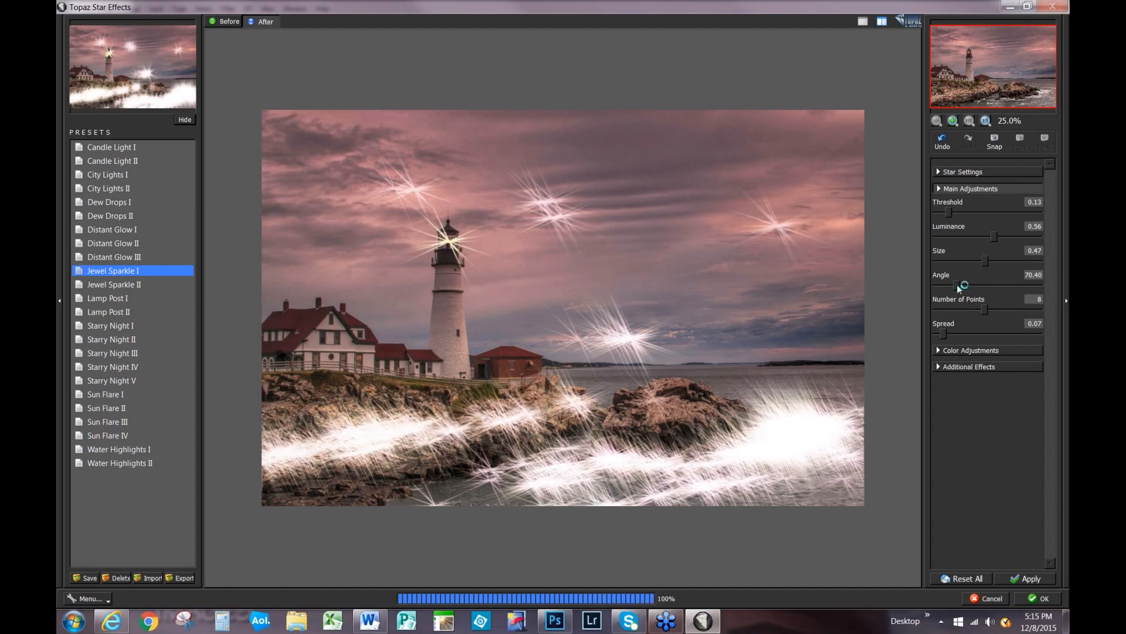
left_click_drag(957, 285, 975, 287)
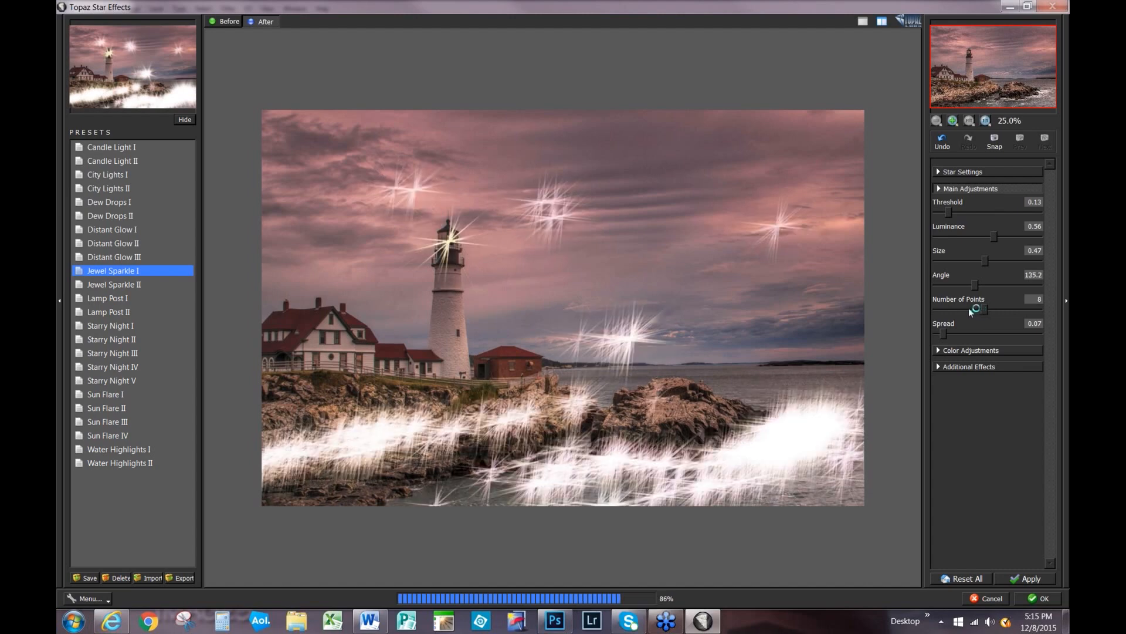
left_click(969, 310)
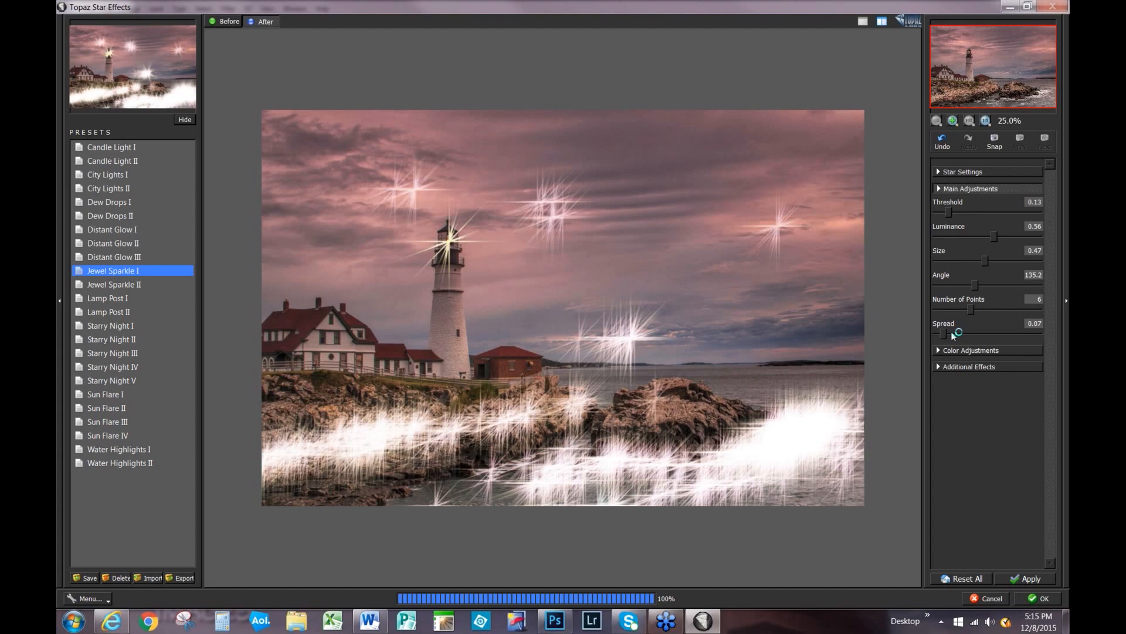
left_click(951, 333)
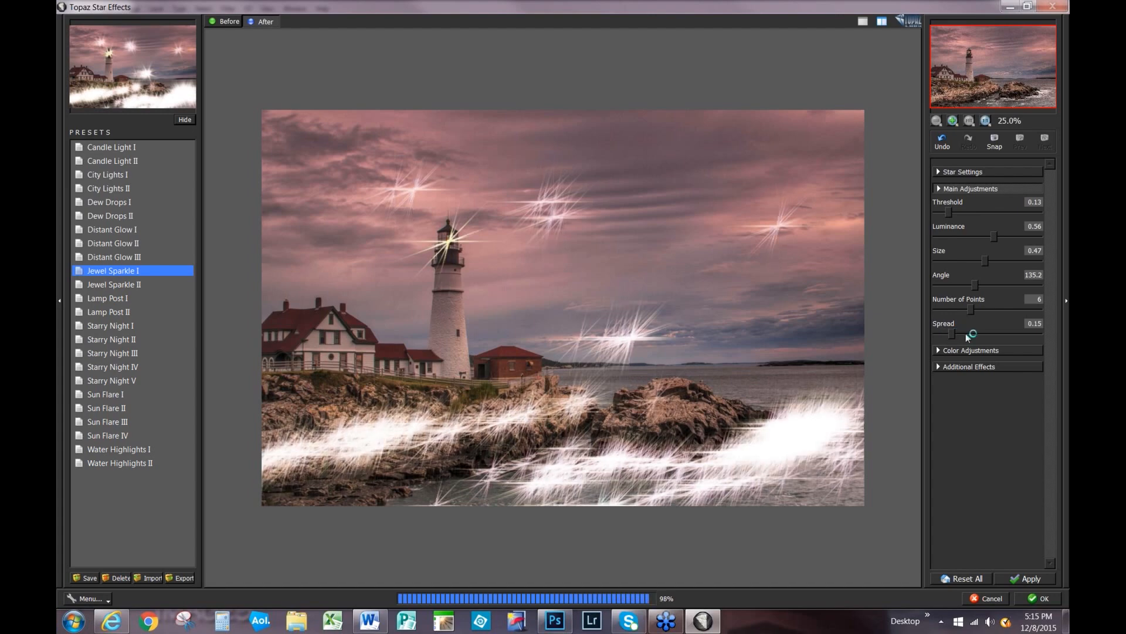
left_click(947, 334)
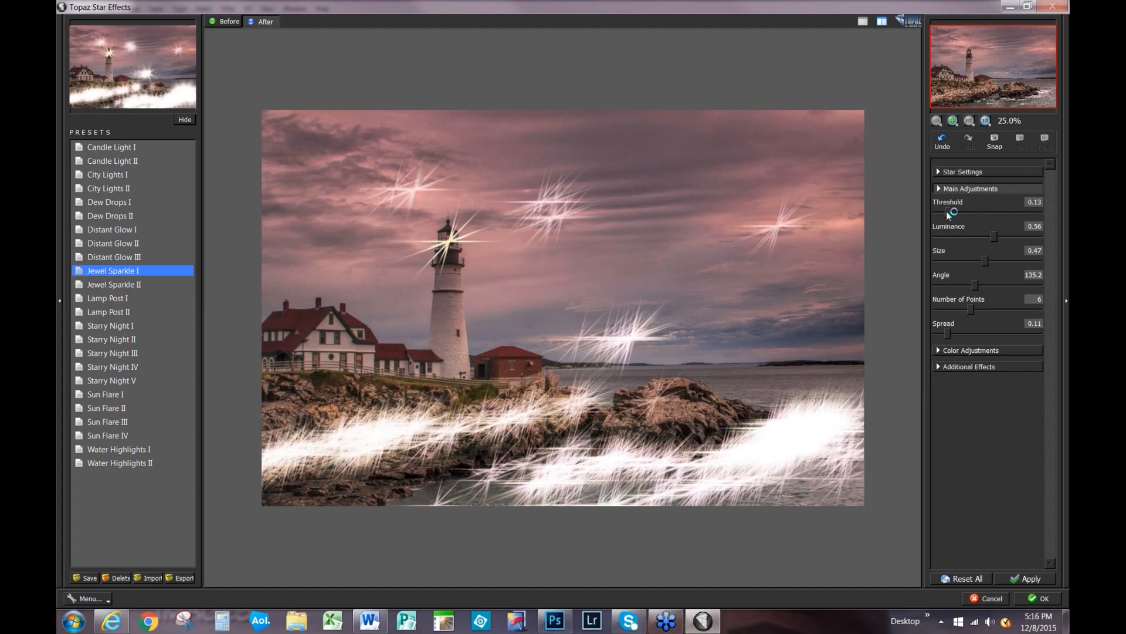
Raise the star Threshold to 1.00, brush a single star back in on the lighthouse lamp, and accept the filter.
left_click_drag(1036, 214, 1048, 214)
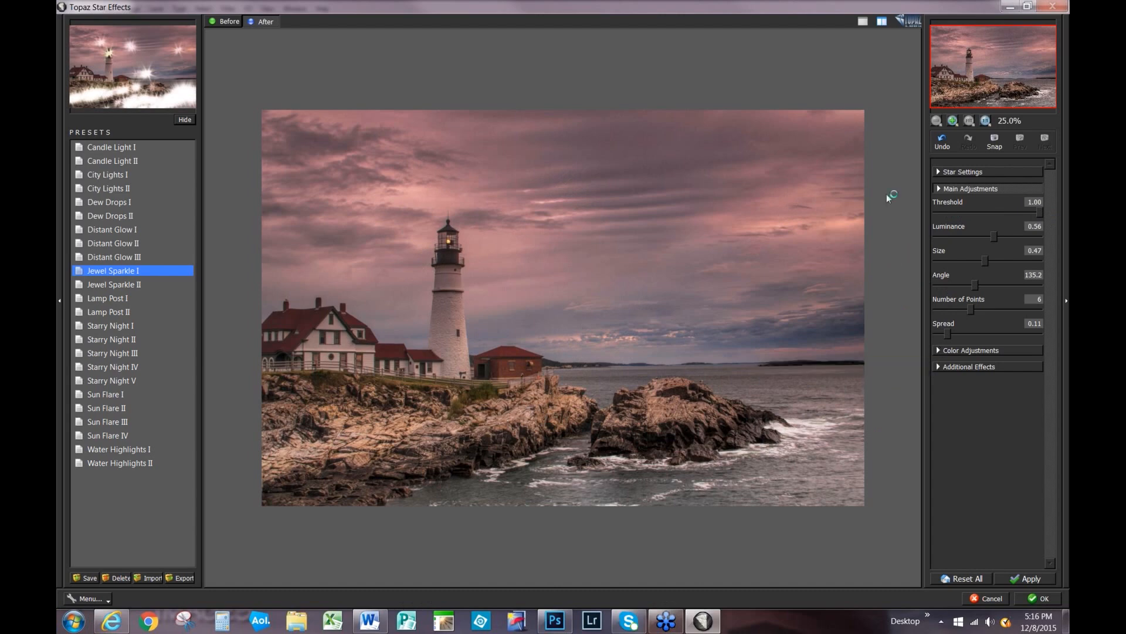
left_click(938, 171)
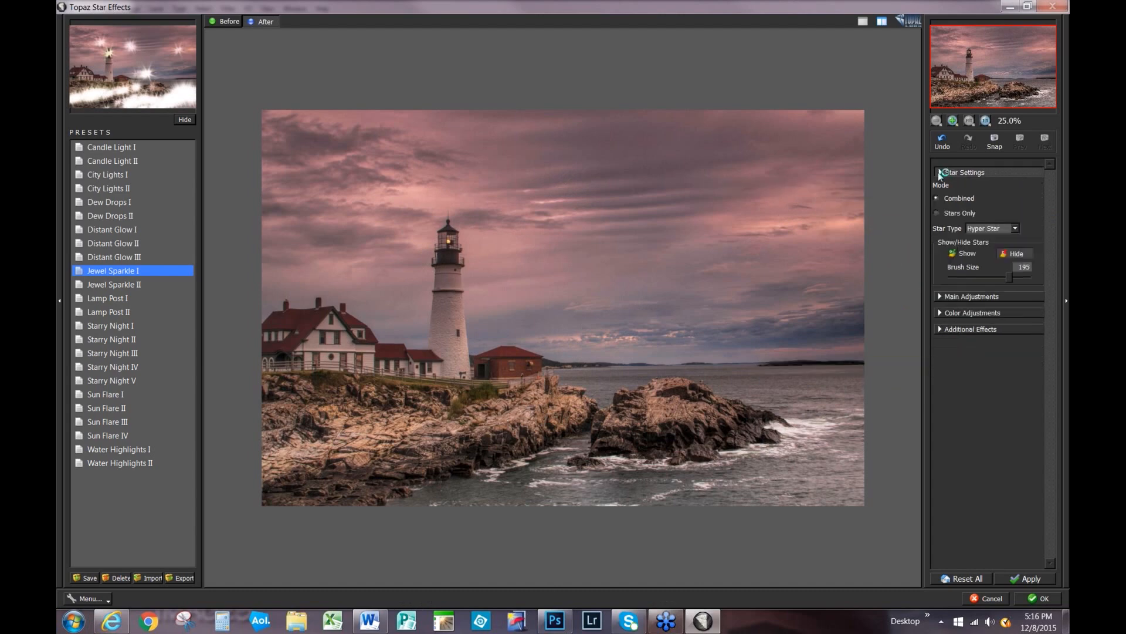
left_click(964, 254)
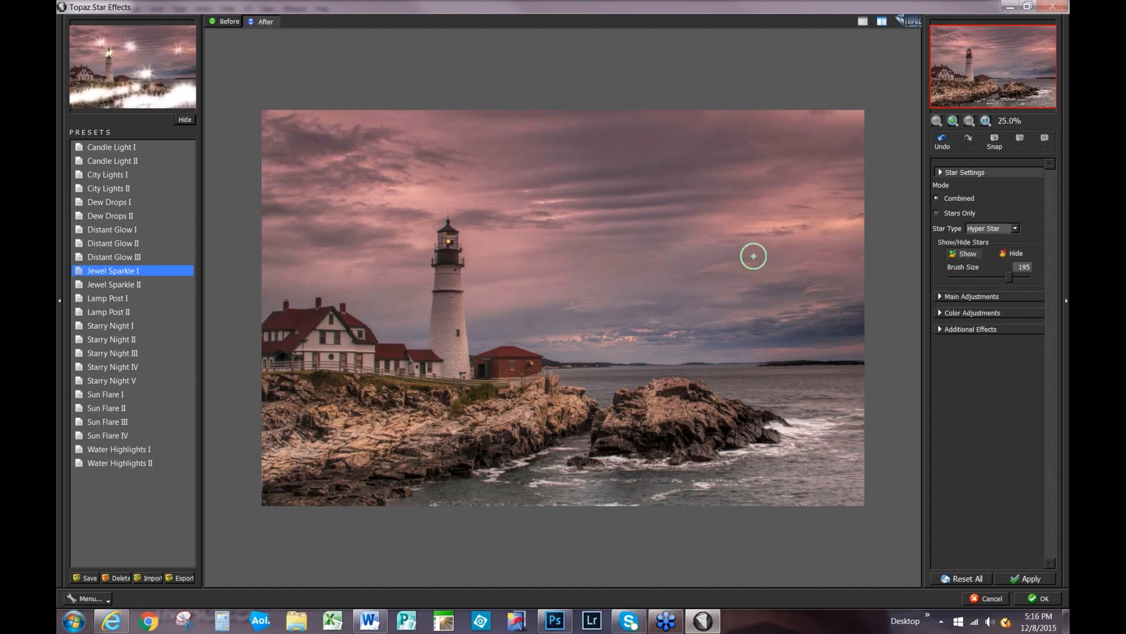
left_click(448, 241)
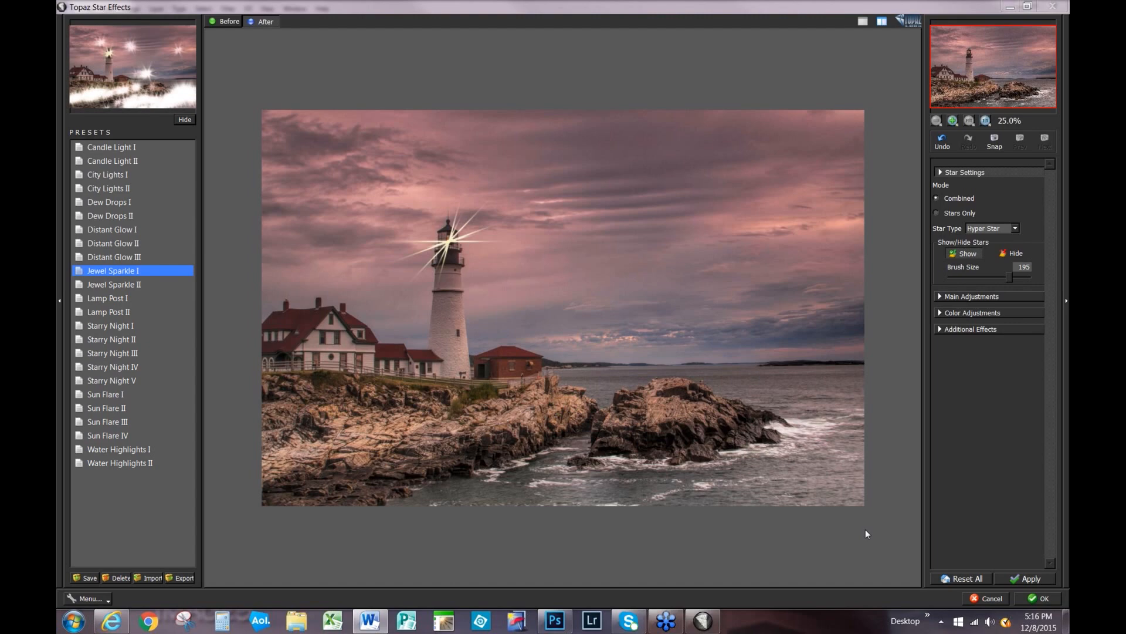
left_click(1045, 599)
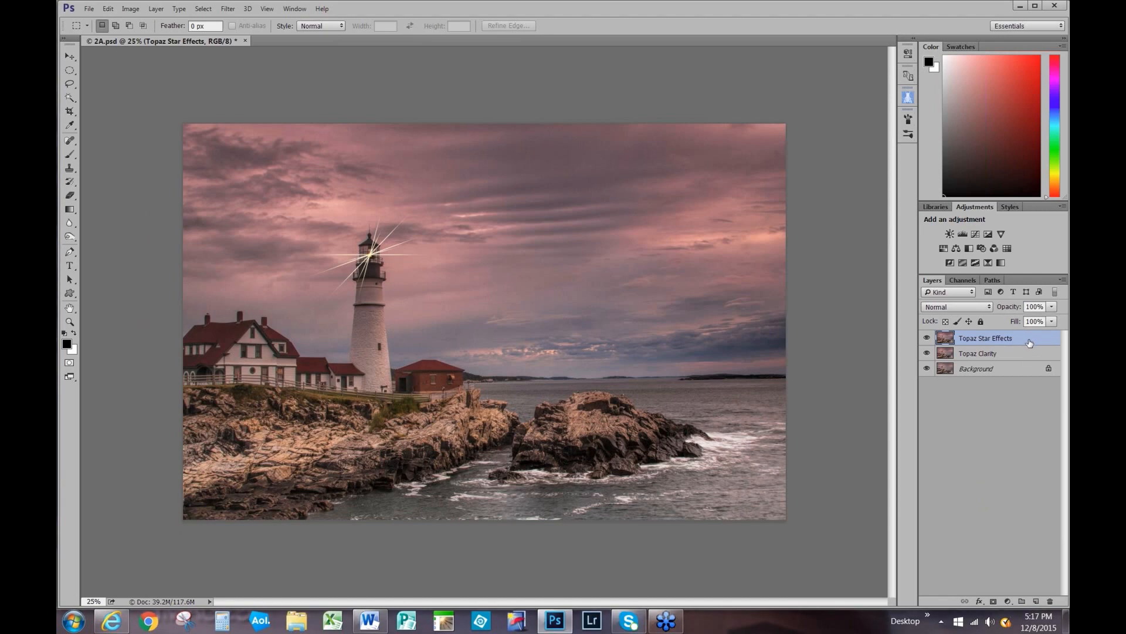
Duplicate the Topaz Star Effects layer and rename the copy Topaz Simplify.
key("ctrl+j")
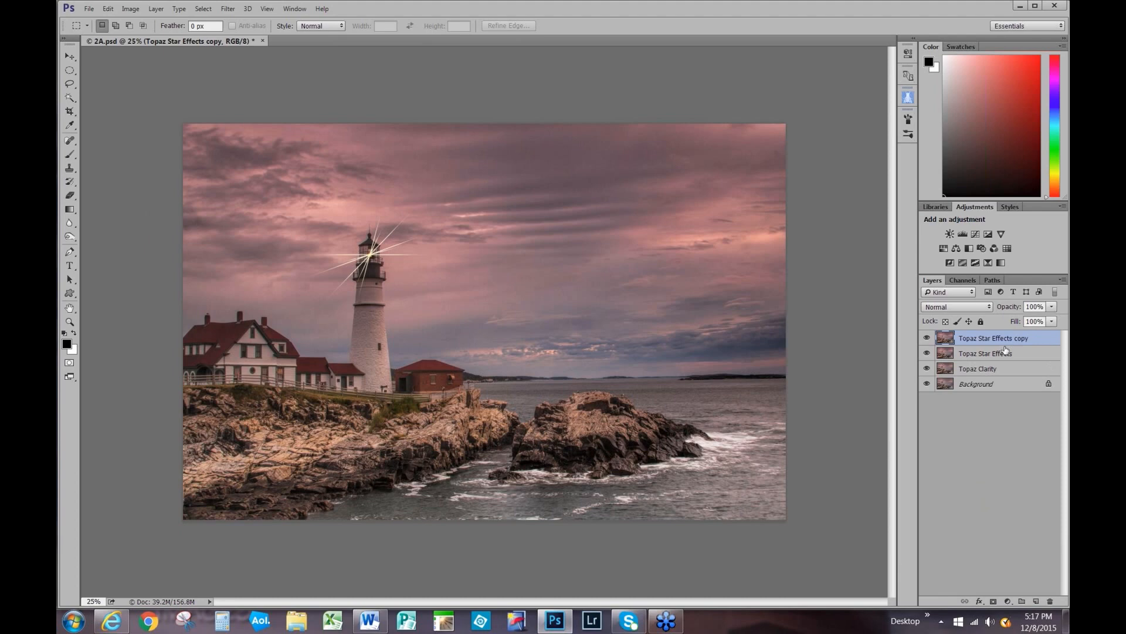
double_click(981, 338)
left_click_drag(981, 339, 1044, 342)
type("Simplify")
key("Return")
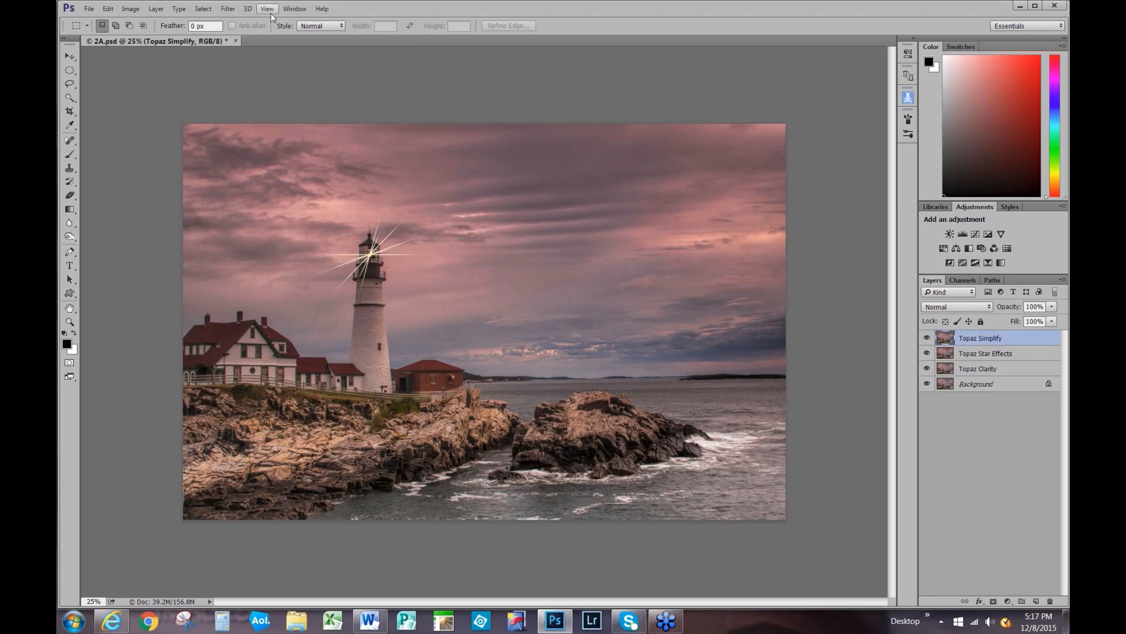
Run the Topaz Simplify 4 filter on the new layer with the Oil Painting preset from the Painting collection and accept it.
left_click(227, 9)
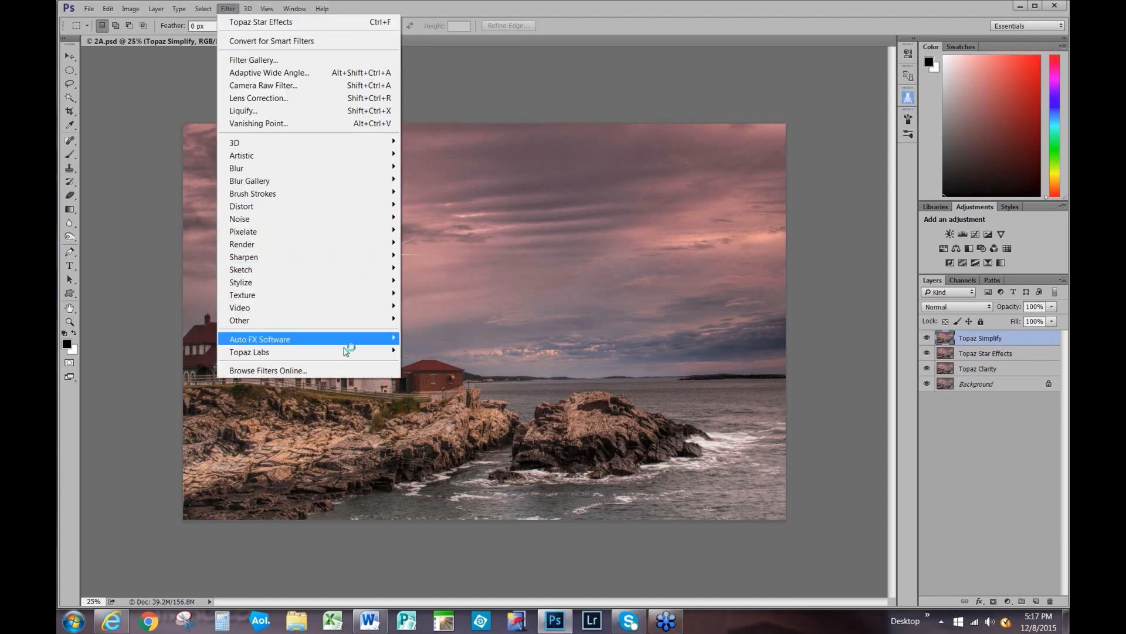
mouse_move(344, 352)
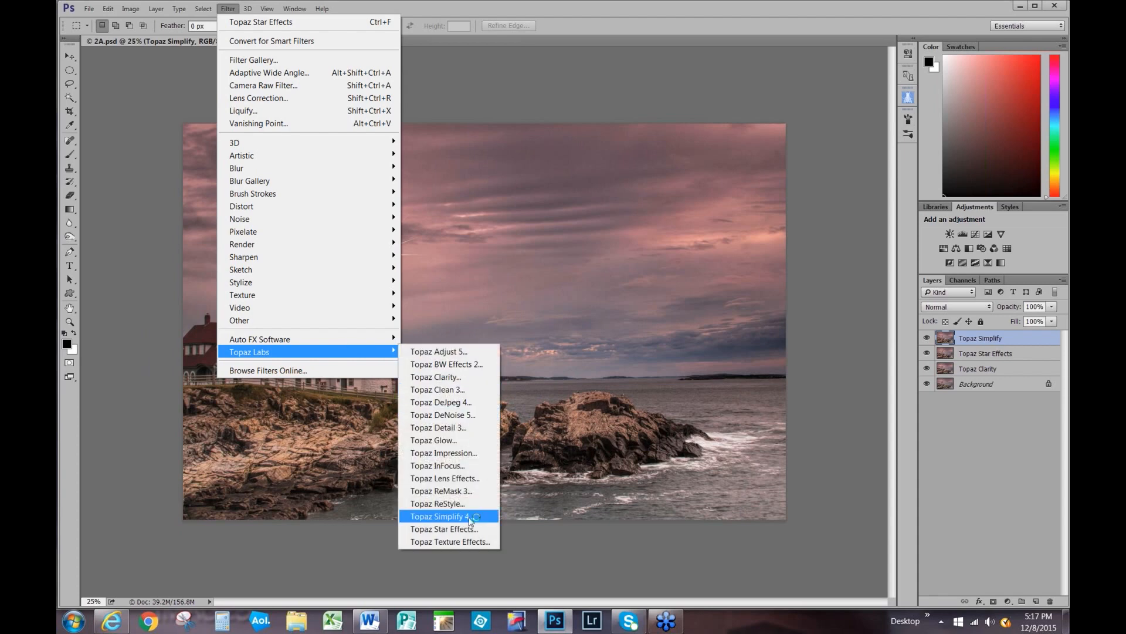
left_click(443, 517)
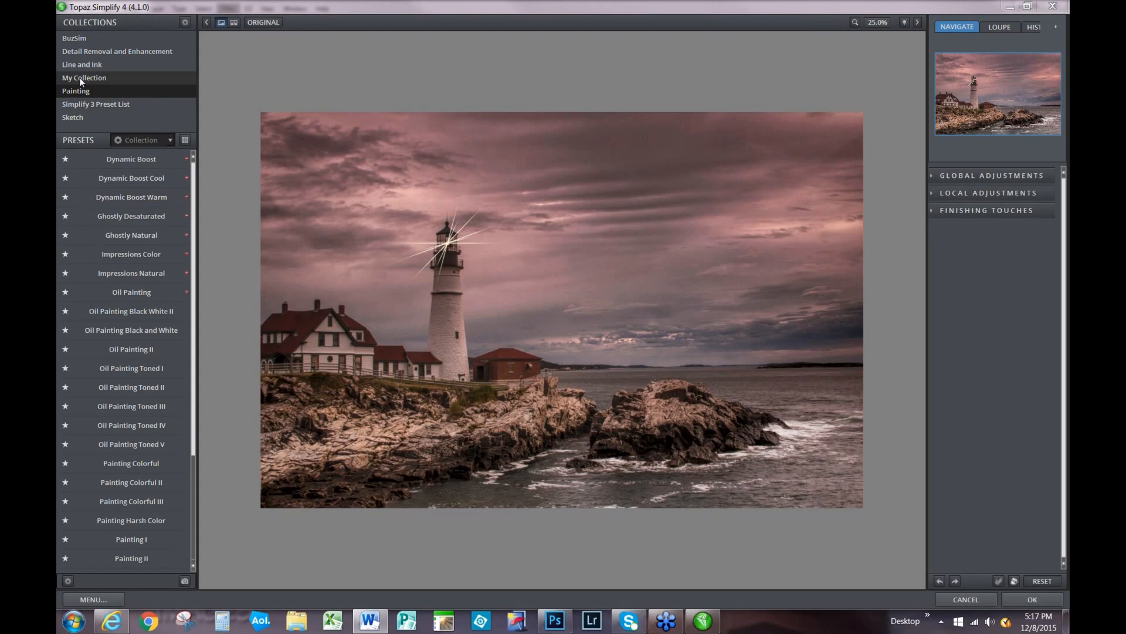
left_click(71, 89)
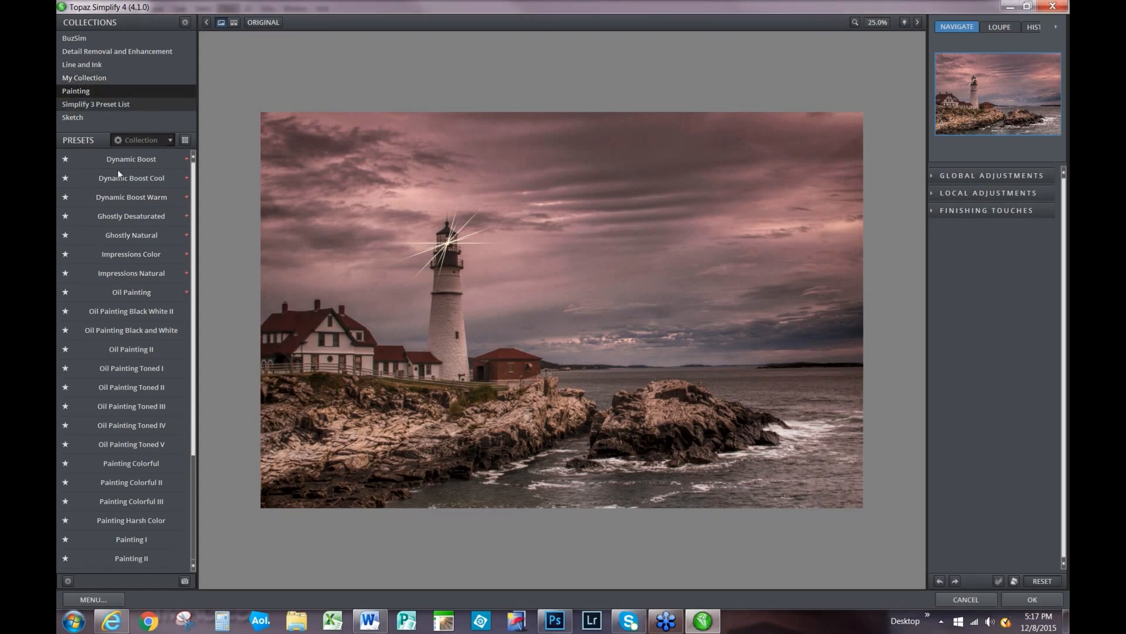
mouse_move(121, 330)
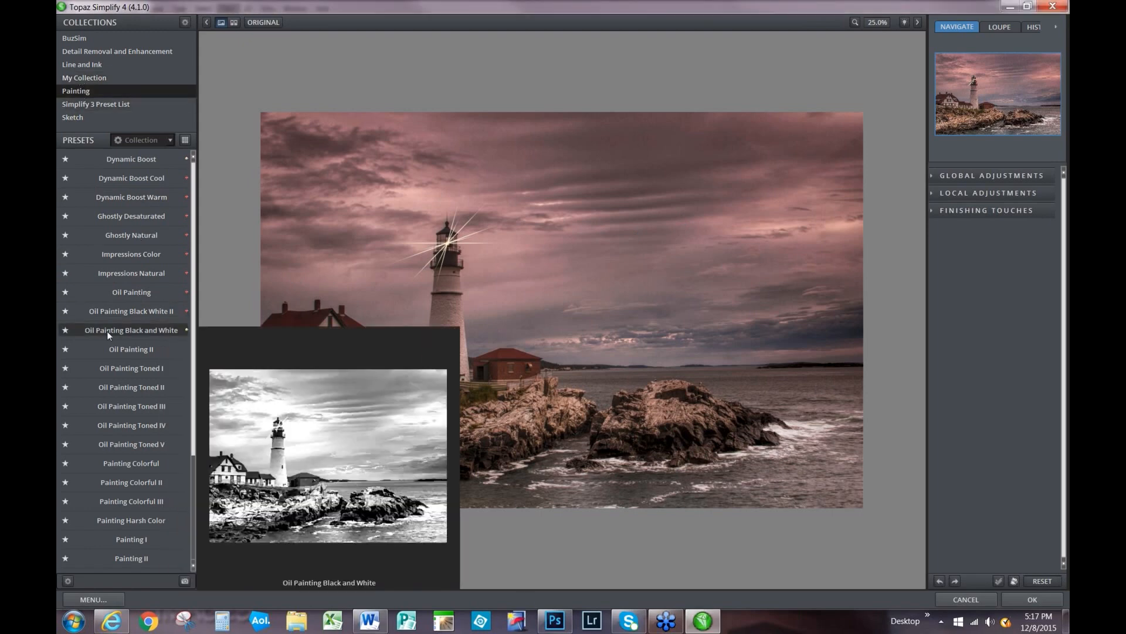
left_click(141, 293)
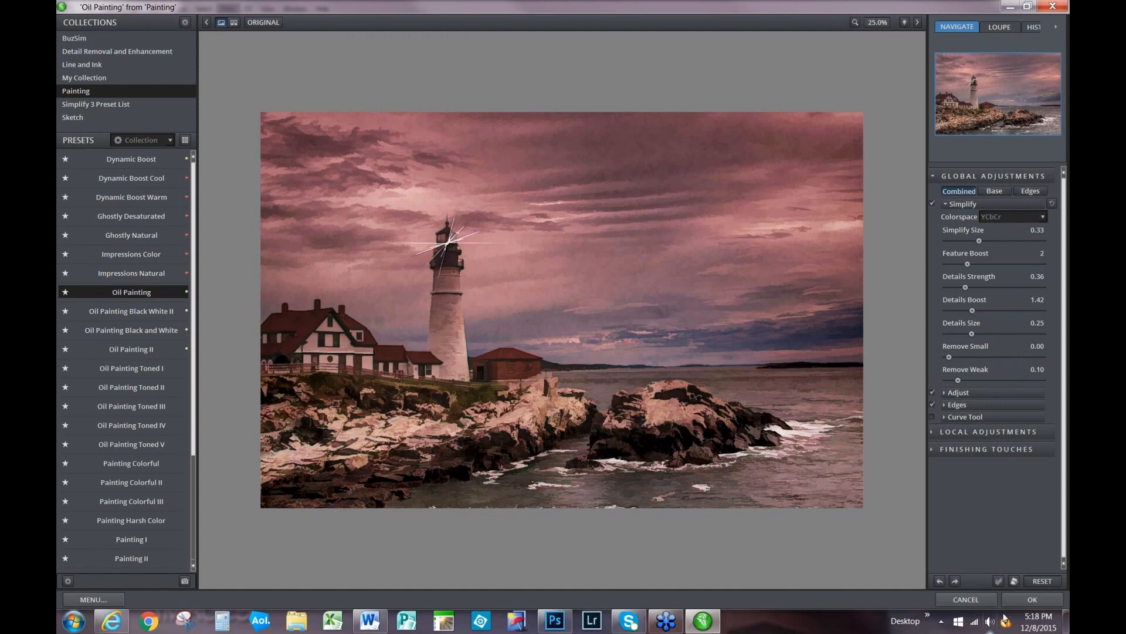
left_click(1031, 601)
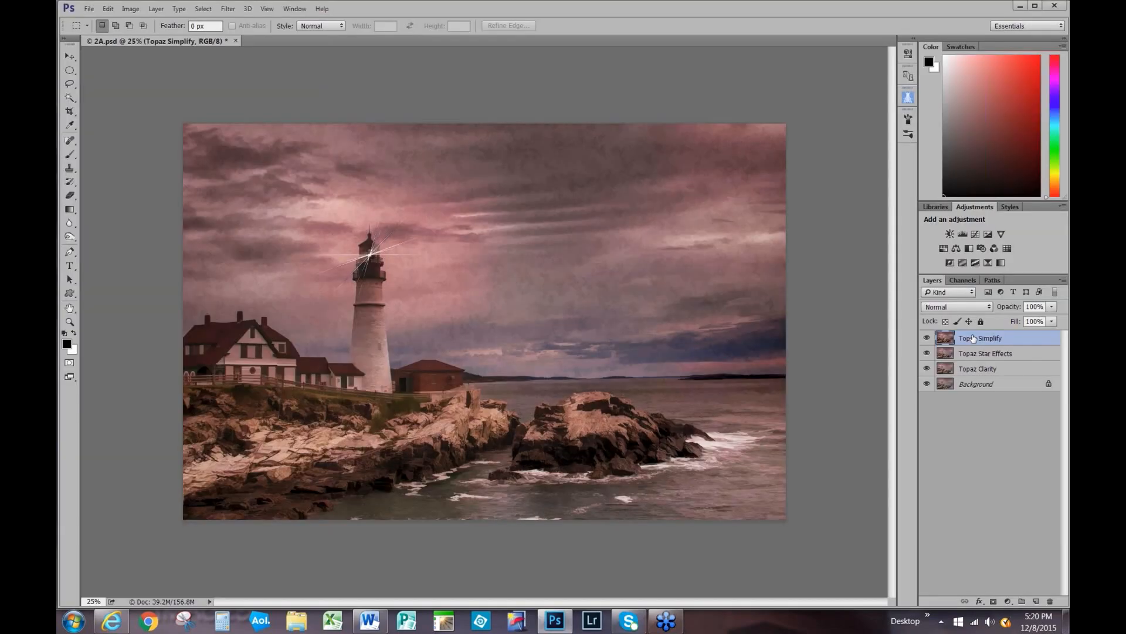
Duplicate the Topaz Simplify layer and rename the copy Topaz ReStyle.
key("ctrl+j")
double_click(974, 338)
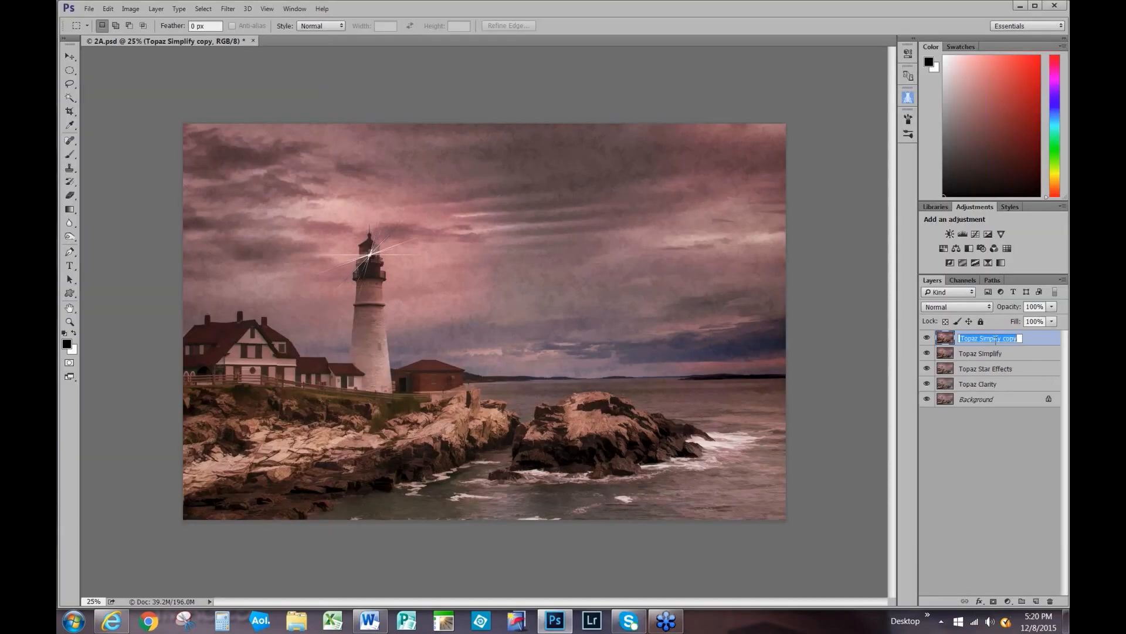
left_click_drag(976, 338, 1041, 346)
key("BackSpace")
type("ReStyle")
key("Return")
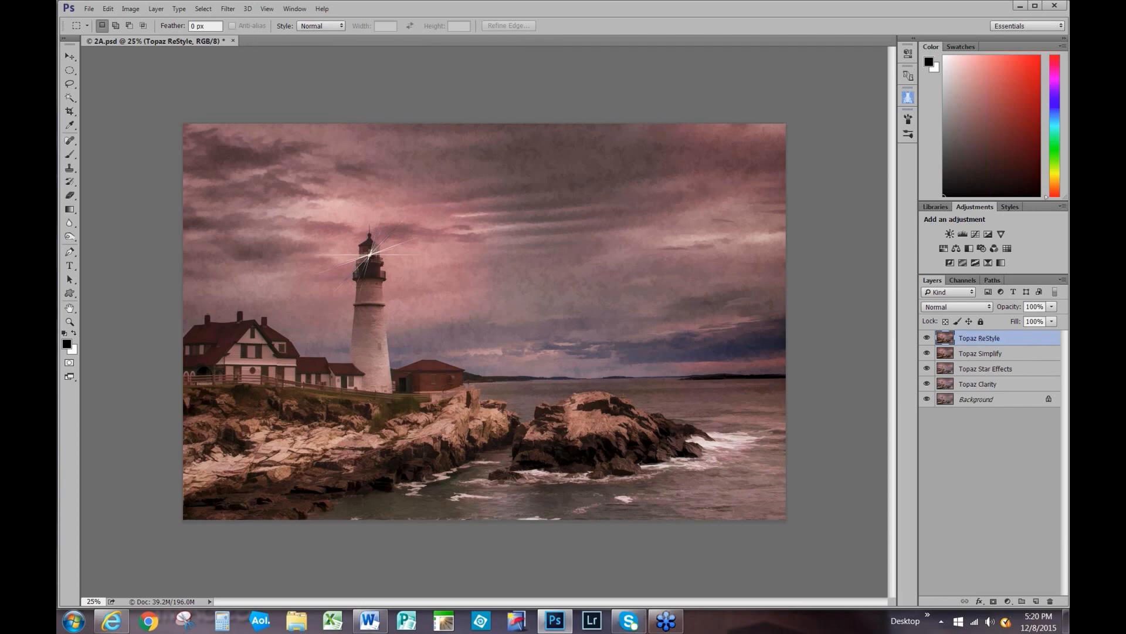
Start the Topaz ReStyle filter on the new layer and choose the Thistle and Wax Flower preset from the Seascape collection.
left_click(266, 10)
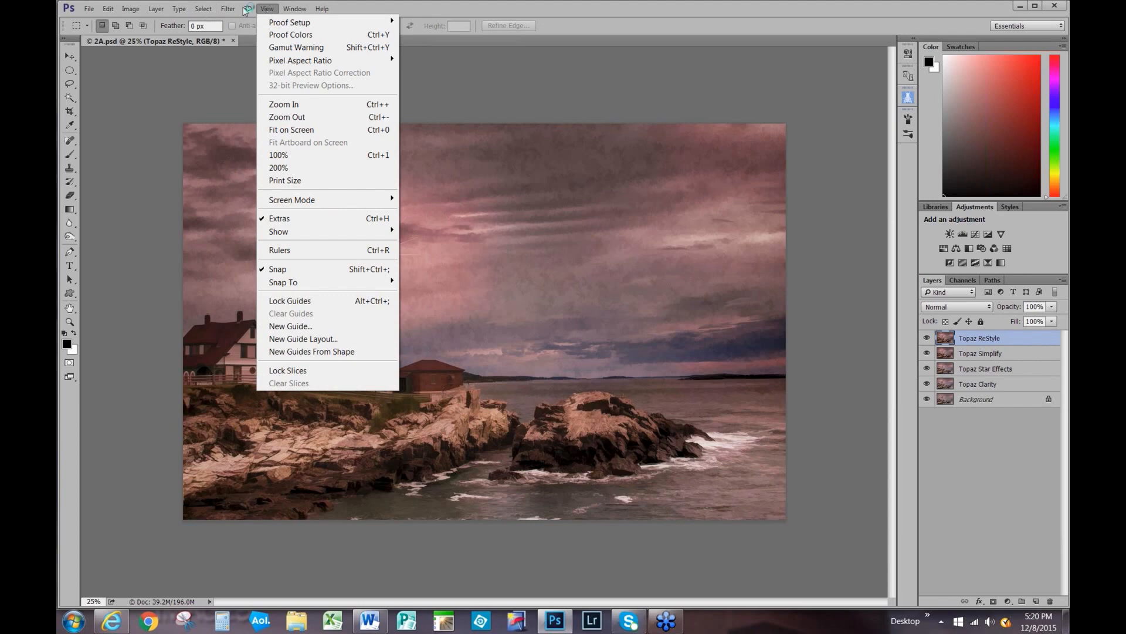
mouse_move(227, 9)
mouse_move(352, 352)
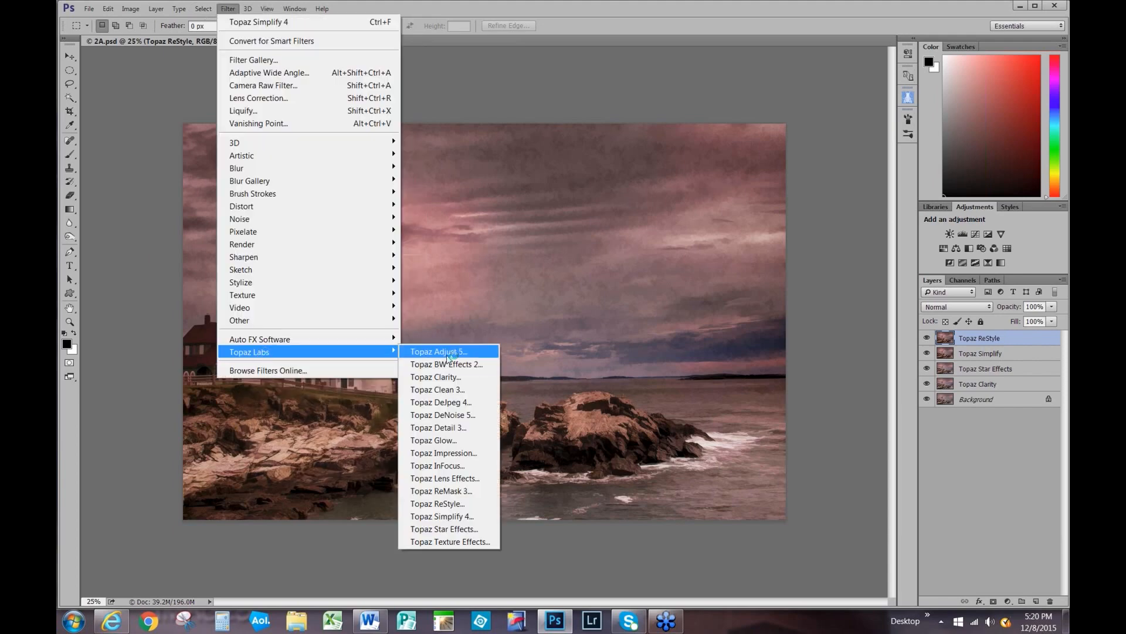
left_click(449, 504)
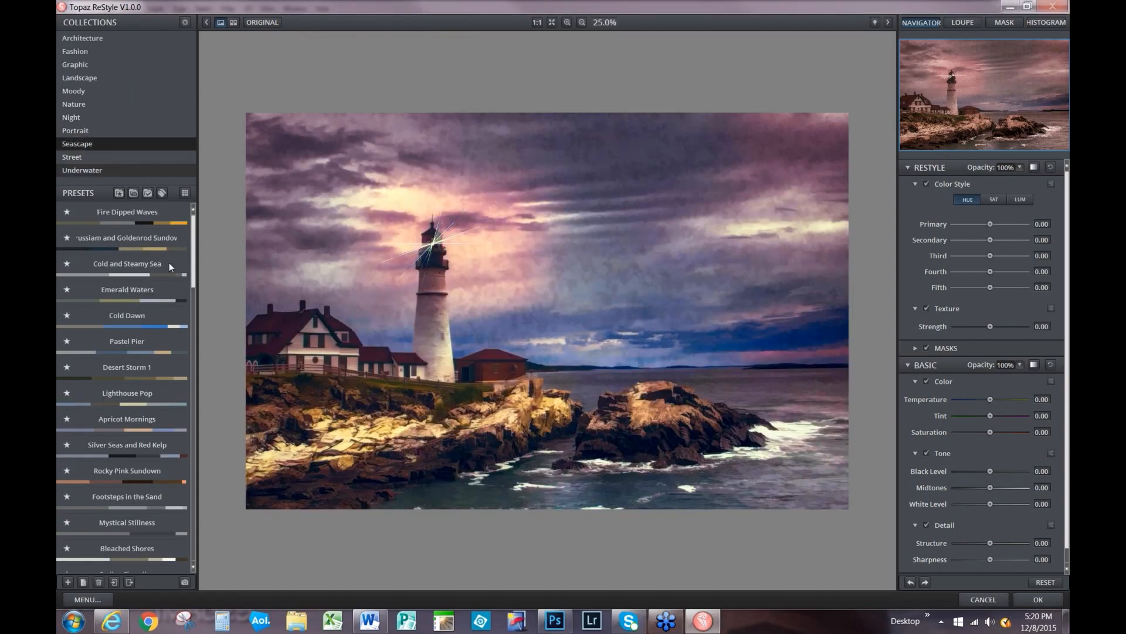
scroll(120, 382, "down", 6)
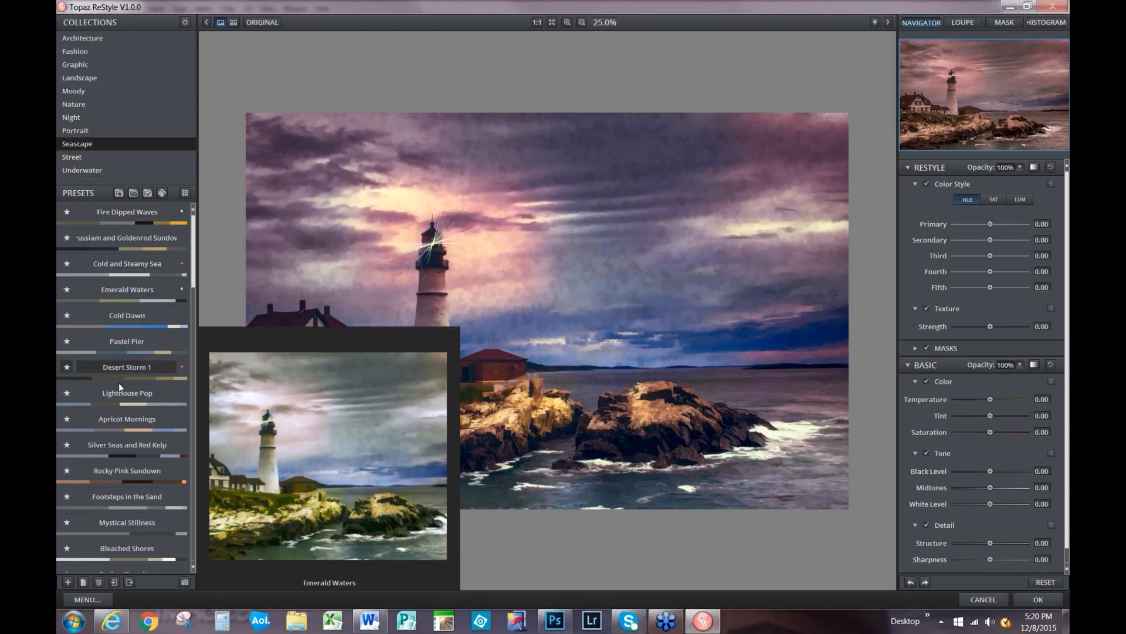
scroll(117, 382, "down", 2)
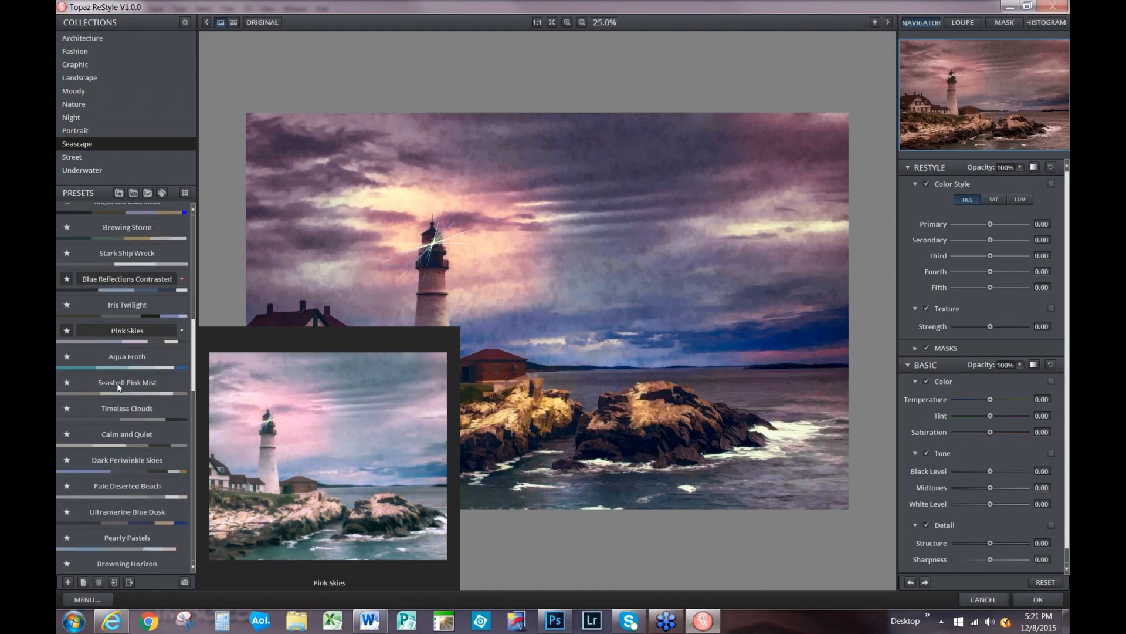
scroll(117, 383, "down", 6)
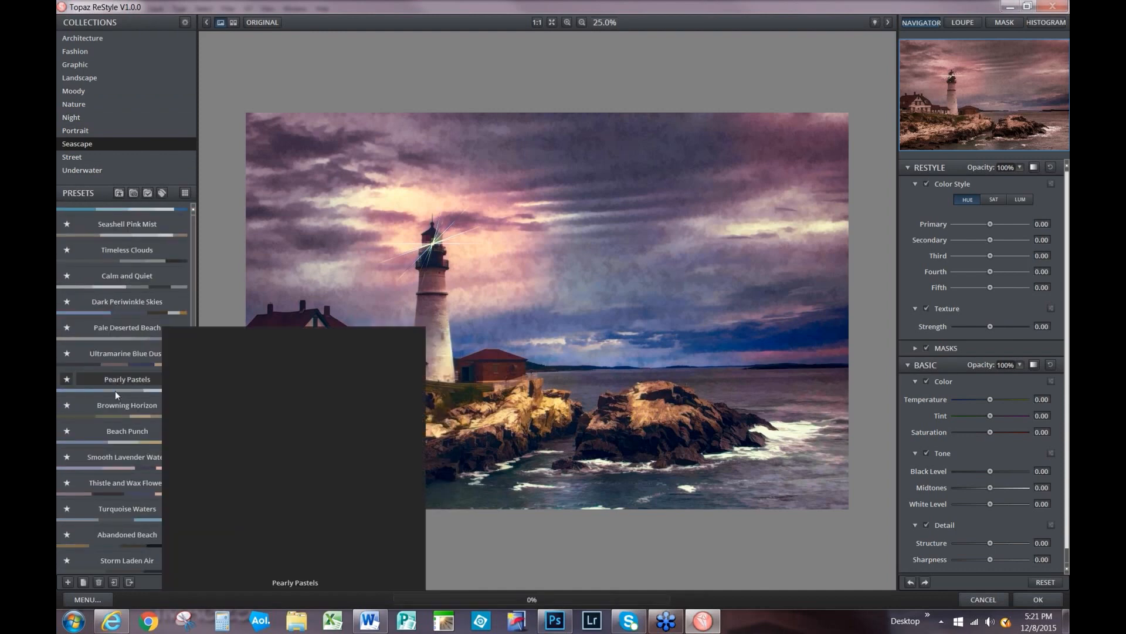
left_click(107, 484)
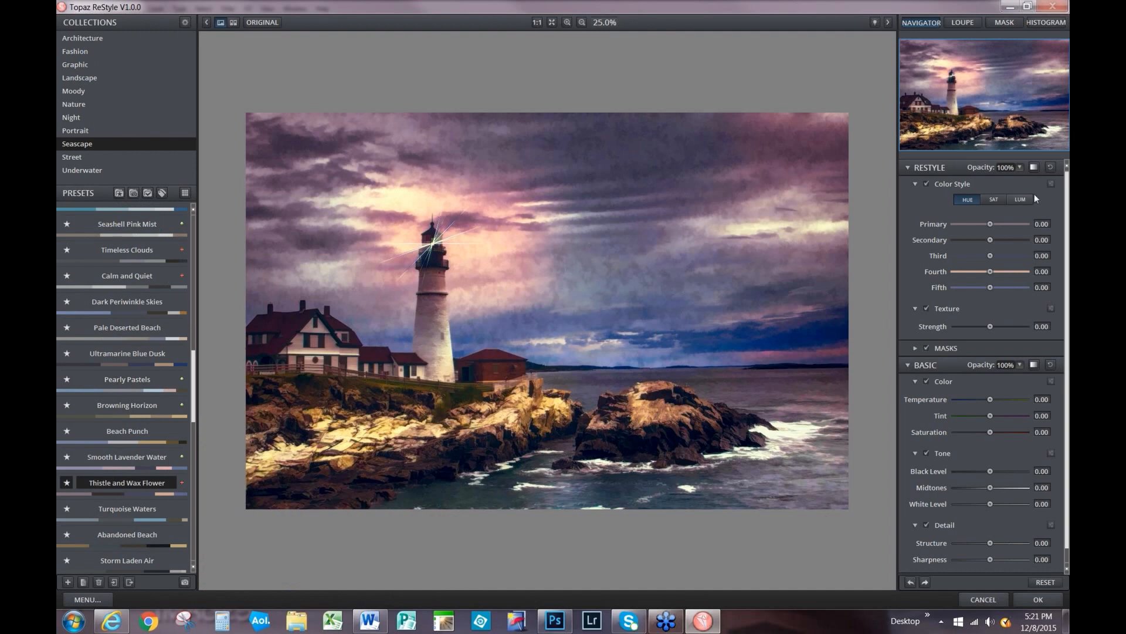
Reduce the overall ReStyle opacity to 42%.
left_click(1021, 167)
left_click_drag(1023, 171, 1015, 172)
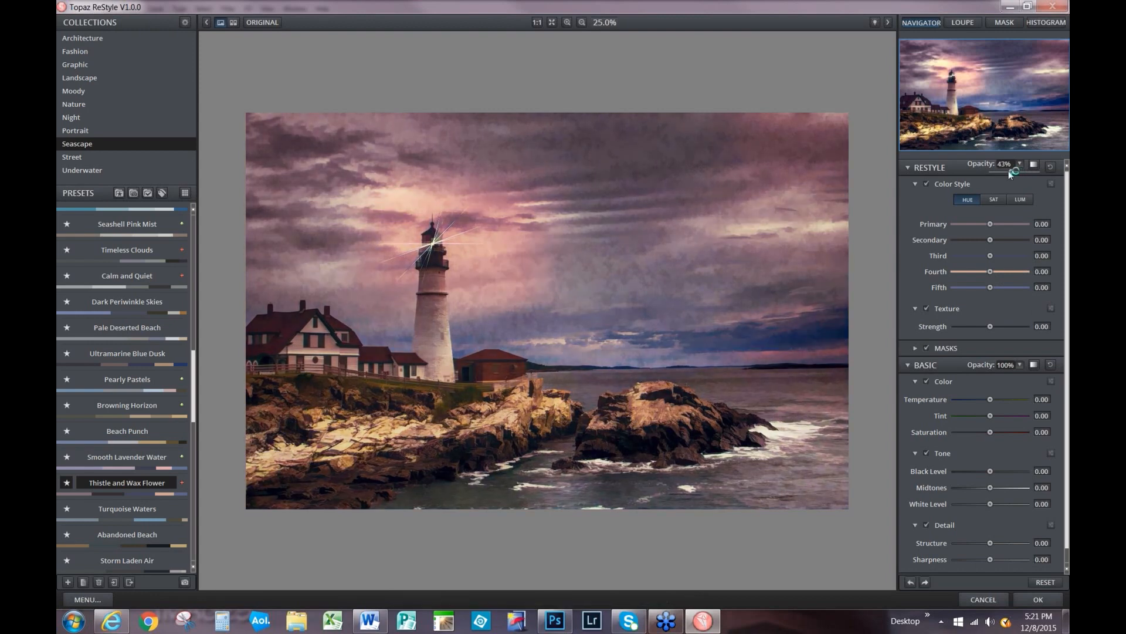
left_click_drag(1009, 173, 1012, 175)
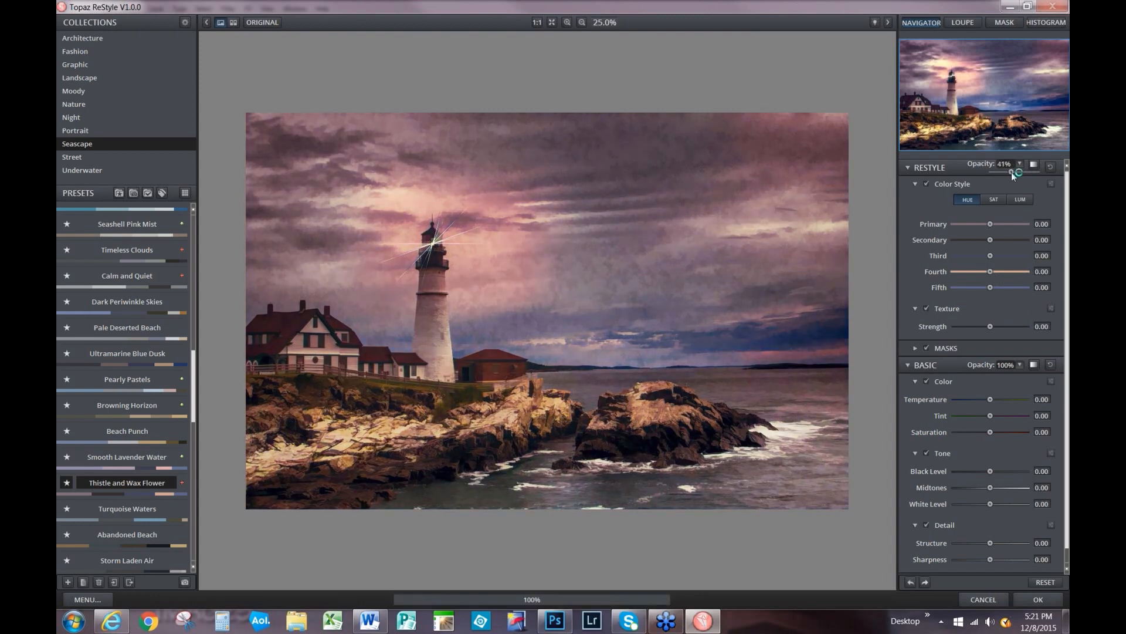
left_click_drag(1013, 175, 1014, 175)
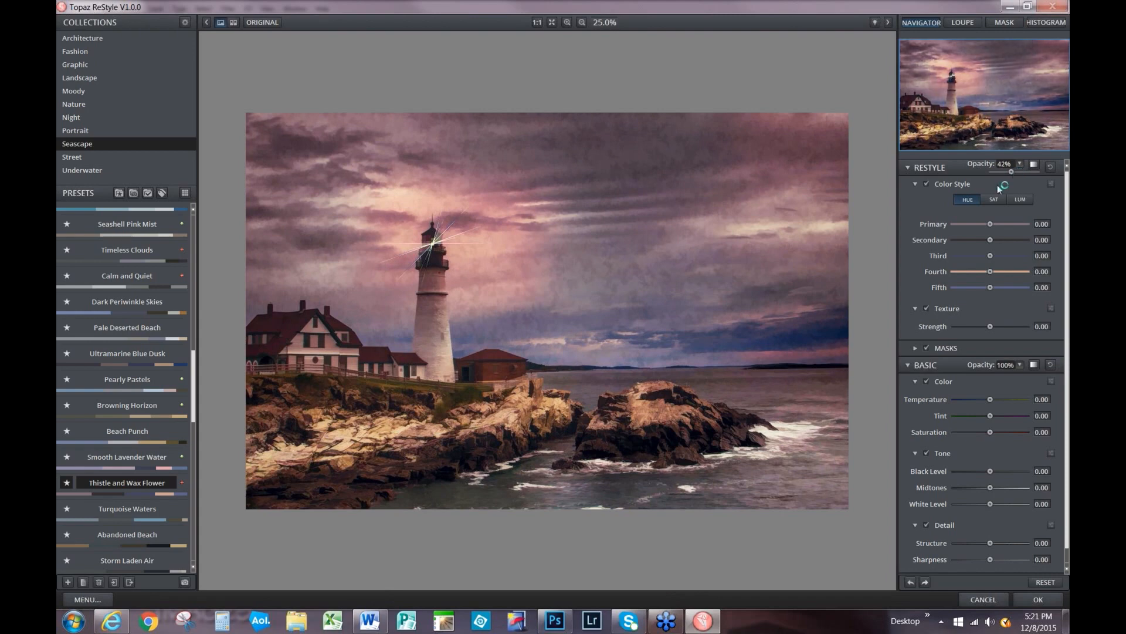
Try other blend modes for the ReStyle effect and accept the filter.
left_click(1034, 166)
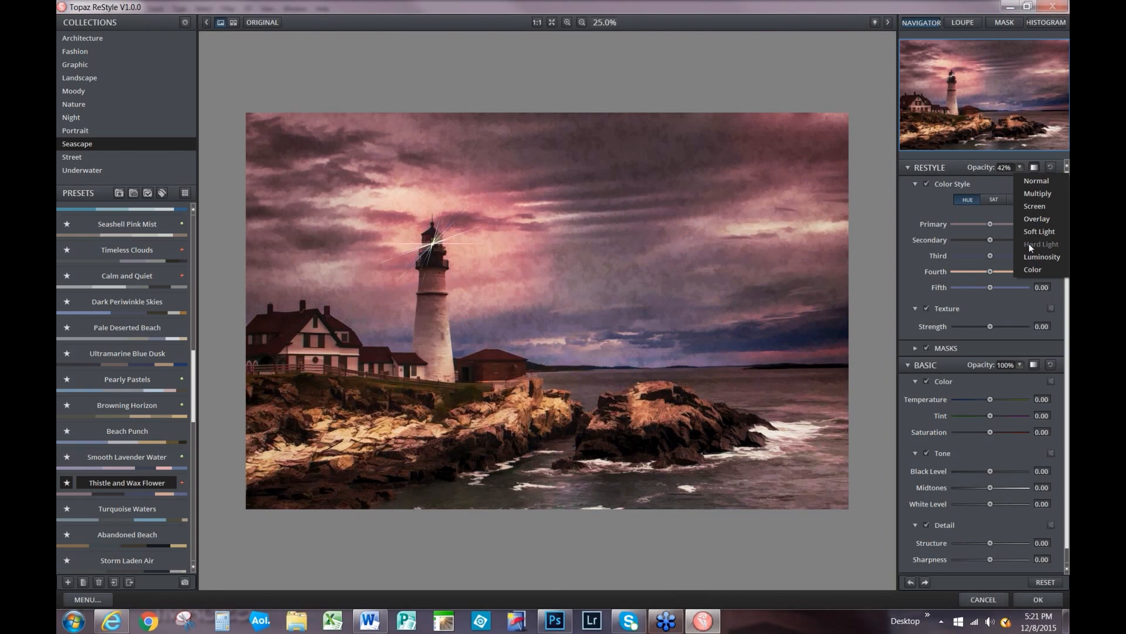
left_click(1035, 210)
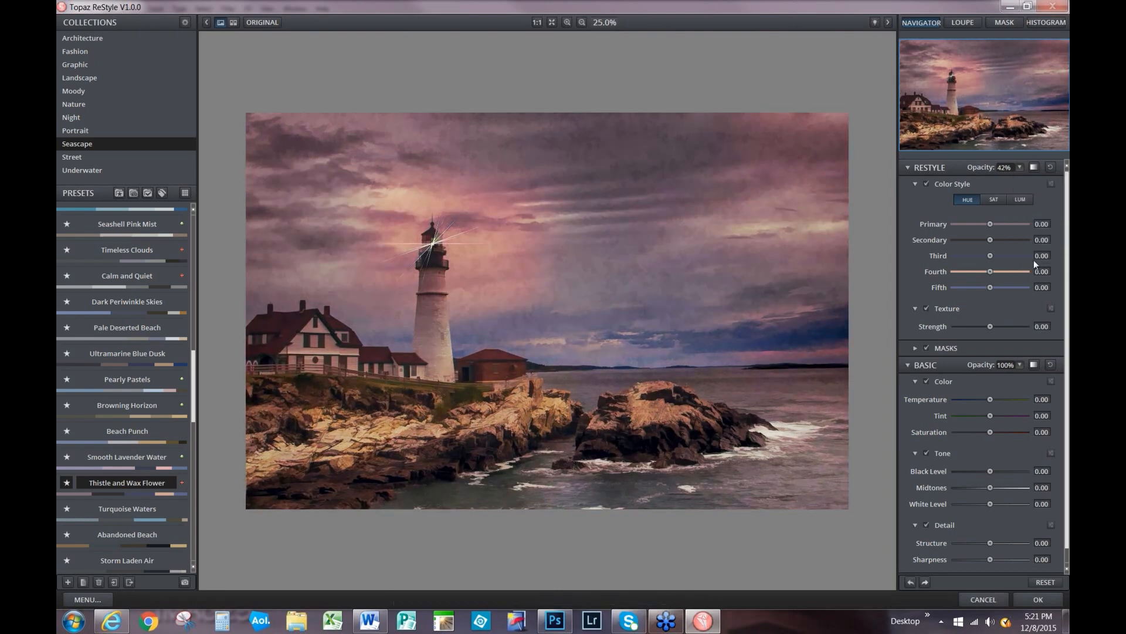
left_click(1034, 600)
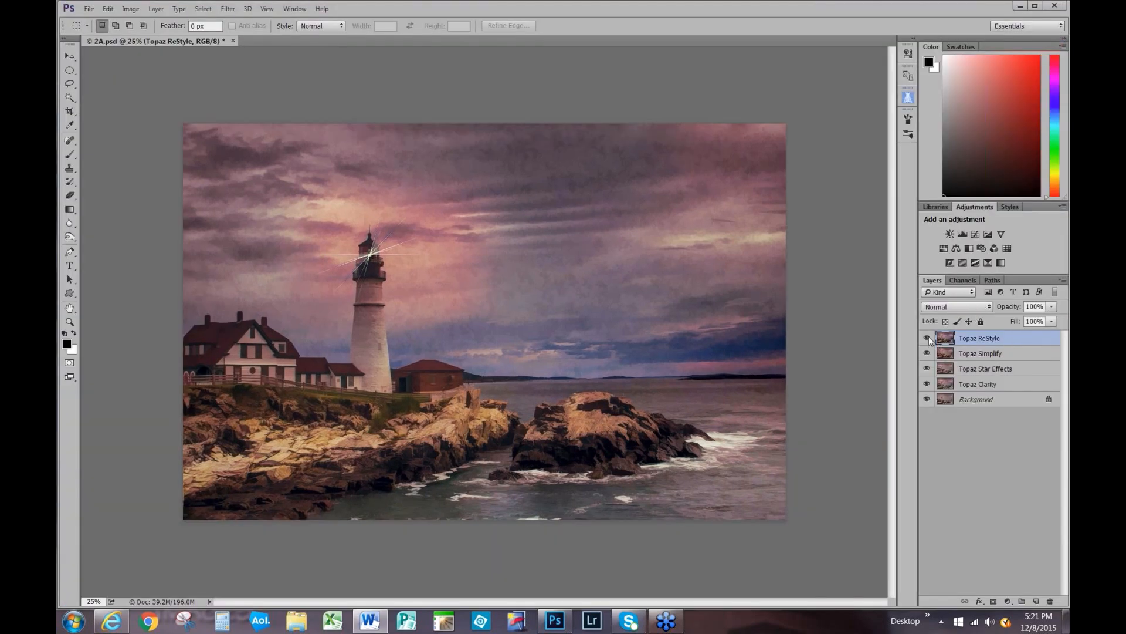
Show only the Background layer, then reveal the Topaz layers again from Clarity upward to compare the effects.
left_click(927, 403, "alt")
left_click(927, 384)
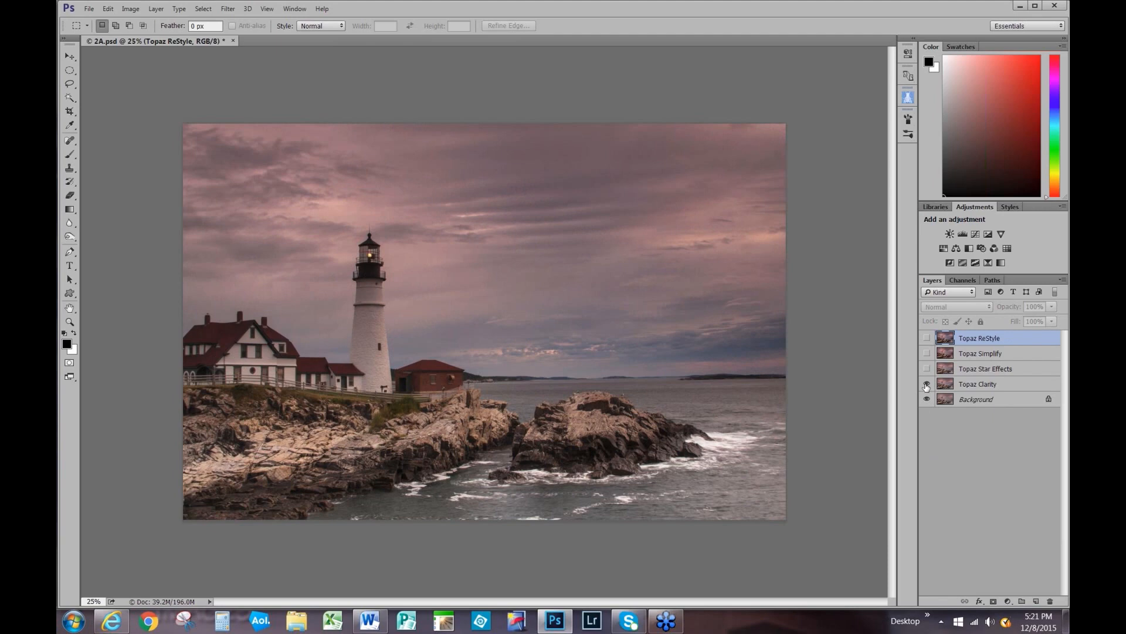
left_click(927, 369)
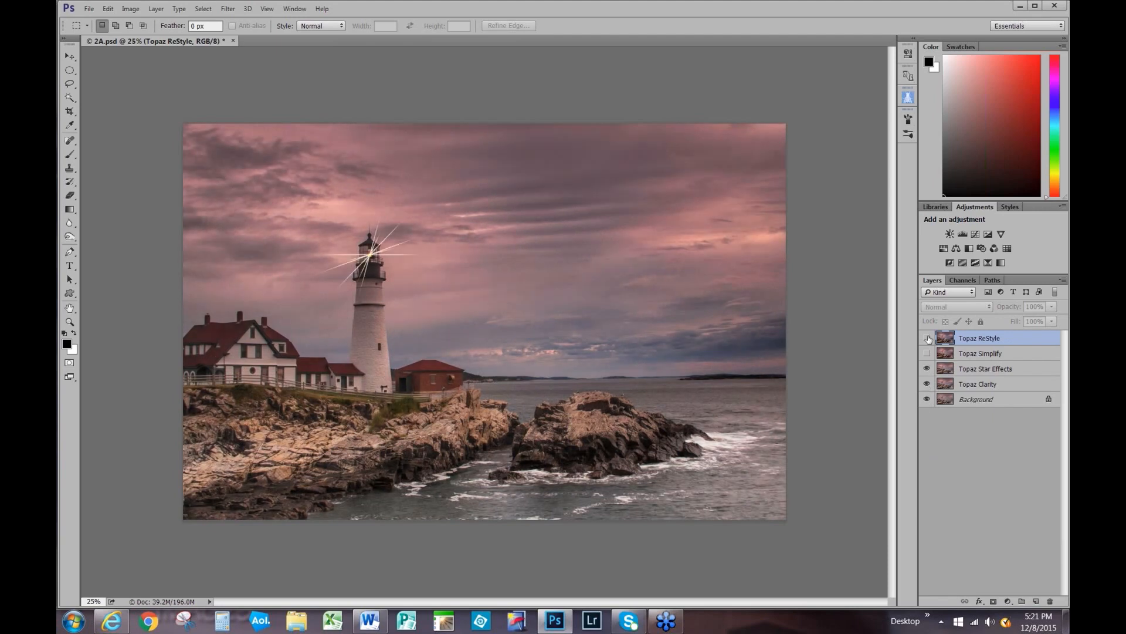
left_click_drag(927, 339, 927, 354)
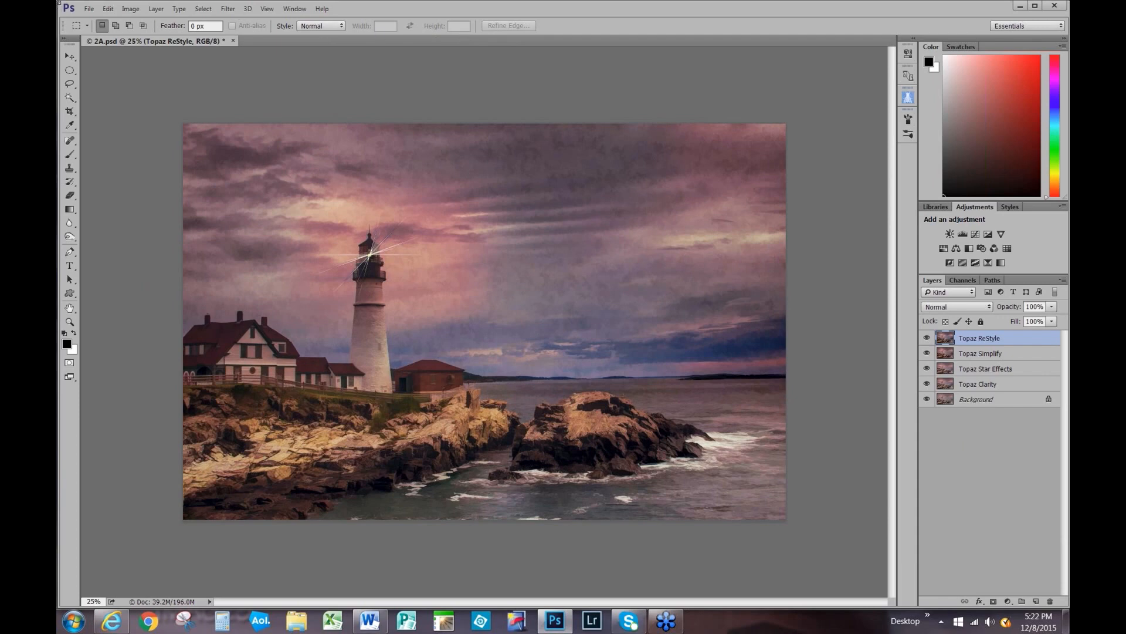
Close 2A.psd without saving the changes.
left_click(88, 8)
left_click(119, 104)
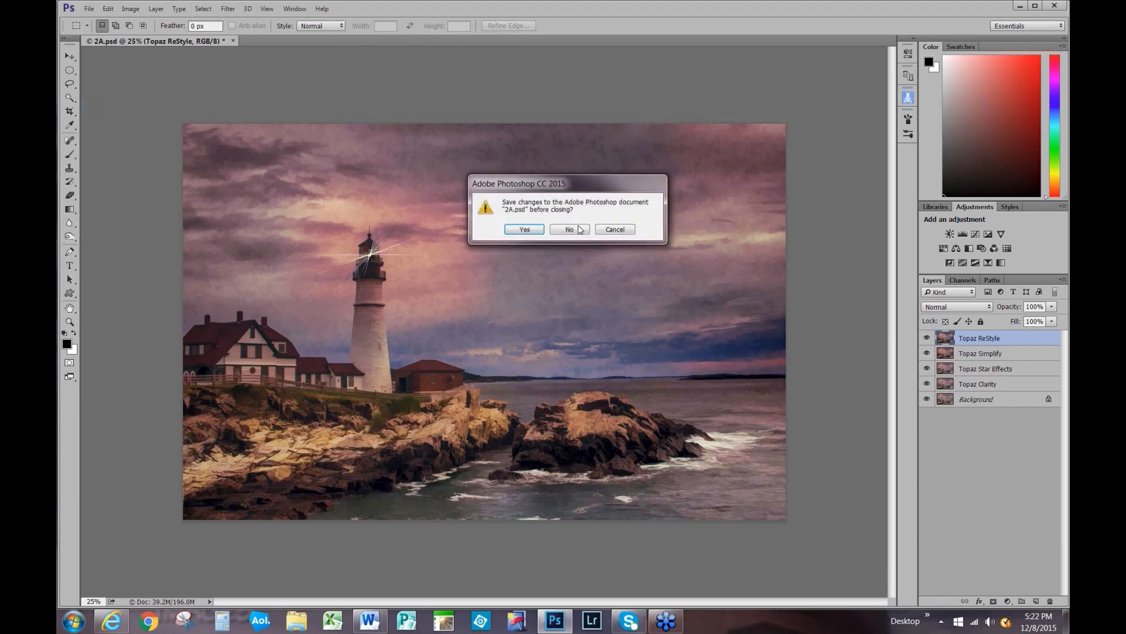
left_click(569, 230)
Open 3A - Detail.psd from the Topaz Webinar folder and duplicate its Background layer.
left_click(88, 9)
left_click(103, 35)
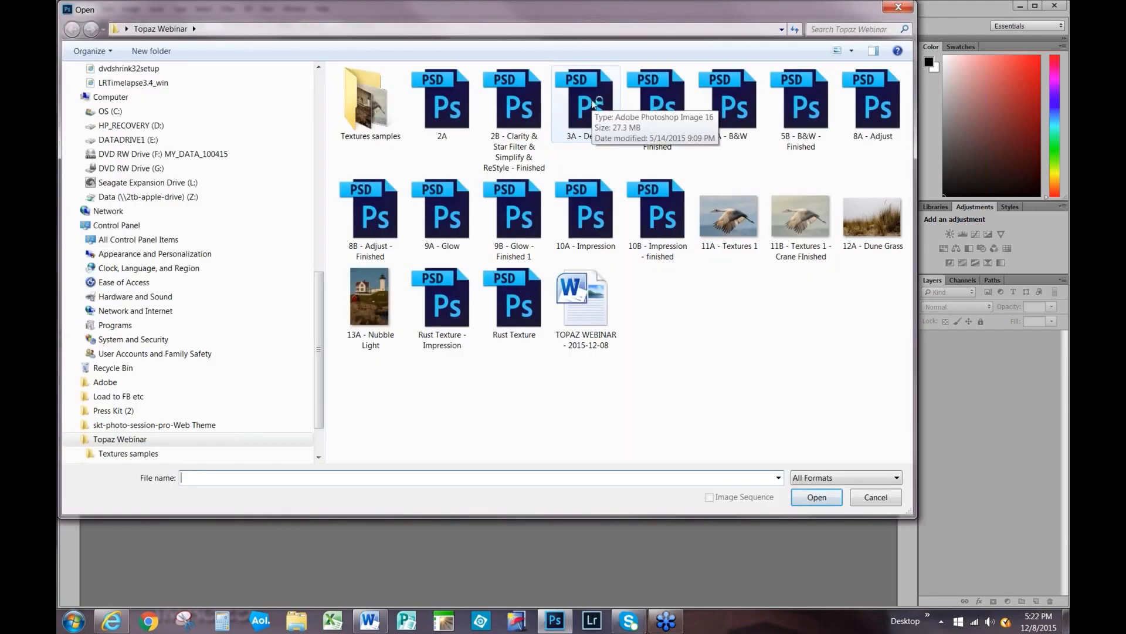
left_click(593, 105)
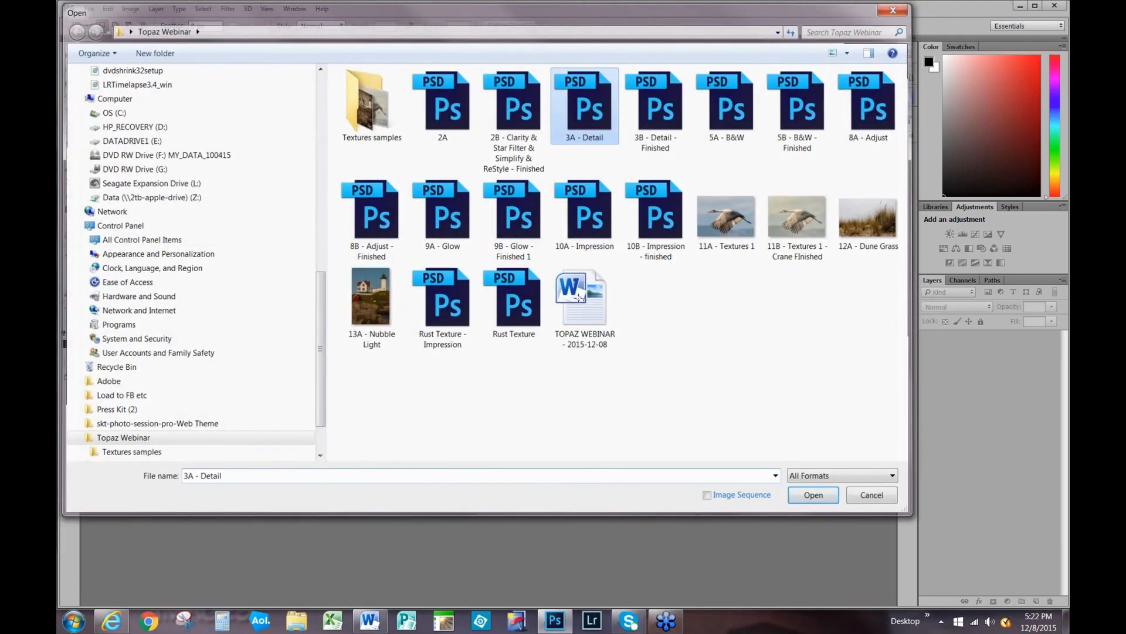
key("ctrl+j")
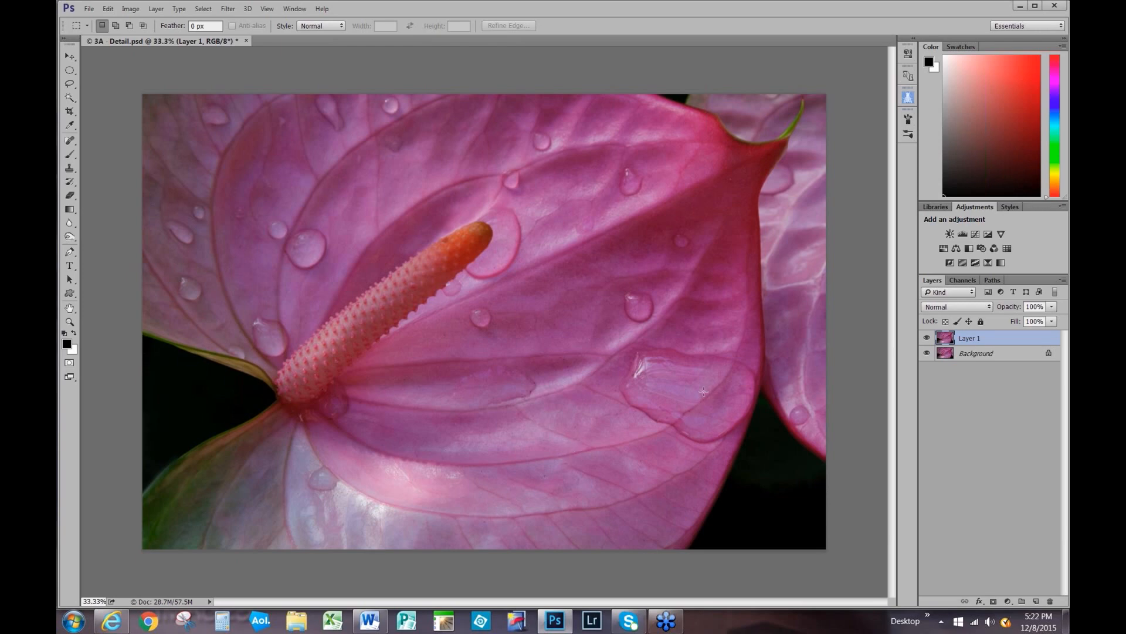
Start the Topaz Detail 3 filter on the duplicated layer and choose the Overall Detail Light I preset from the Creative Detail Collection.
left_click(234, 9)
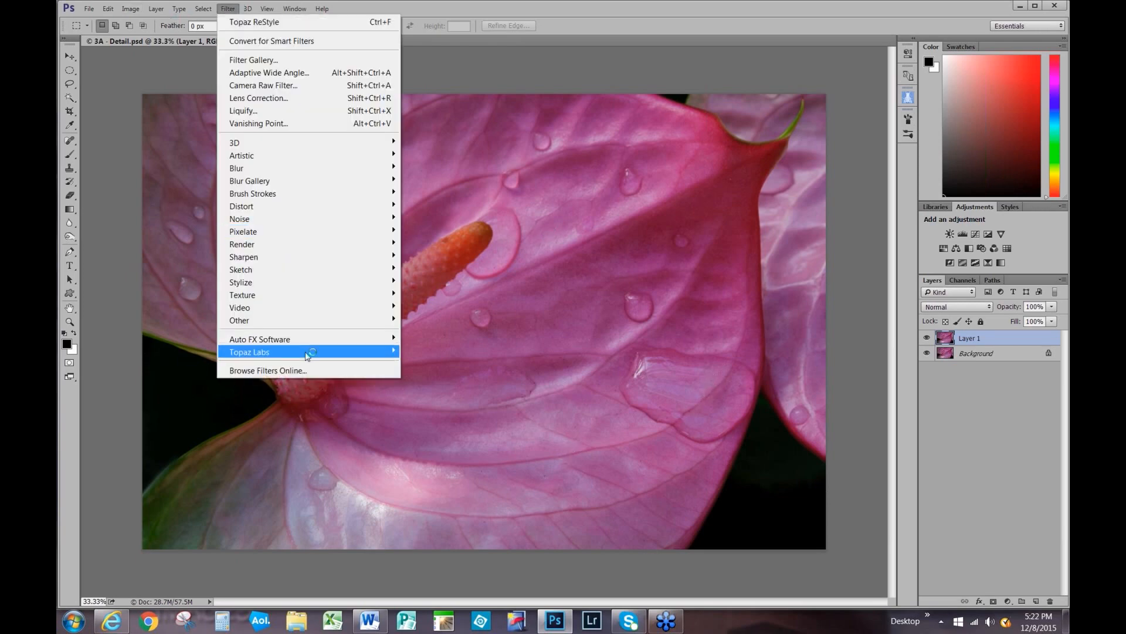
mouse_move(323, 355)
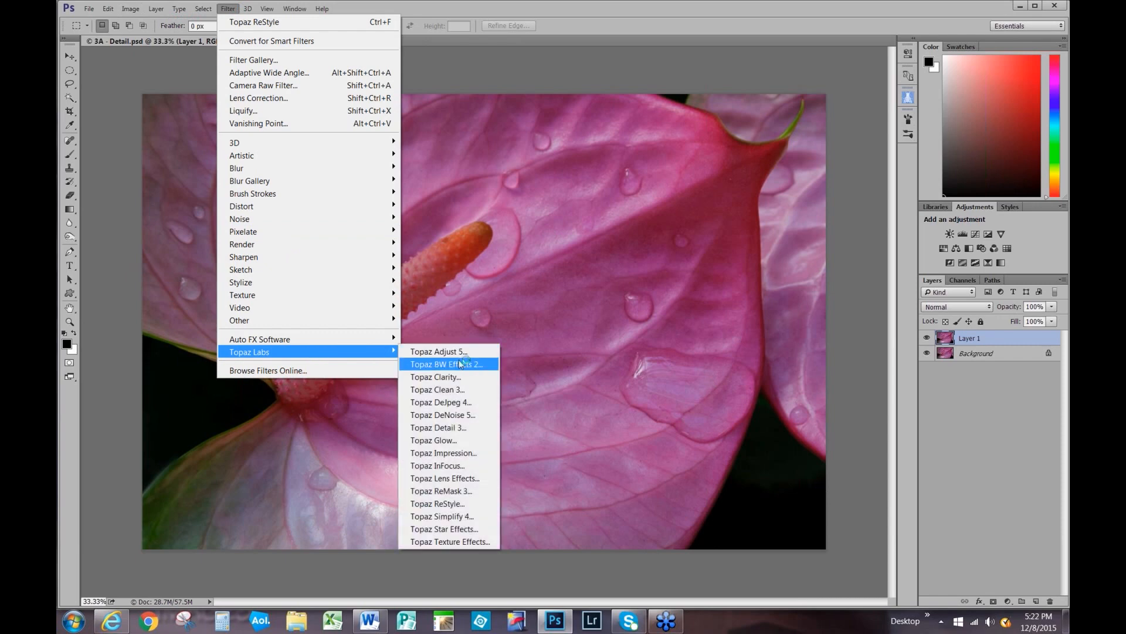
left_click(459, 429)
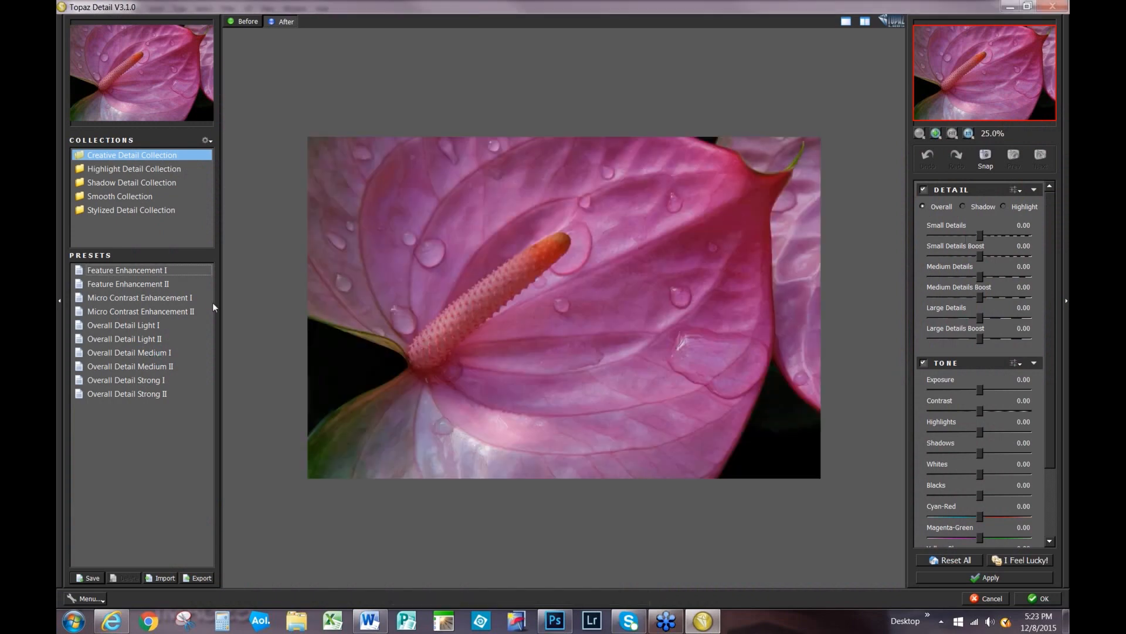
left_click(163, 323)
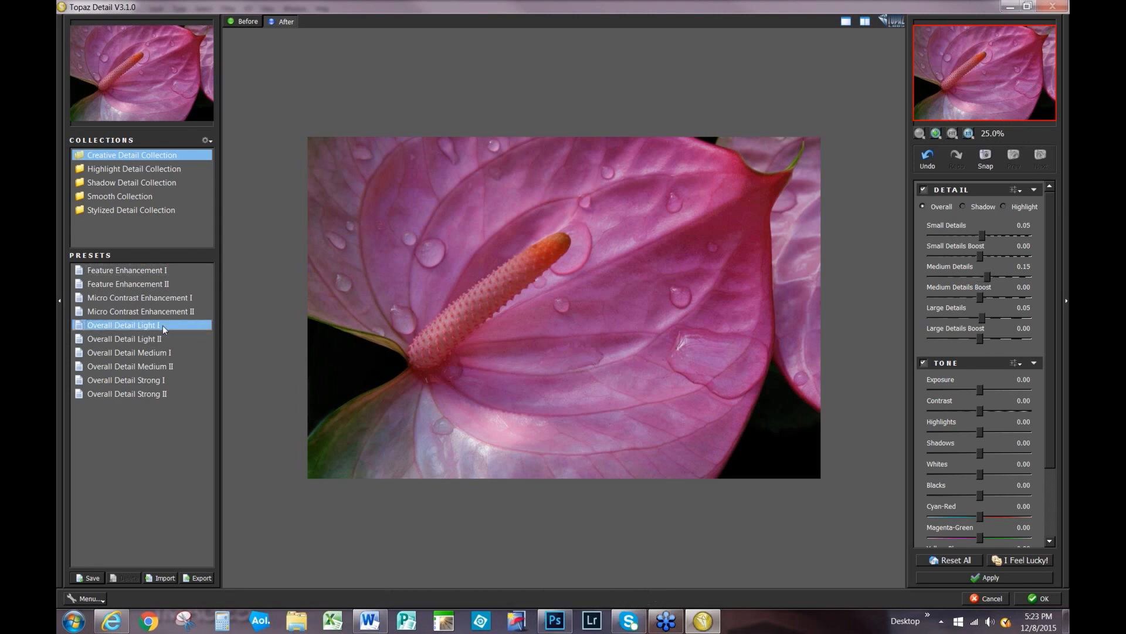
Try the Overall Detail Light II, Medium I and Medium II presets, and apply Overall Detail Medium II to the flower layer.
left_click(164, 339)
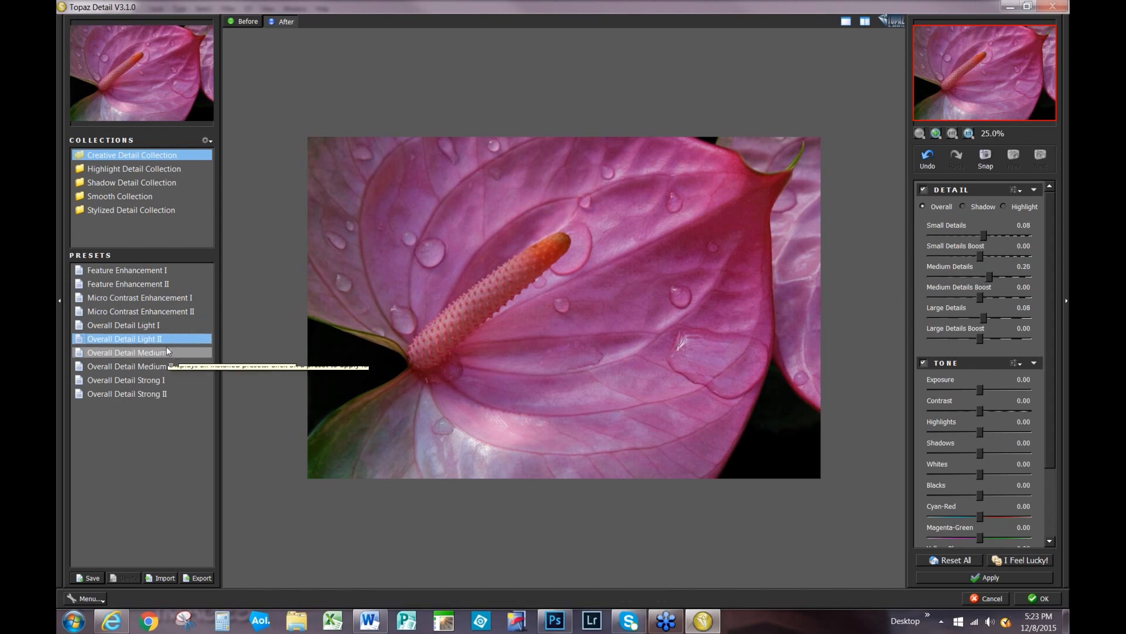
left_click(169, 352)
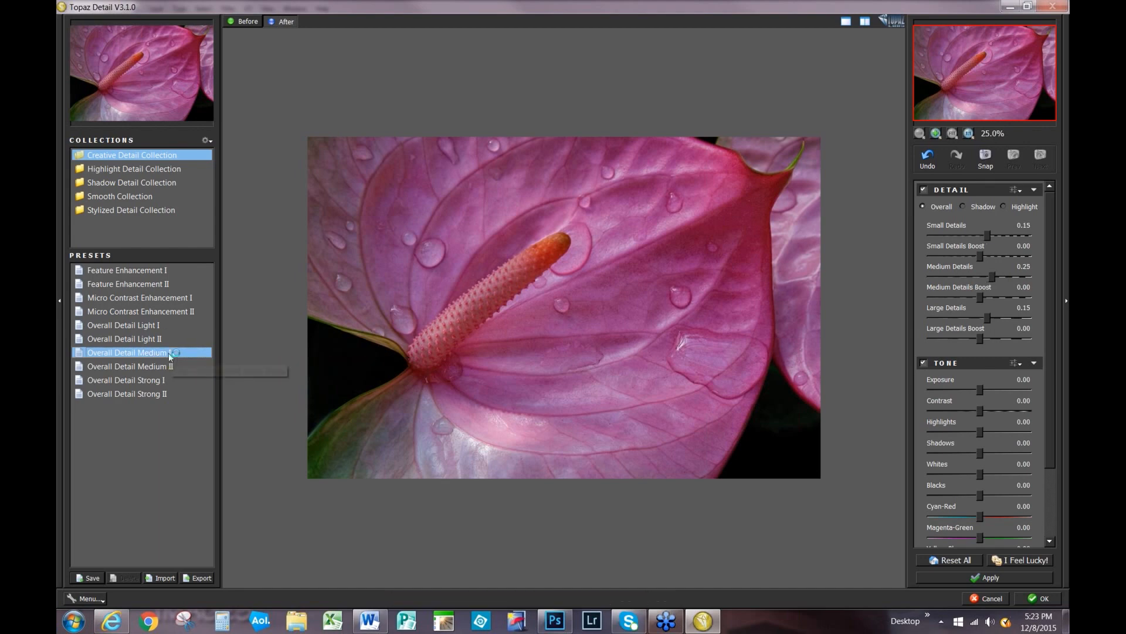
left_click(152, 367)
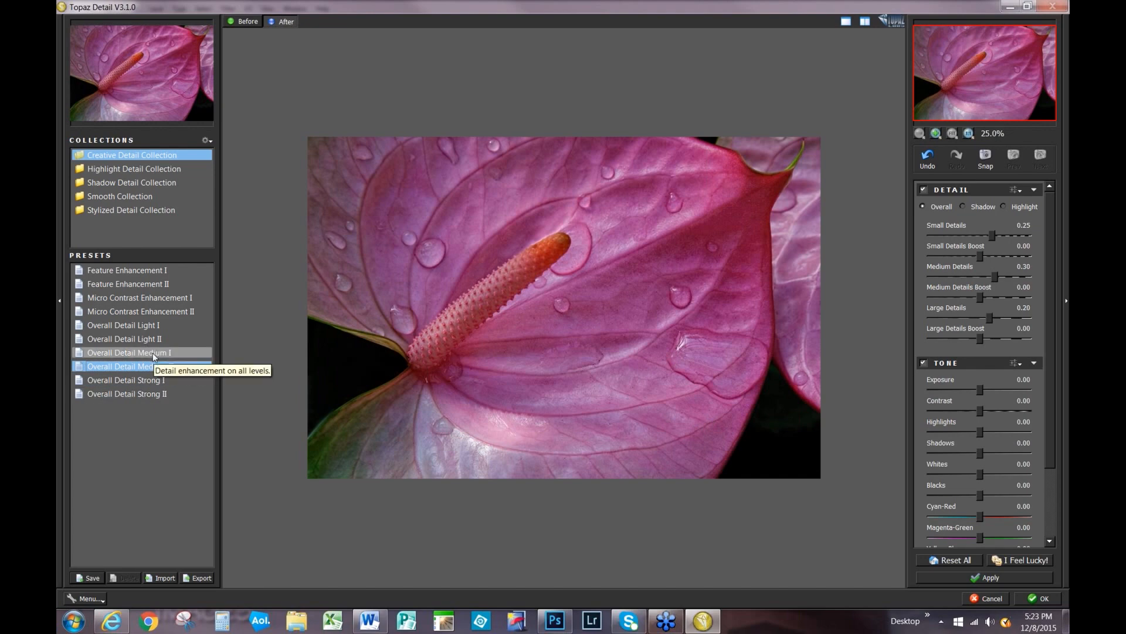
left_click(154, 356)
left_click(147, 367)
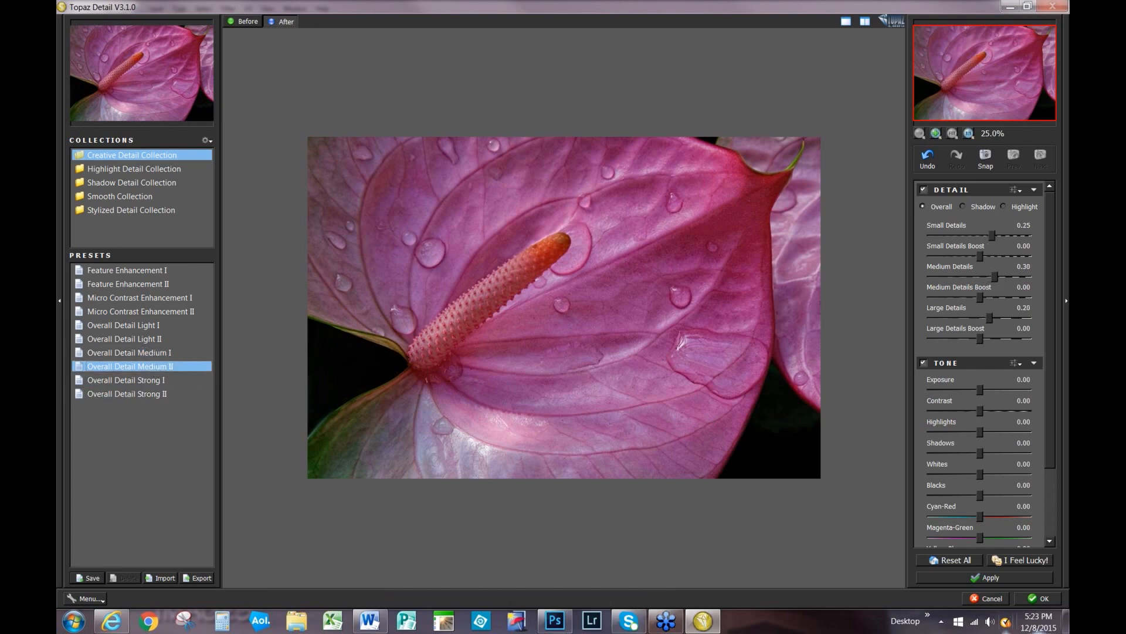
left_click(1039, 599)
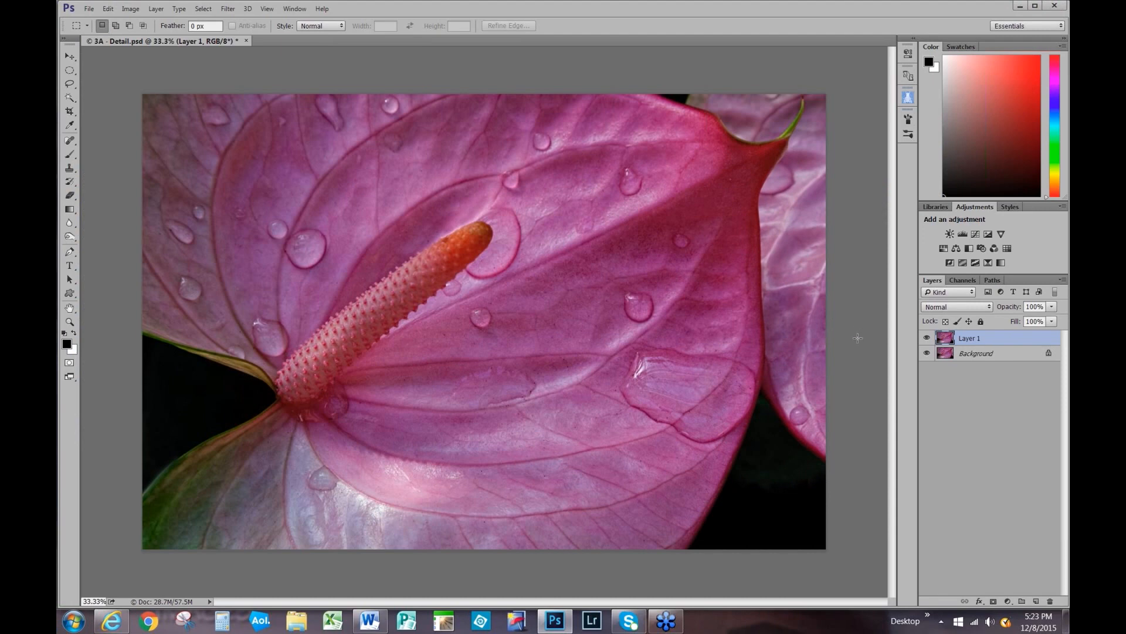
Hide and reshow Layer 1 to compare the detail effect, and close 3A - Detail.psd without saving the changes.
left_click(927, 339)
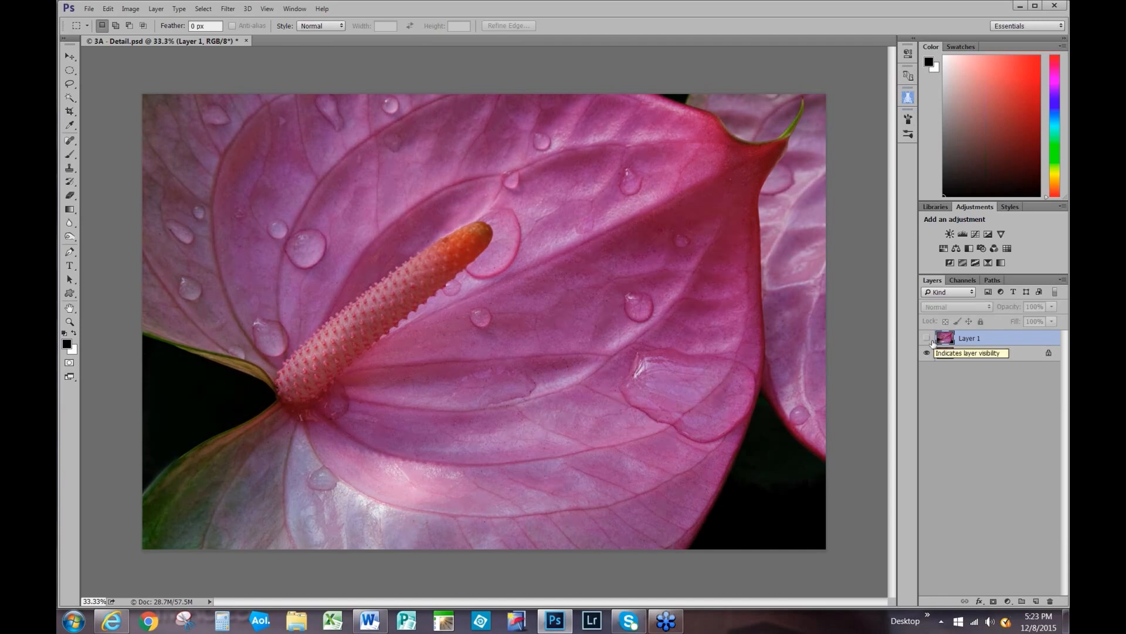
left_click(928, 339)
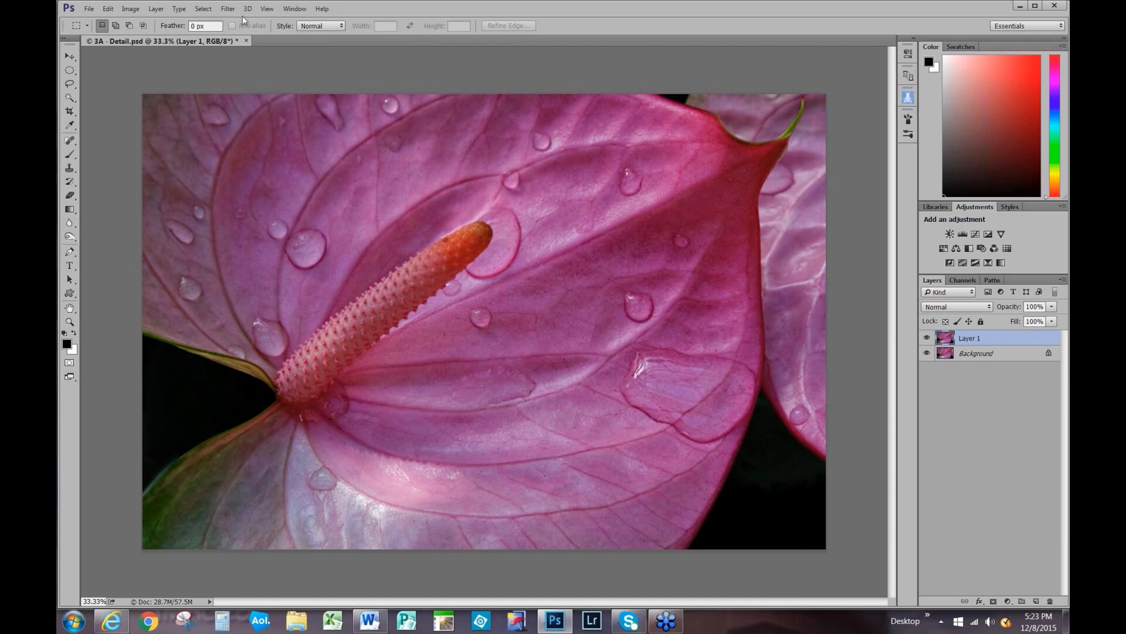
left_click(89, 9)
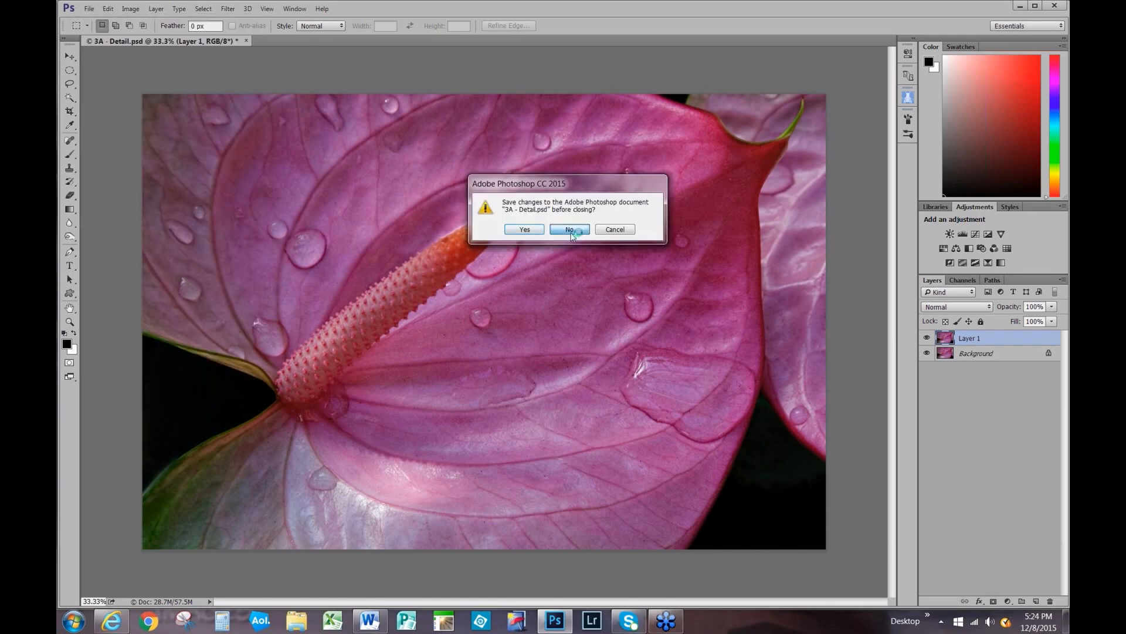
left_click(572, 232)
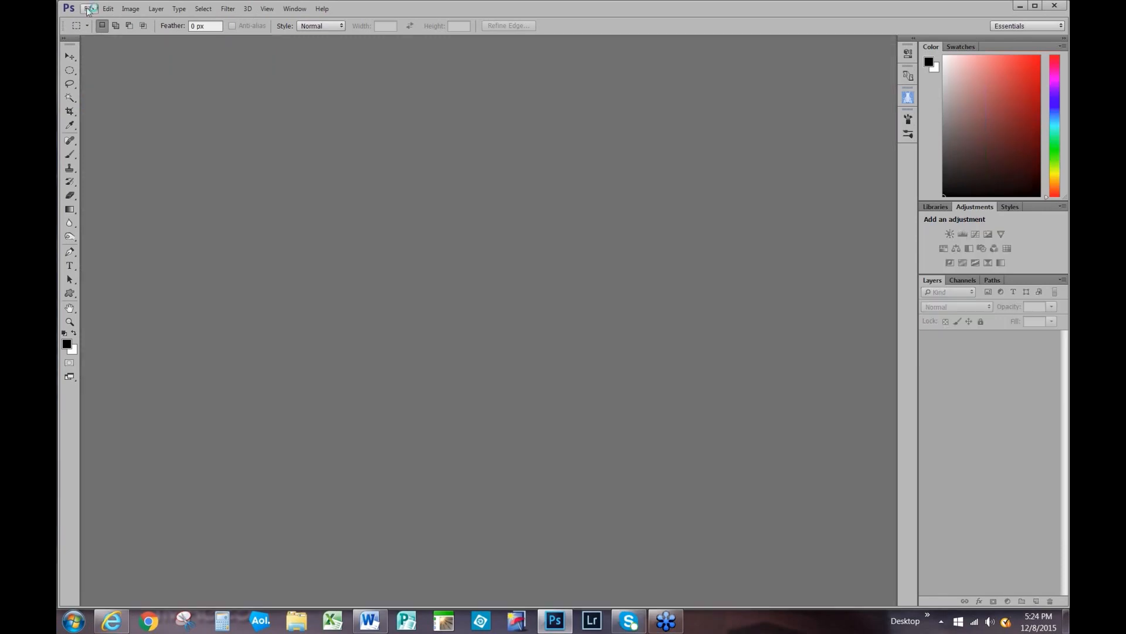
Open 5A - B&W.psd from the Topaz Webinar folder and duplicate its Background layer.
left_click(88, 9)
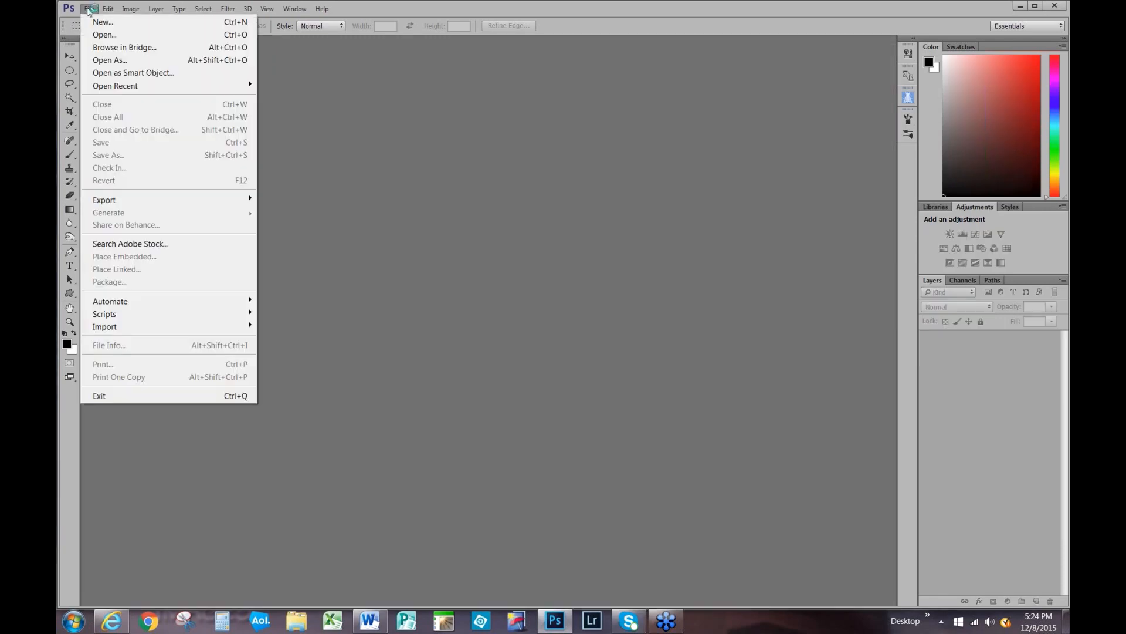
left_click(120, 36)
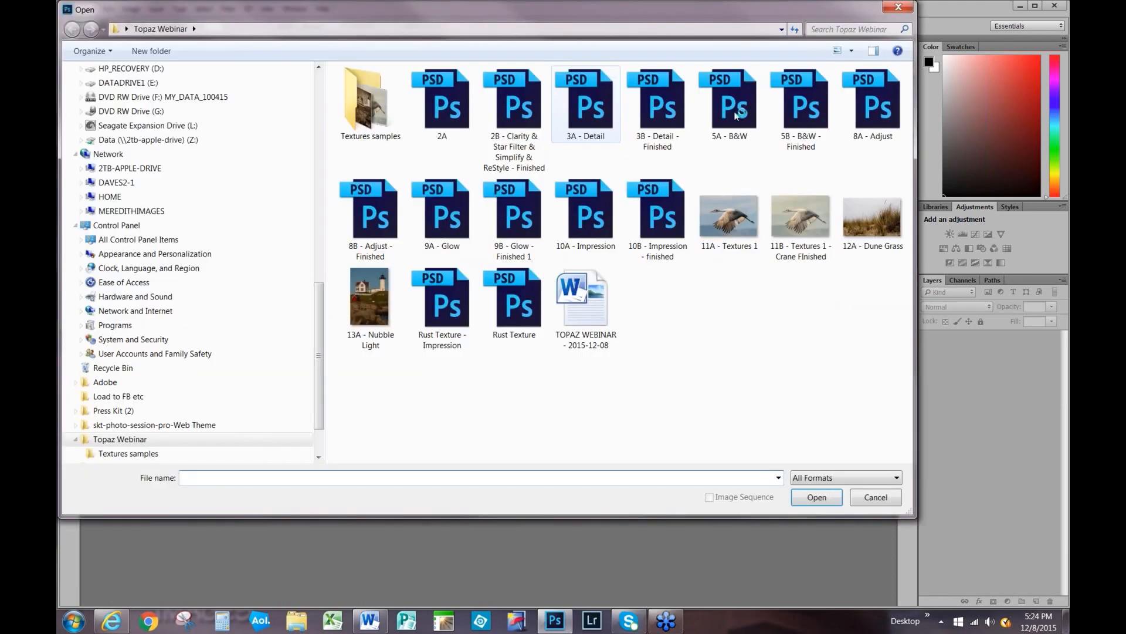
double_click(736, 115)
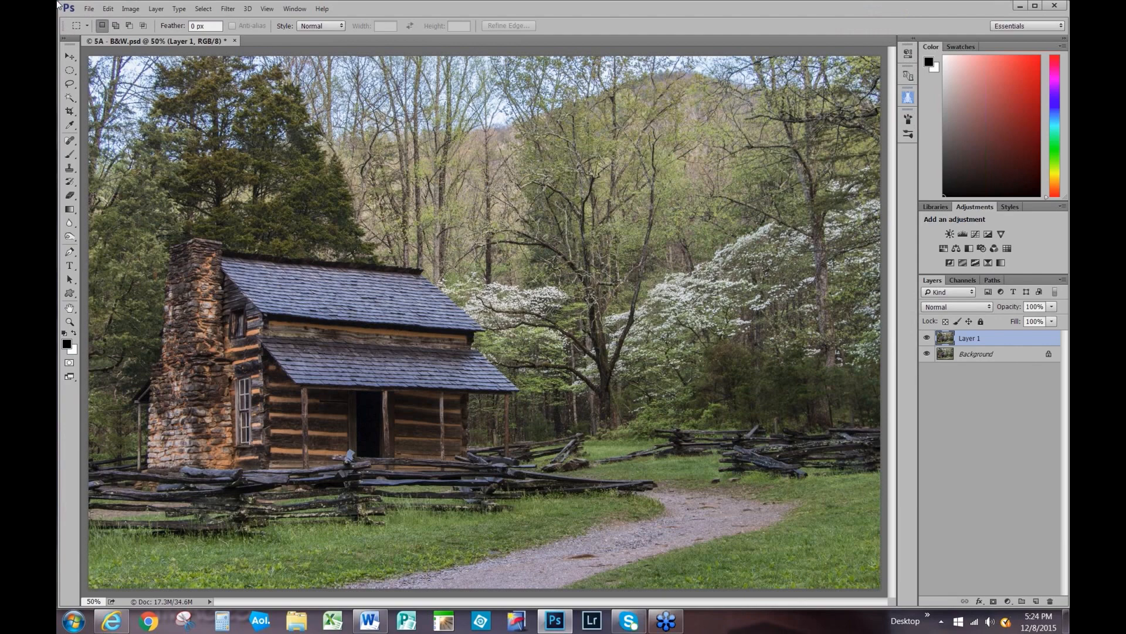
Start the Topaz B&W Effects 2 filter on the duplicated cabin layer and choose the White Chocolate preset from the Opalotype Collection.
left_click(229, 11)
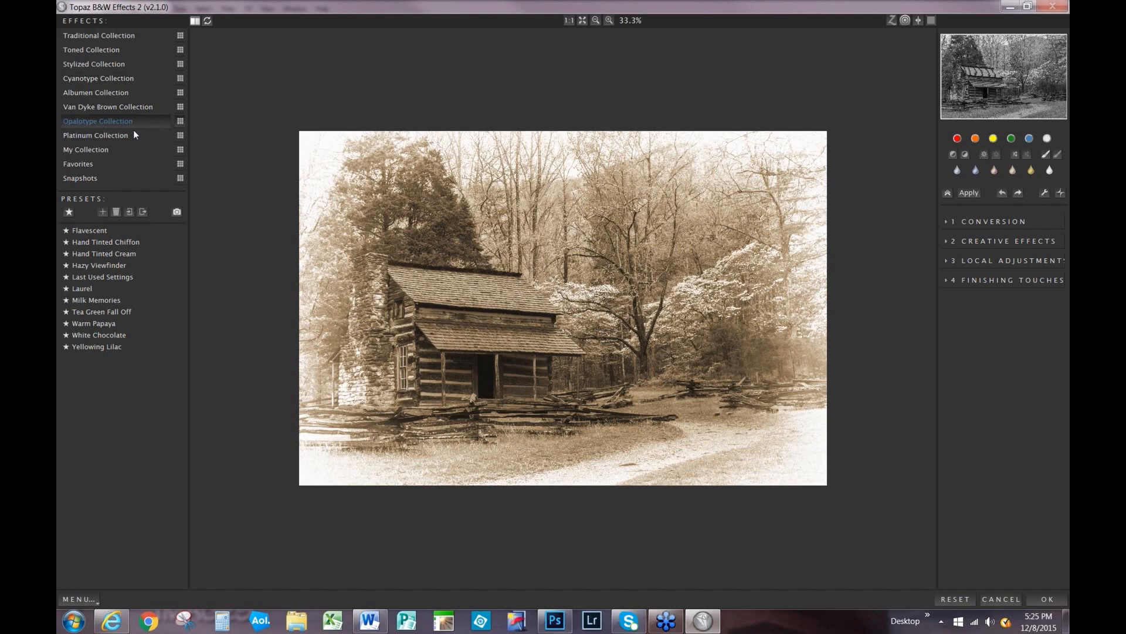
mouse_move(178, 246)
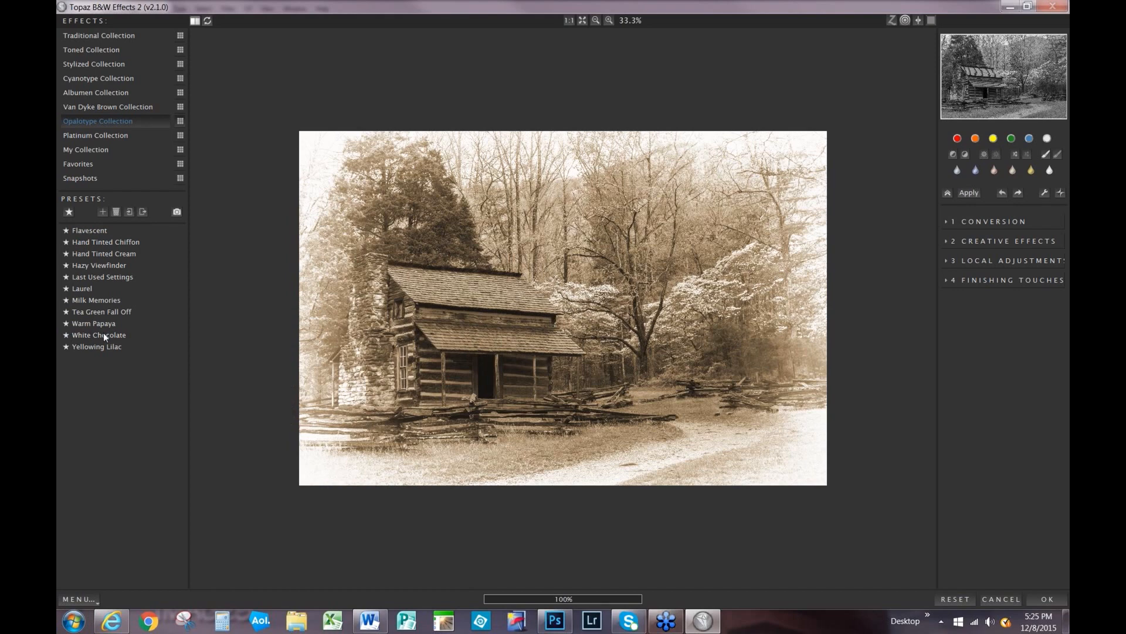
left_click(103, 333)
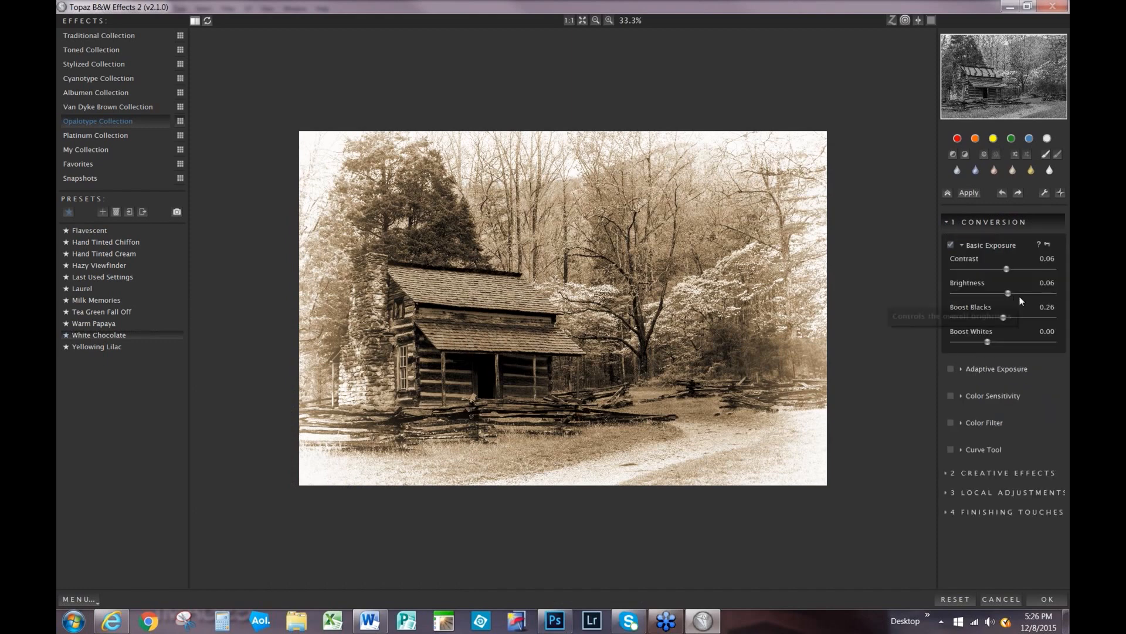
Set the Basic Exposure to Contrast 0.02, Brightness 0.08, Boost Blacks 0.08 and Boost Whites 0.15, and apply the filter.
mouse_move(1007, 268)
left_mouse_down()
mouse_move(989, 270)
mouse_move(1006, 268)
left_mouse_up()
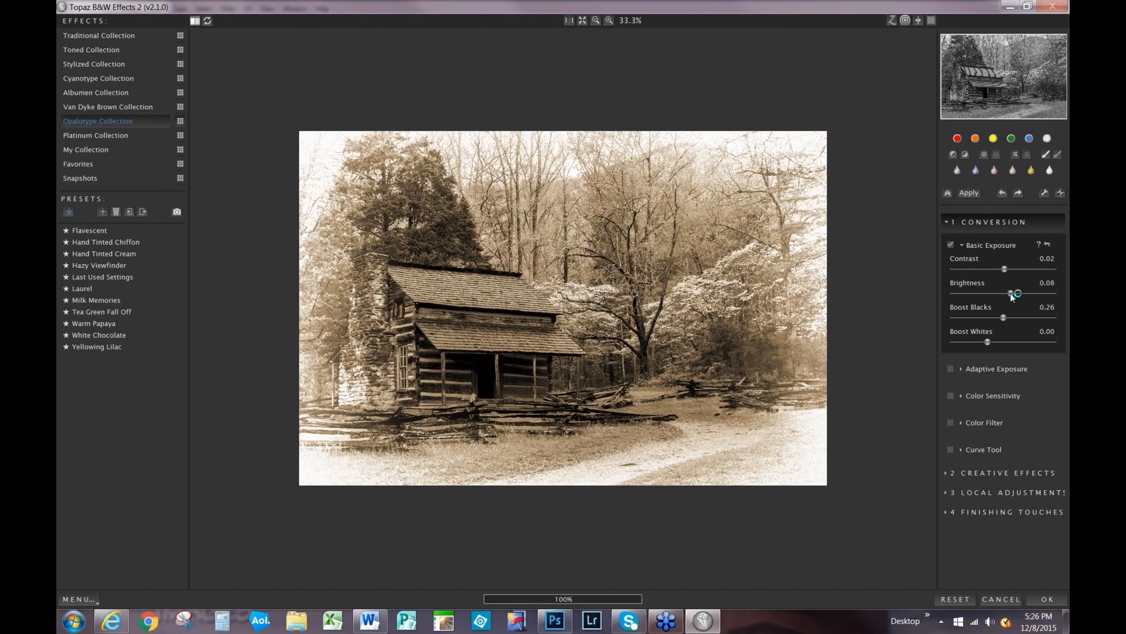
left_click_drag(1005, 320, 992, 318)
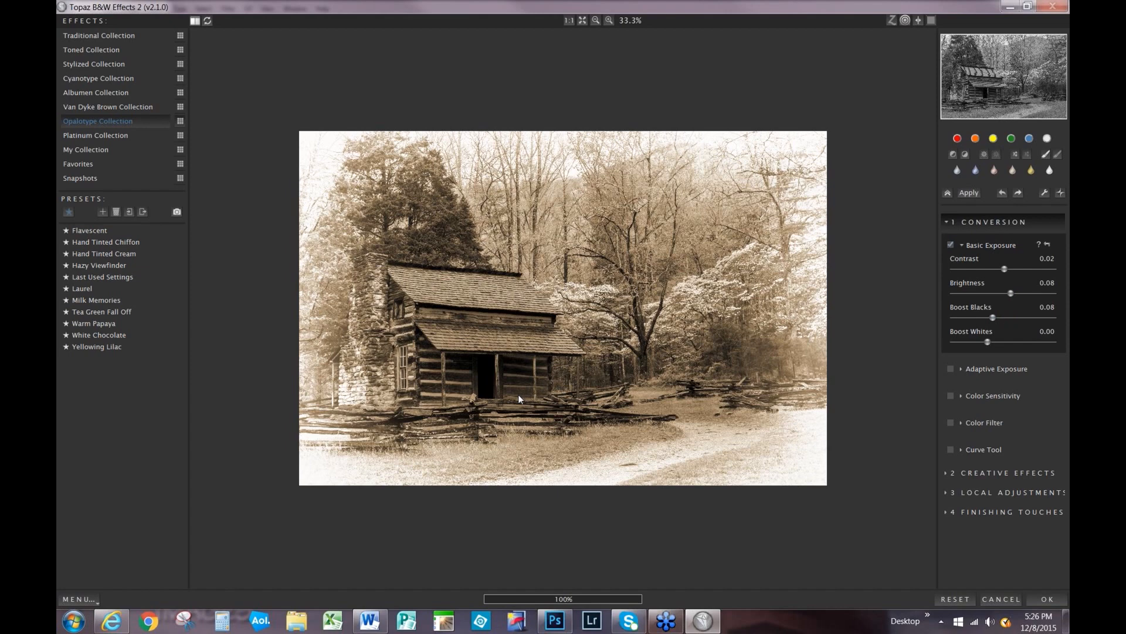
left_click_drag(991, 341, 993, 341)
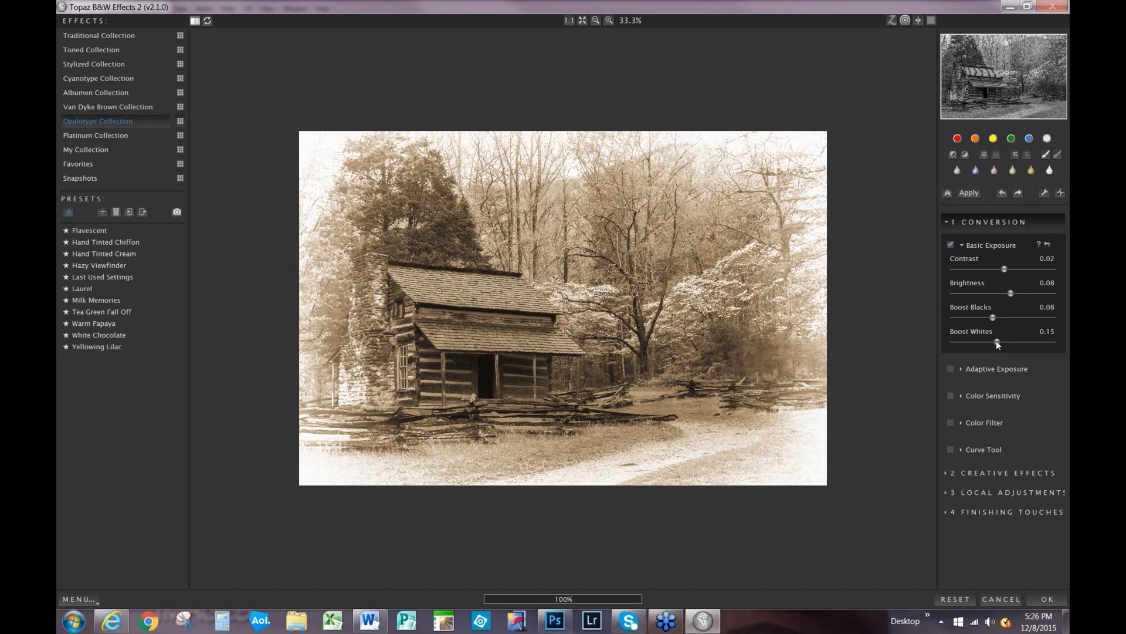
left_click(1050, 599)
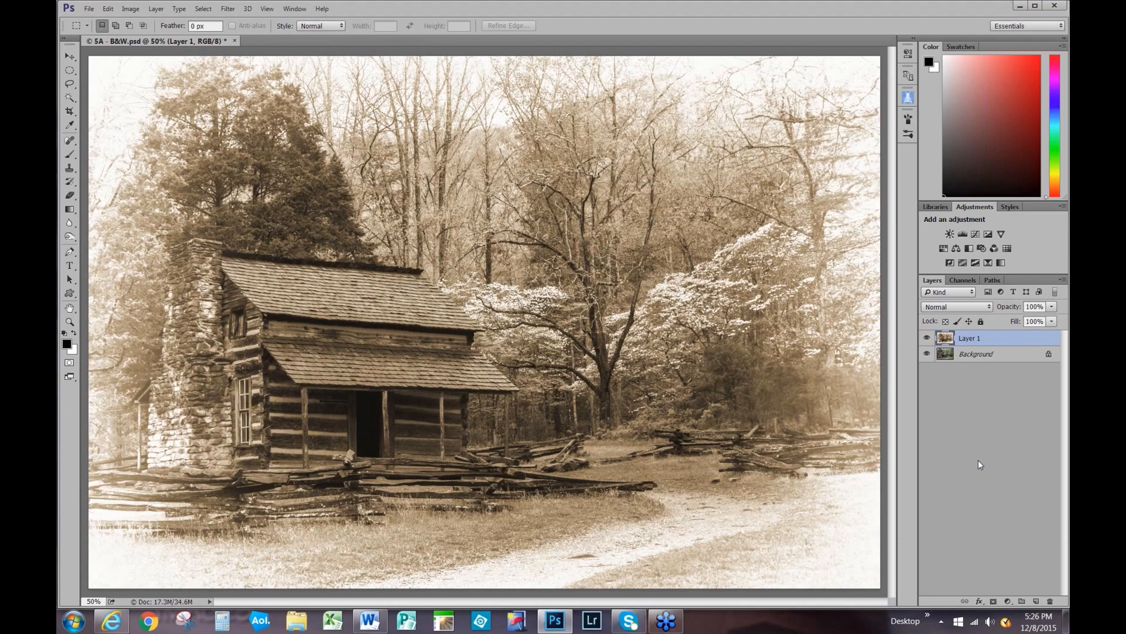
Lower Layer 1's opacity to blend in some original color, and close 5A - B&W.psd without saving the changes.
left_click(977, 459)
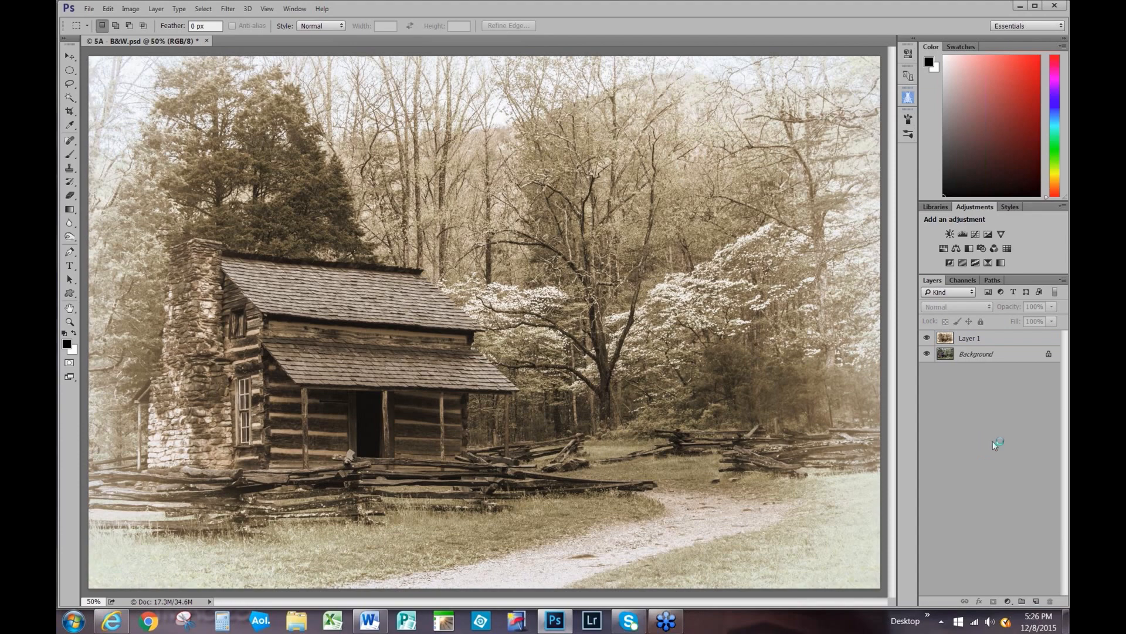
left_click(89, 9)
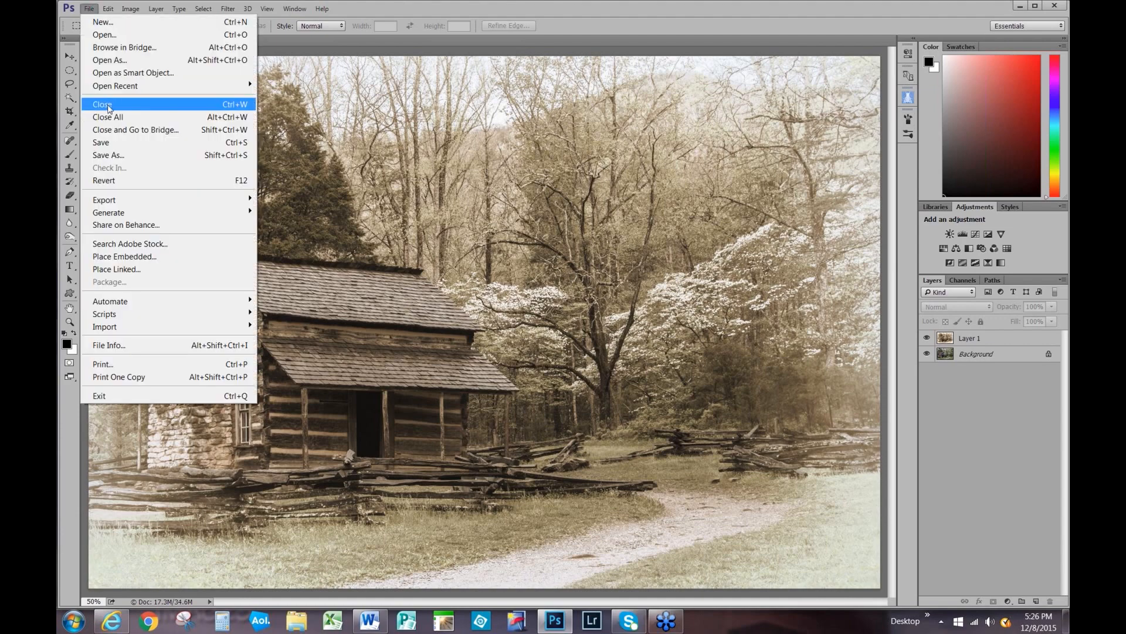
left_click(109, 106)
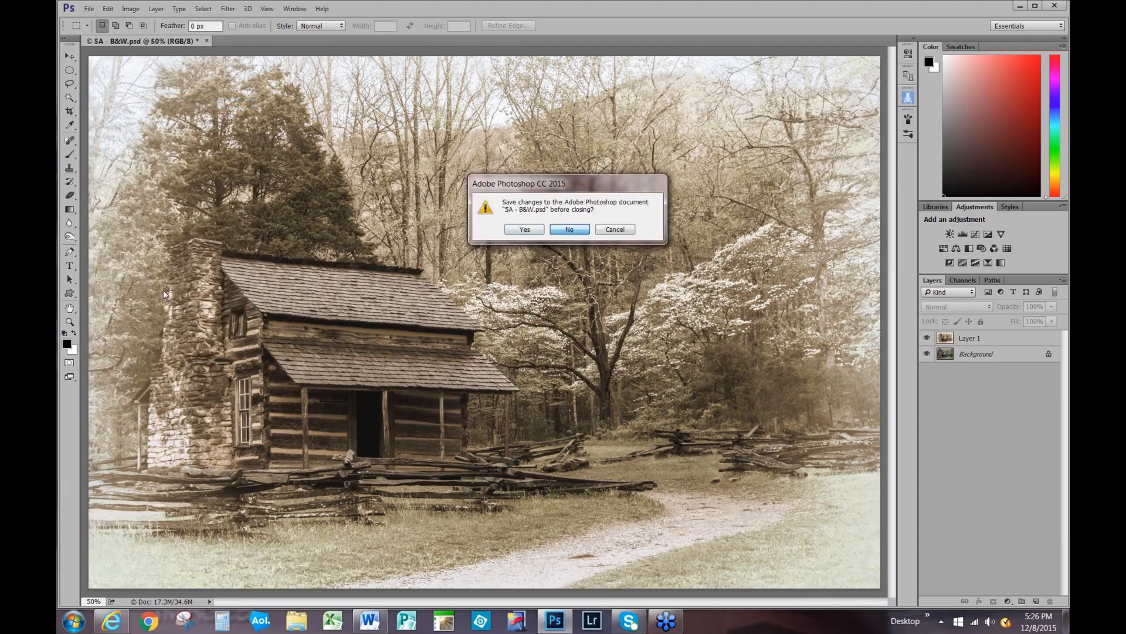
key("Return")
Open 8A - Adjust.psd from the Topaz Webinar folder and duplicate its Background layer.
left_click(89, 9)
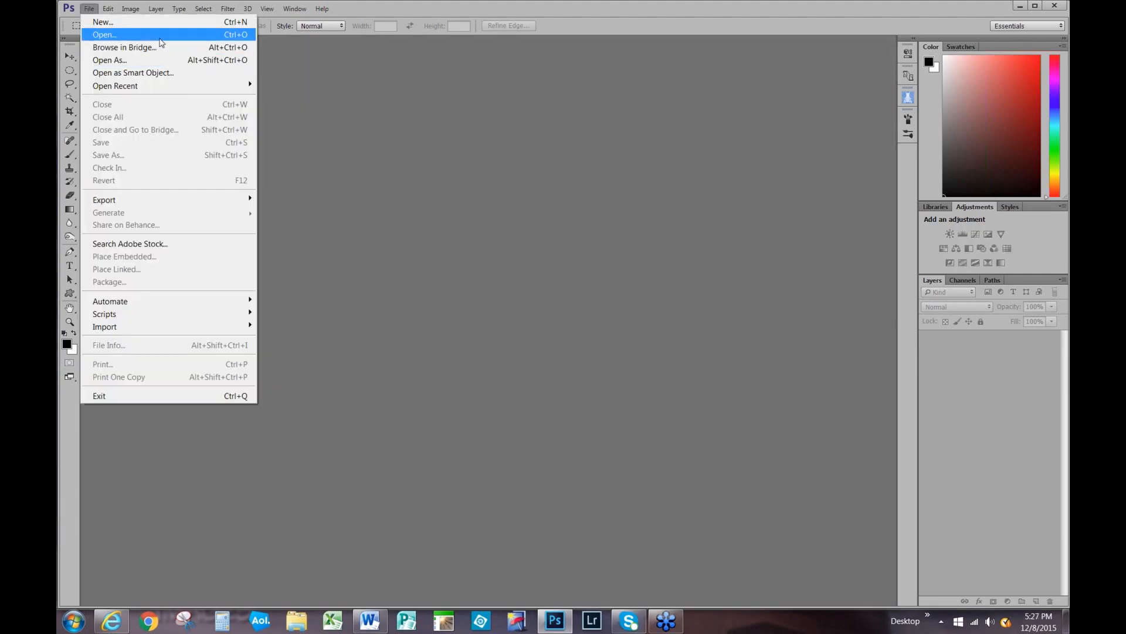
left_click(160, 36)
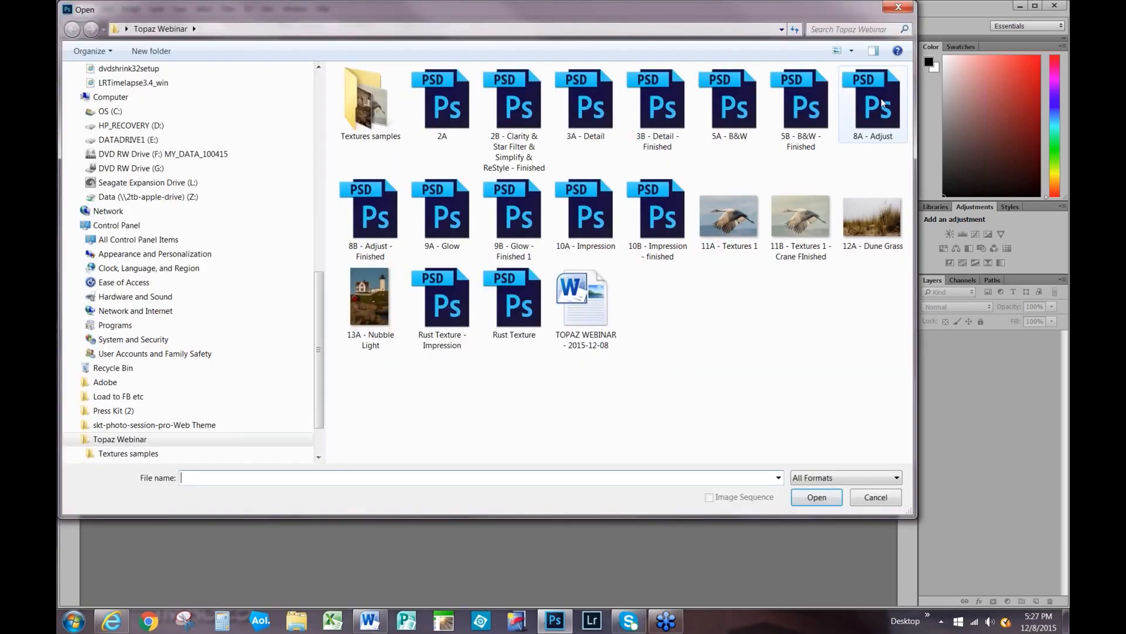
double_click(879, 111)
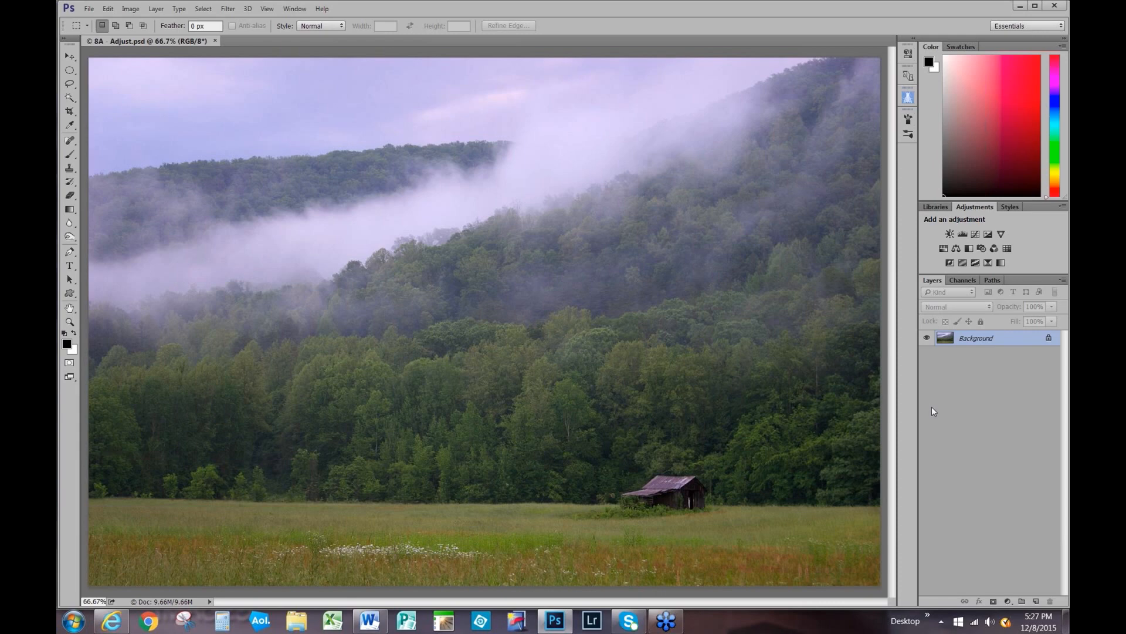
key("ctrl+j")
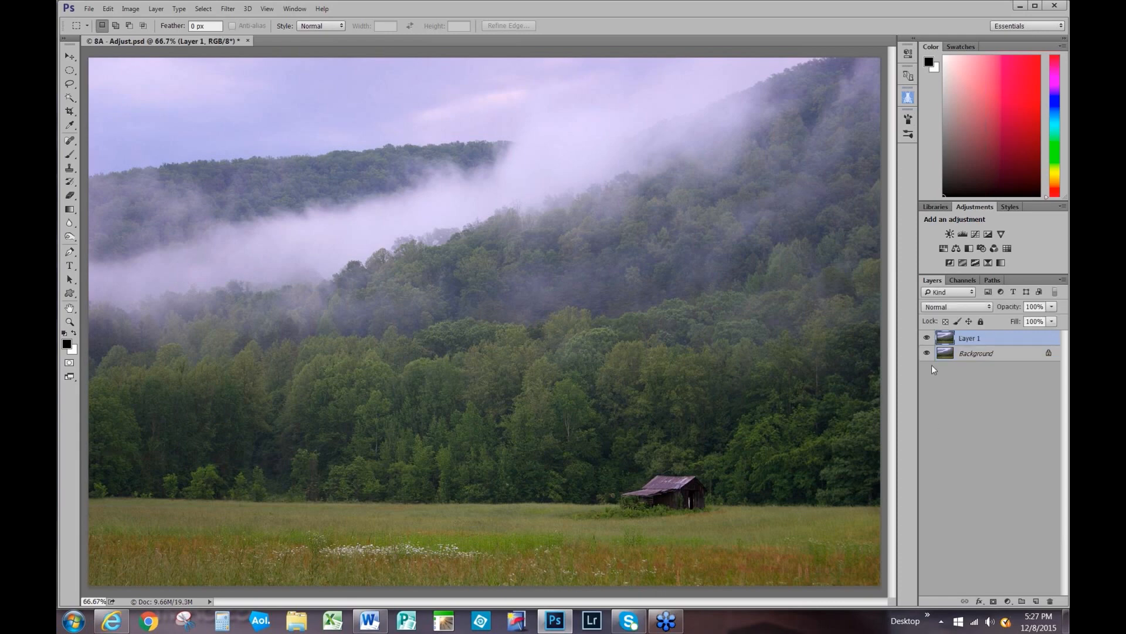
Start the Topaz Adjust 5 filter on the duplicated landscape layer and choose the Painting - Venice preset from the Stylized Collection.
left_click(230, 10)
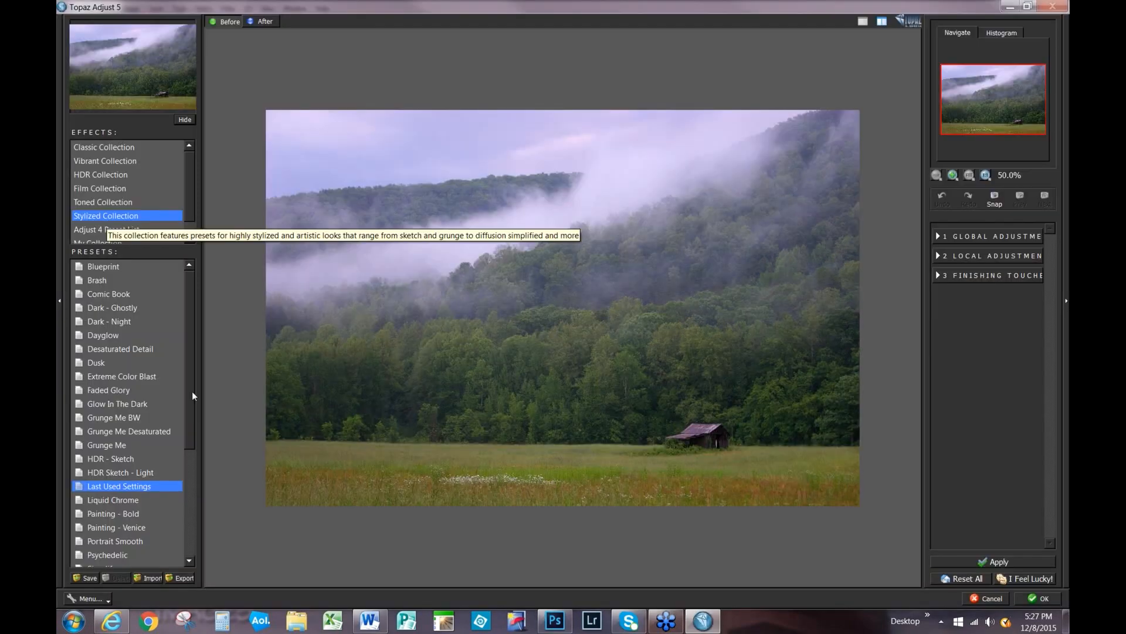
left_click_drag(192, 385, 194, 449)
left_click(124, 430)
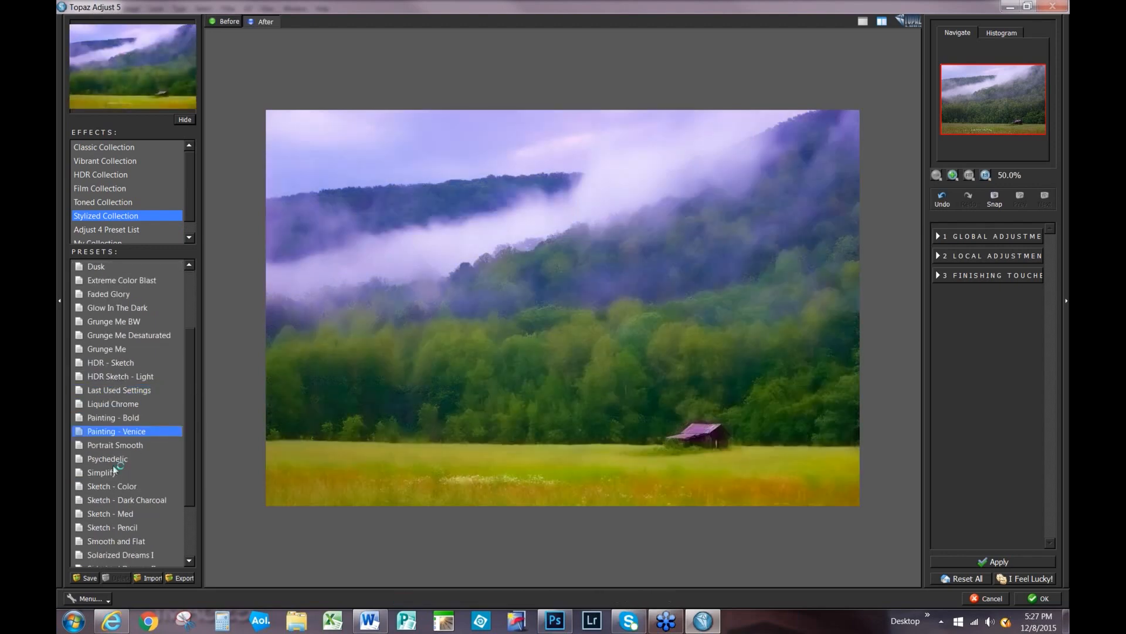
Reduce the Saturation to 0.72 in the global Color adjustments and apply the filter to the landscape layer.
left_click(937, 237)
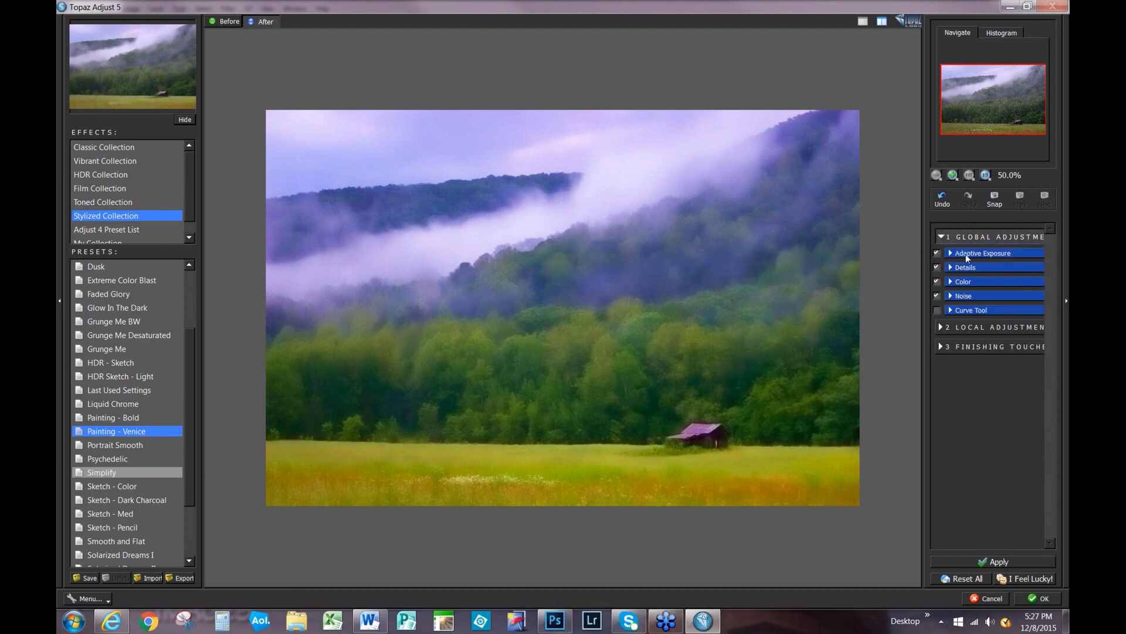
left_click(950, 281)
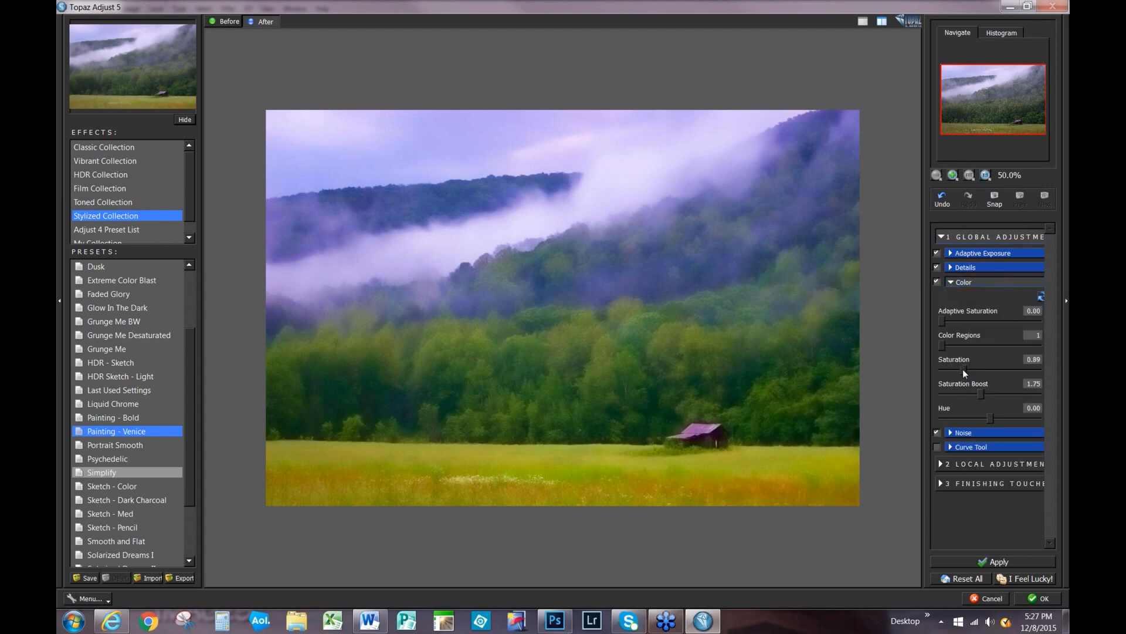
left_click_drag(962, 368, 959, 370)
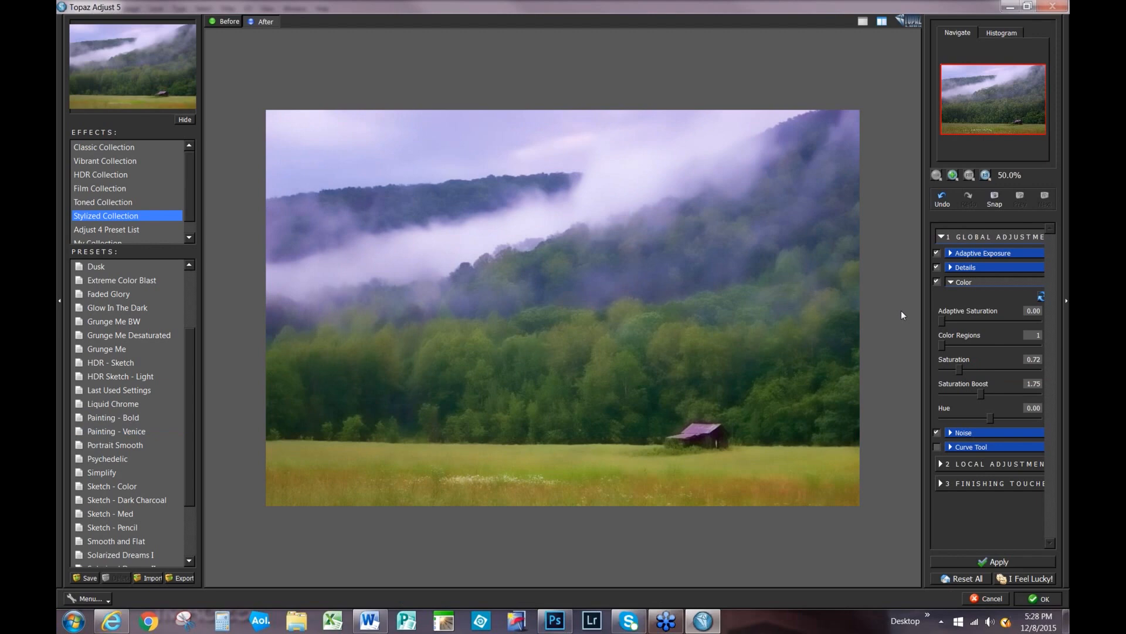
key("ctrl+0")
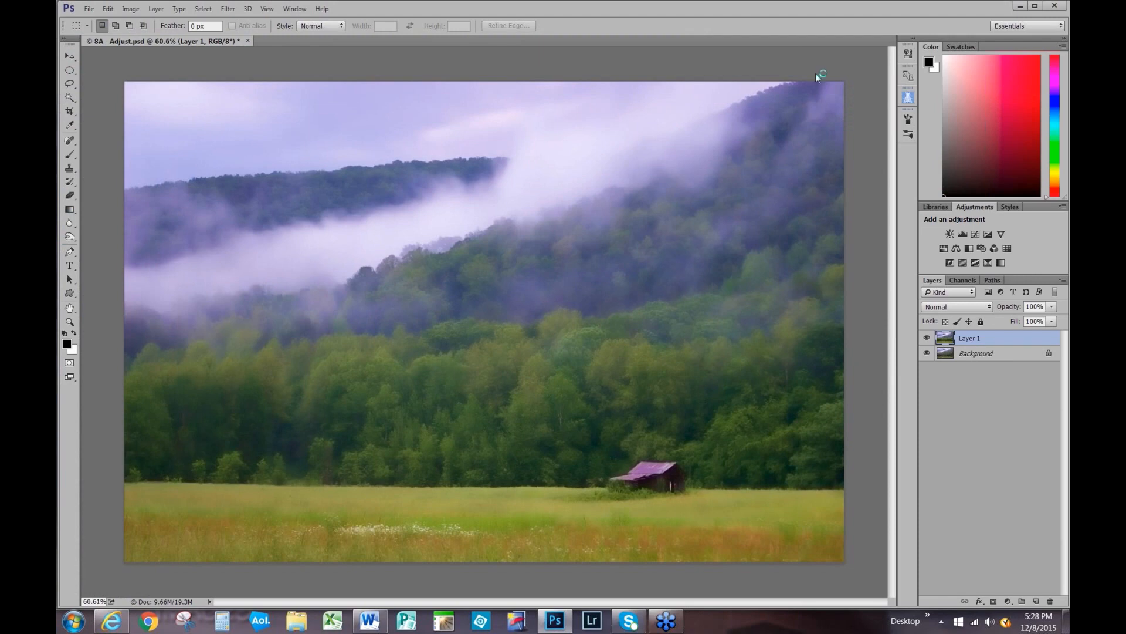
Close 8A - Adjust.psd without saving the changes.
left_click(91, 9)
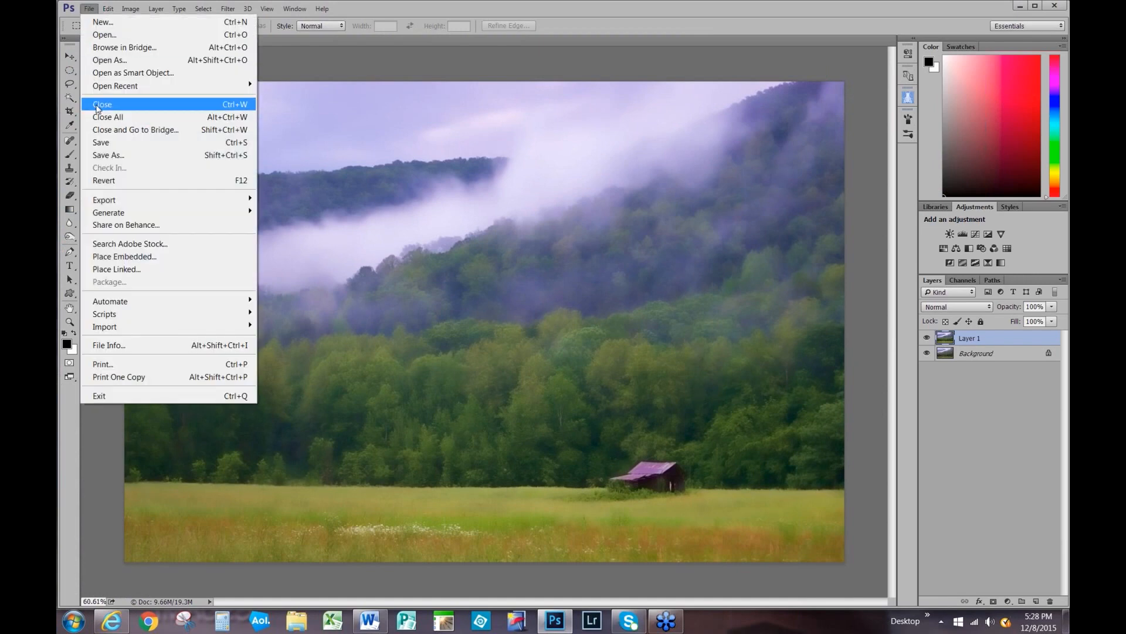
left_click(98, 108)
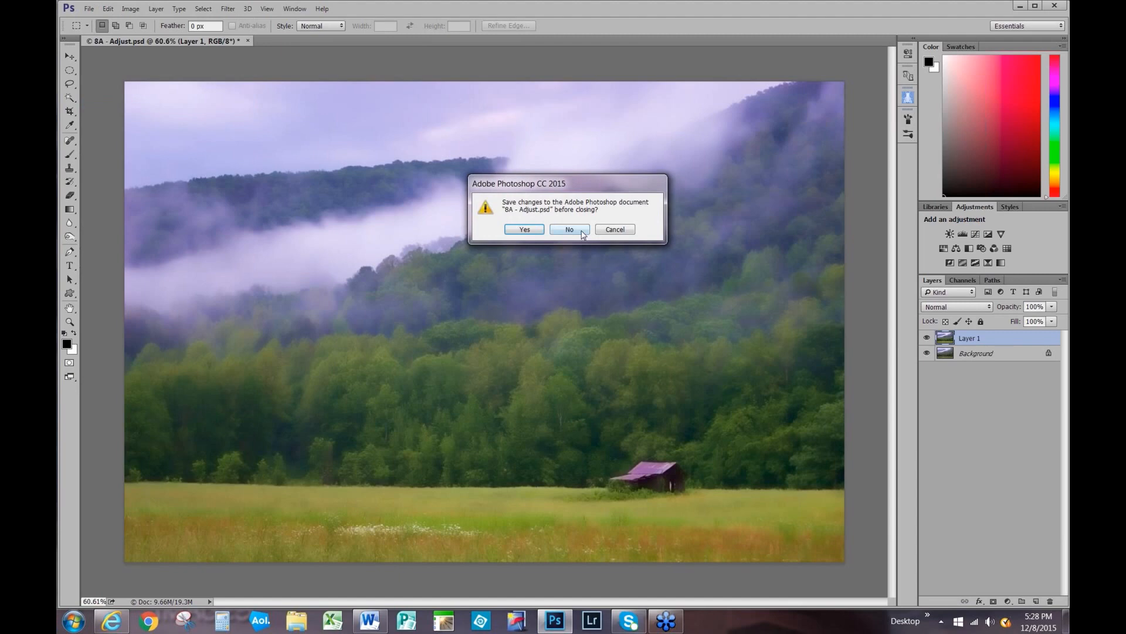
left_click(582, 232)
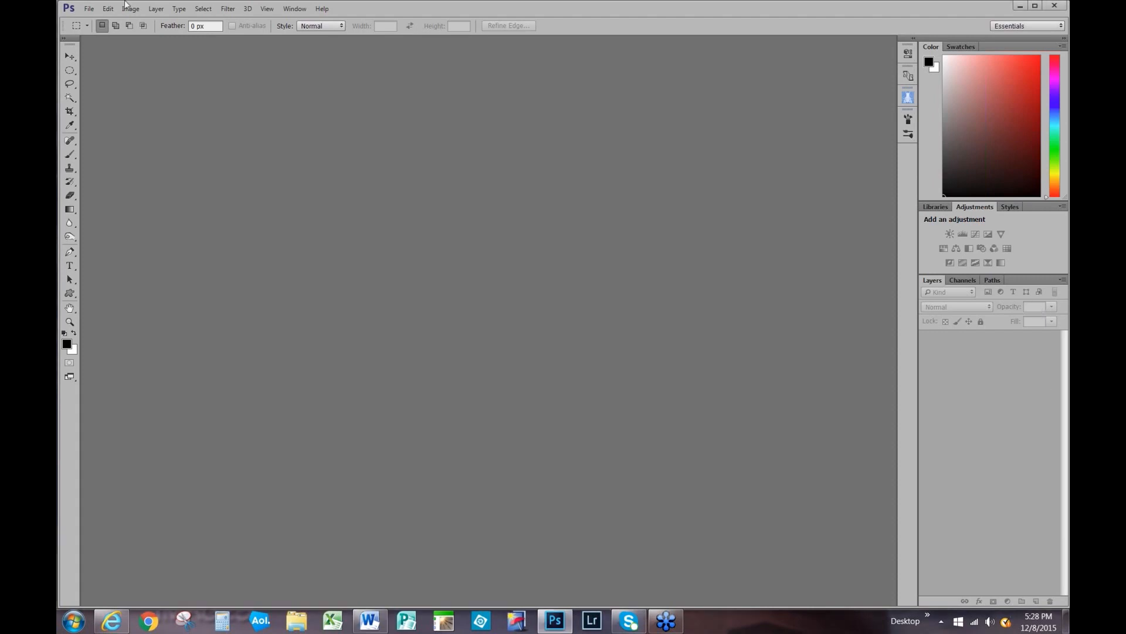
Open 9A - Glow.psd from the Topaz Webinar folder and duplicate its Background layer.
left_click(89, 9)
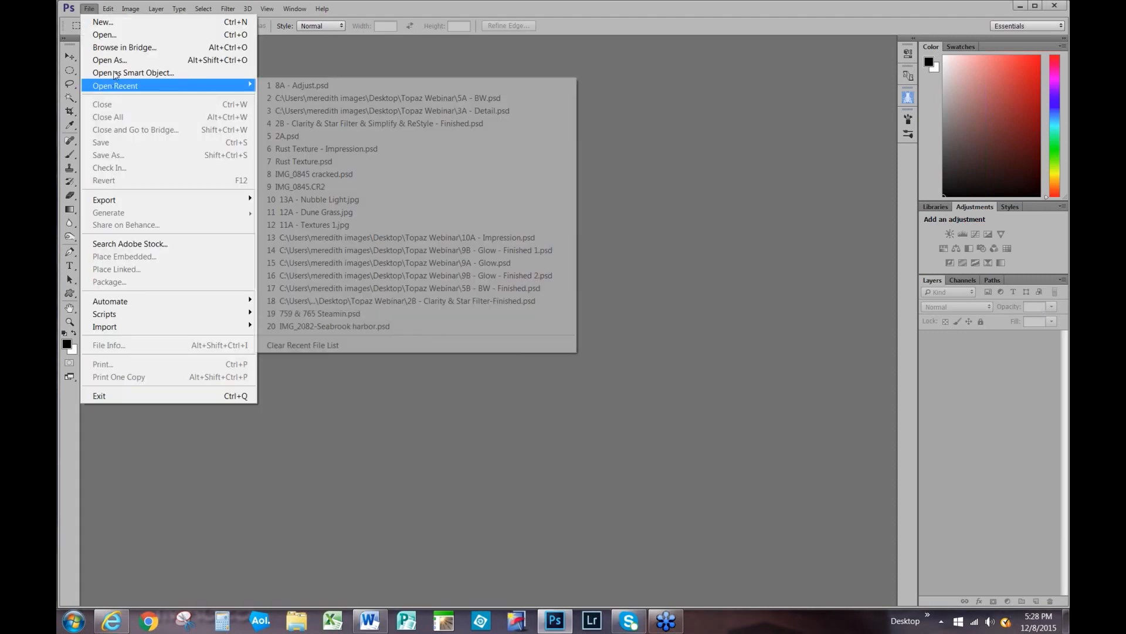
left_click(105, 34)
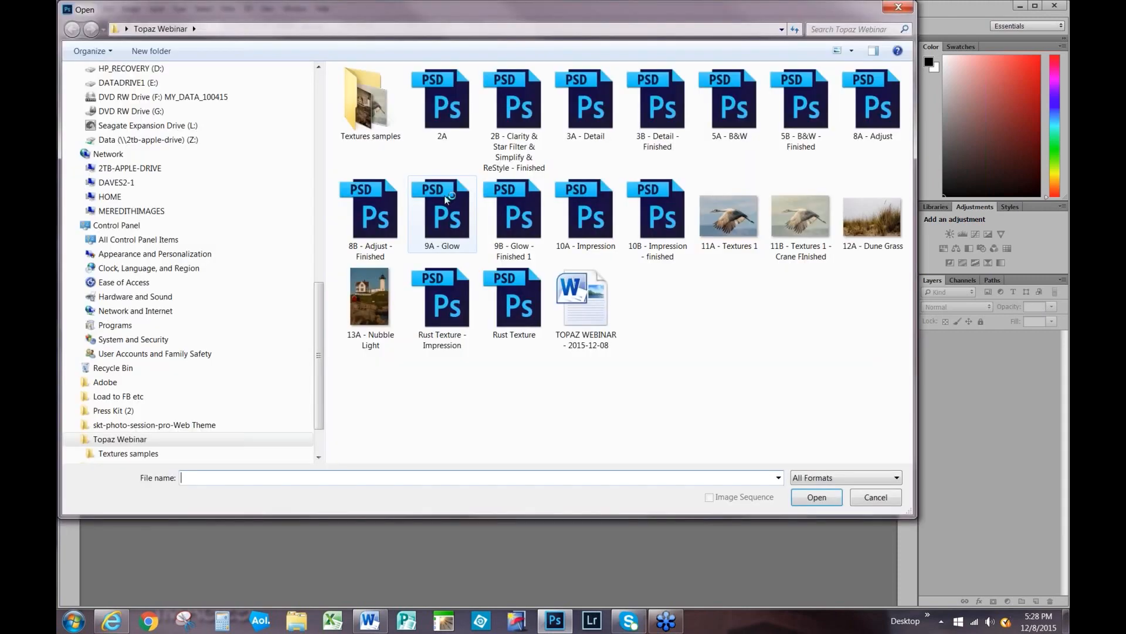
left_click(446, 200)
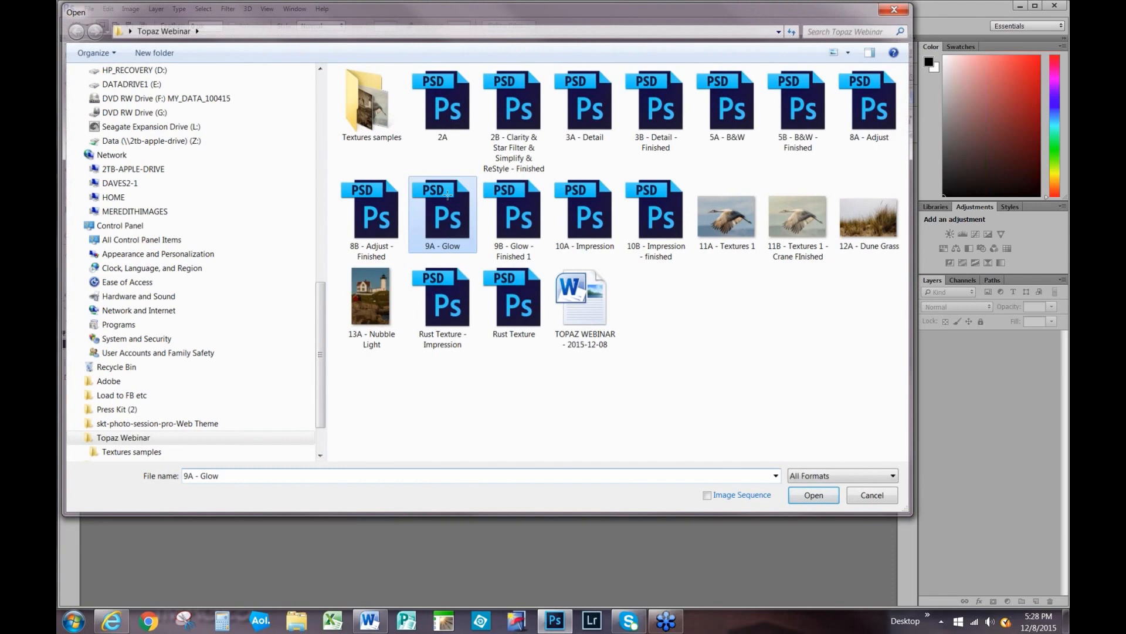
double_click(447, 194)
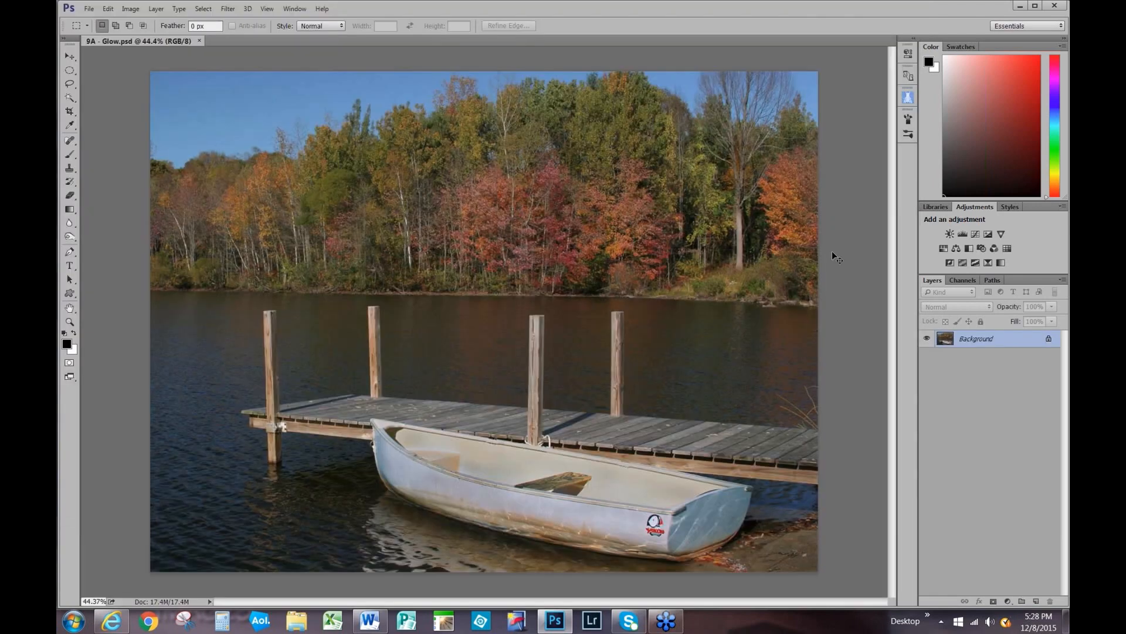
key("ctrl+j")
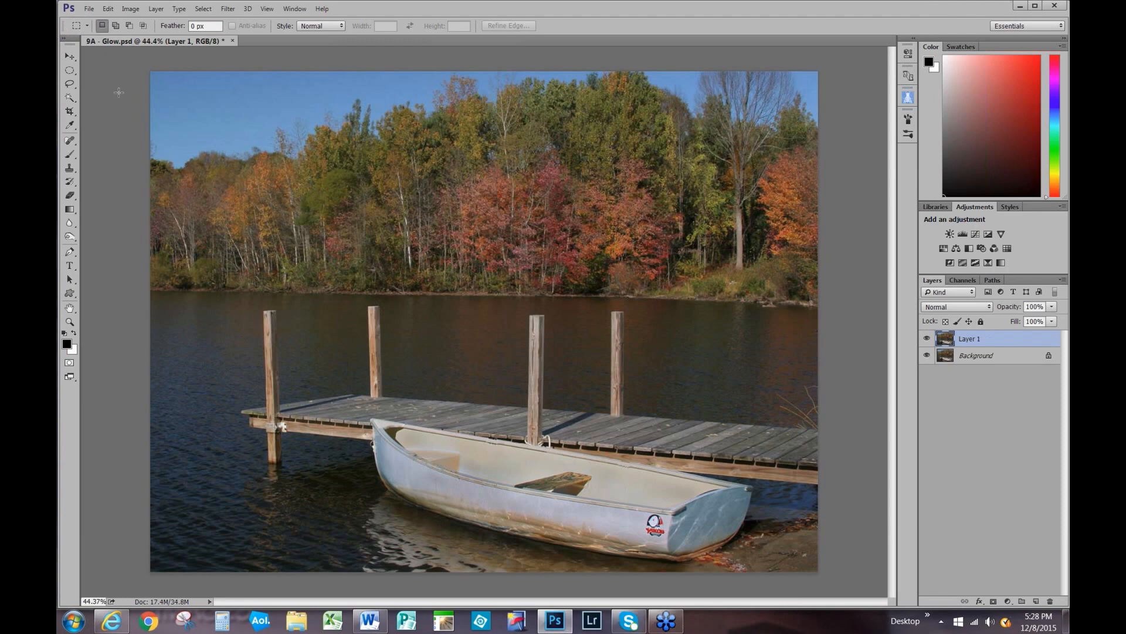
Start the Topaz Glow filter on the duplicated boat and dock layer and list the presets of All Effects.
left_click(230, 11)
mouse_move(328, 351)
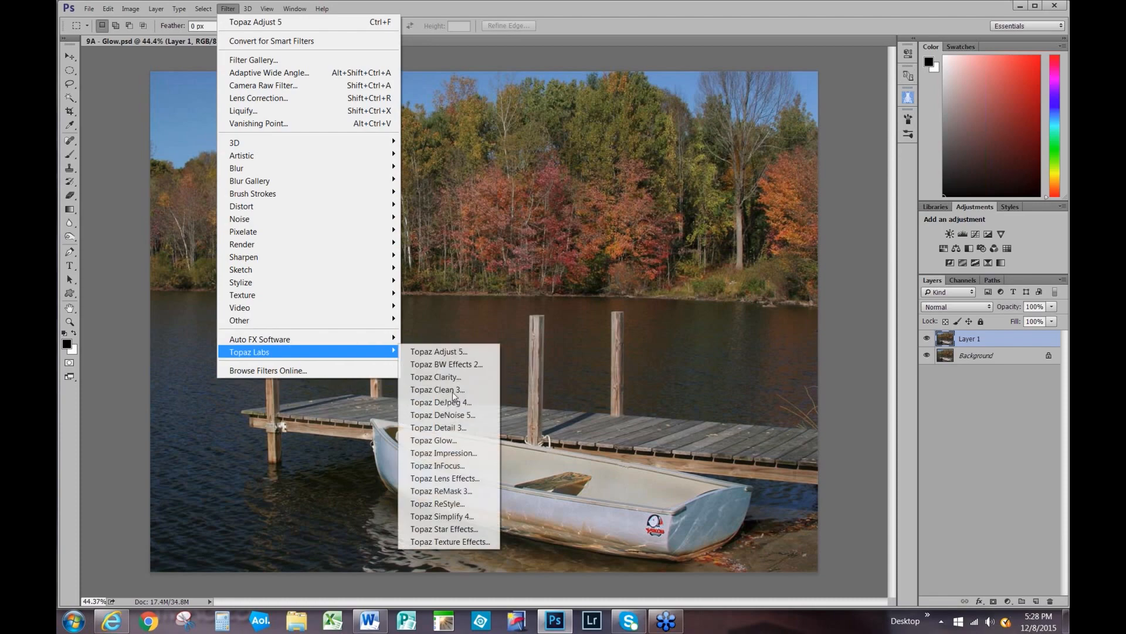
left_click(434, 440)
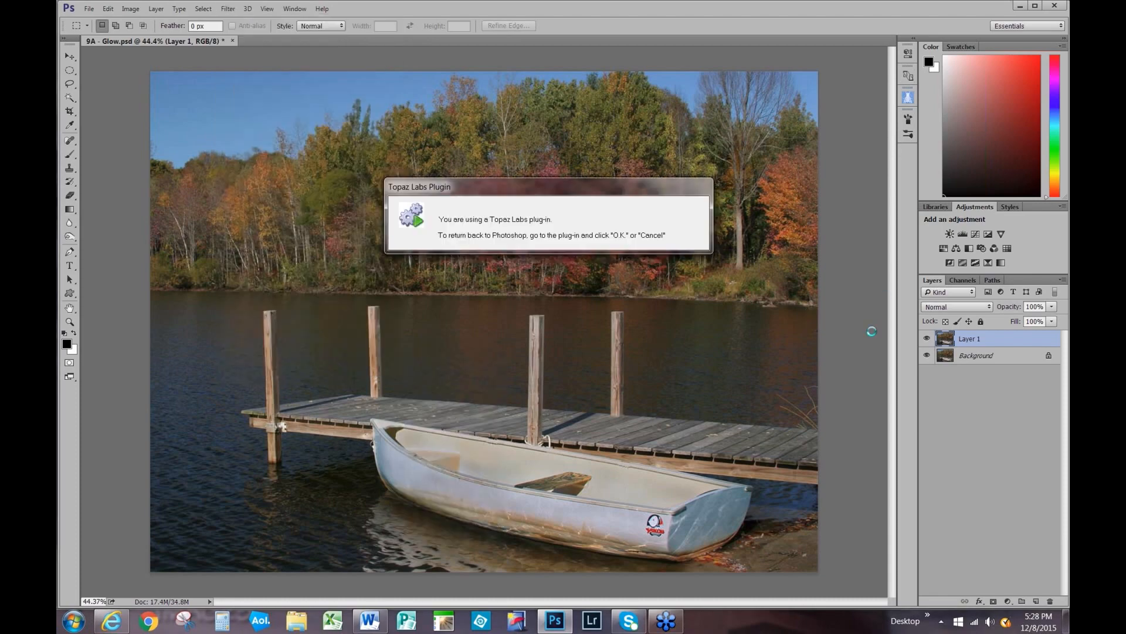
left_click(986, 38)
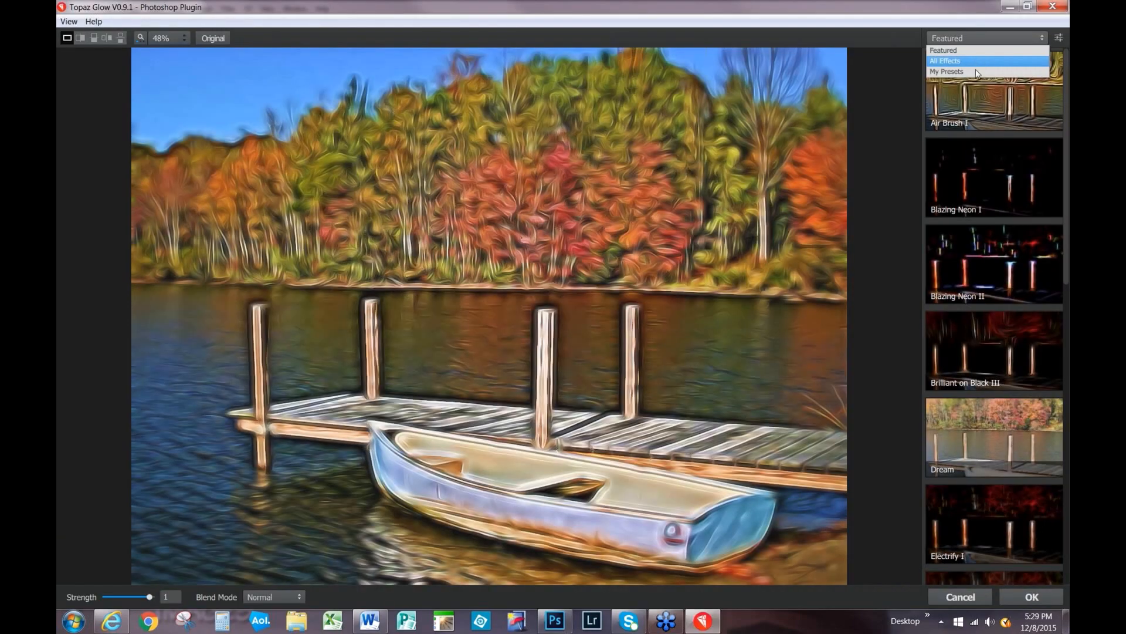
left_click(976, 64)
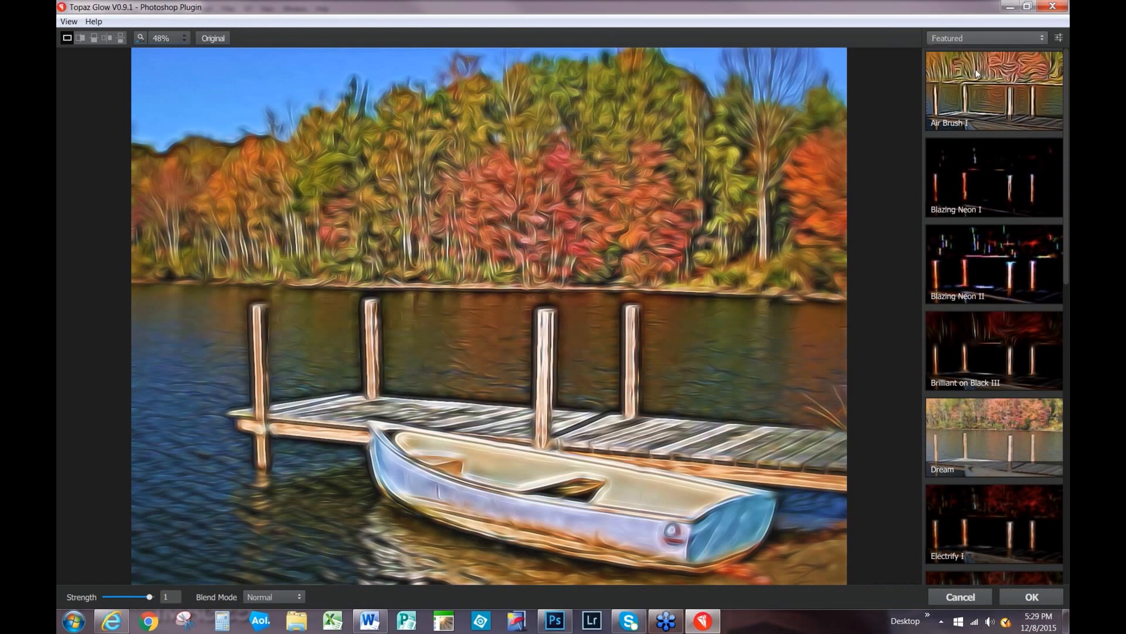
Choose the Fur and Feathers I preset and open its adjustment settings.
left_click(1066, 514)
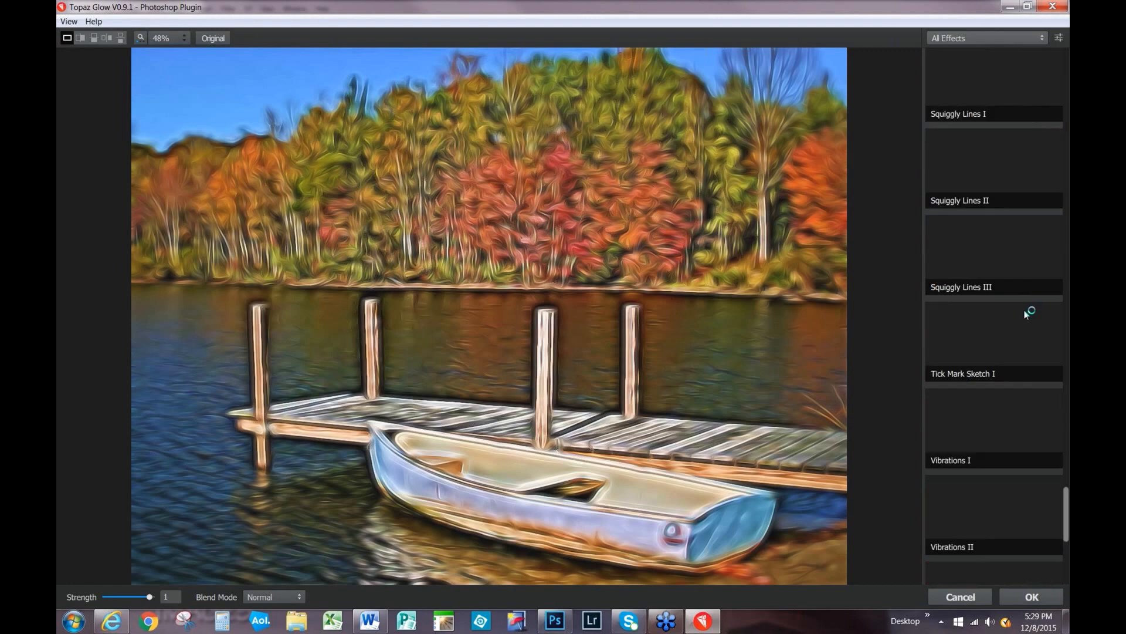
left_click_drag(1067, 498, 1066, 299)
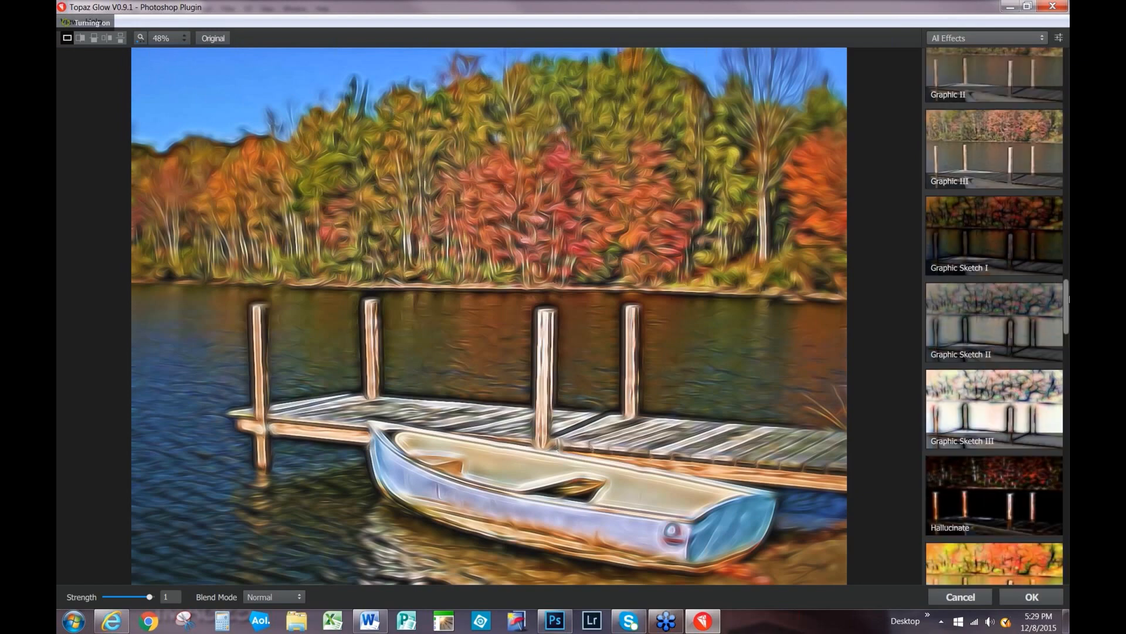
scroll(1068, 300, "up", 1)
scroll(1066, 303, "up", 1)
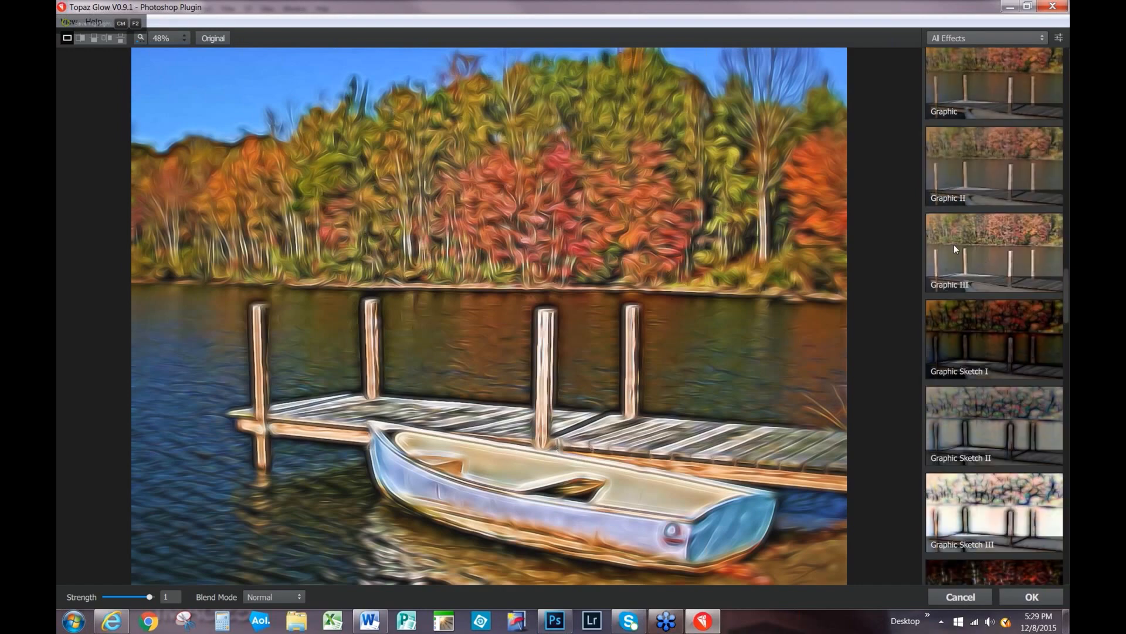
scroll(954, 248, "up", 5)
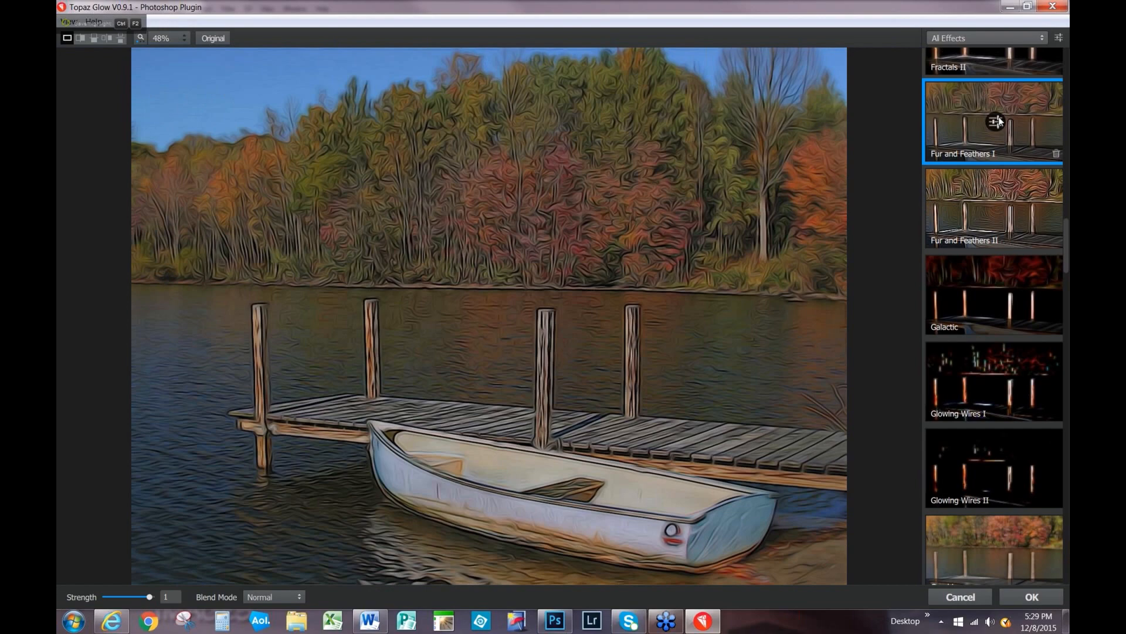
left_click(997, 122)
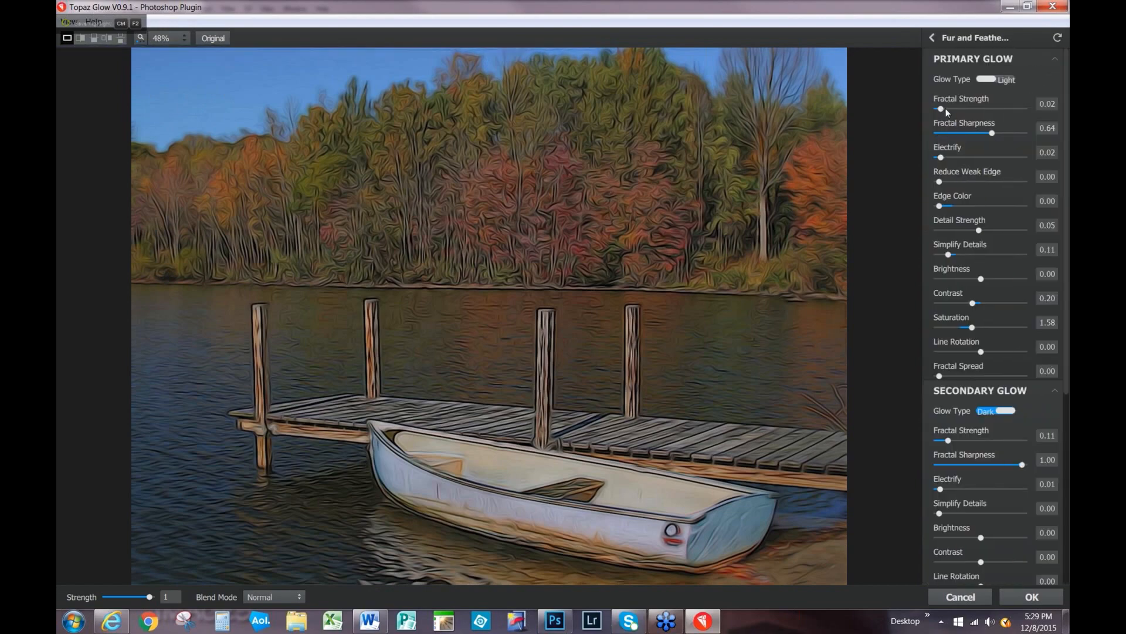
Set the Primary Glow's Fractal Strength to 0.09 and its Fractal Sharpness to 0.55.
left_click_drag(942, 109, 945, 109)
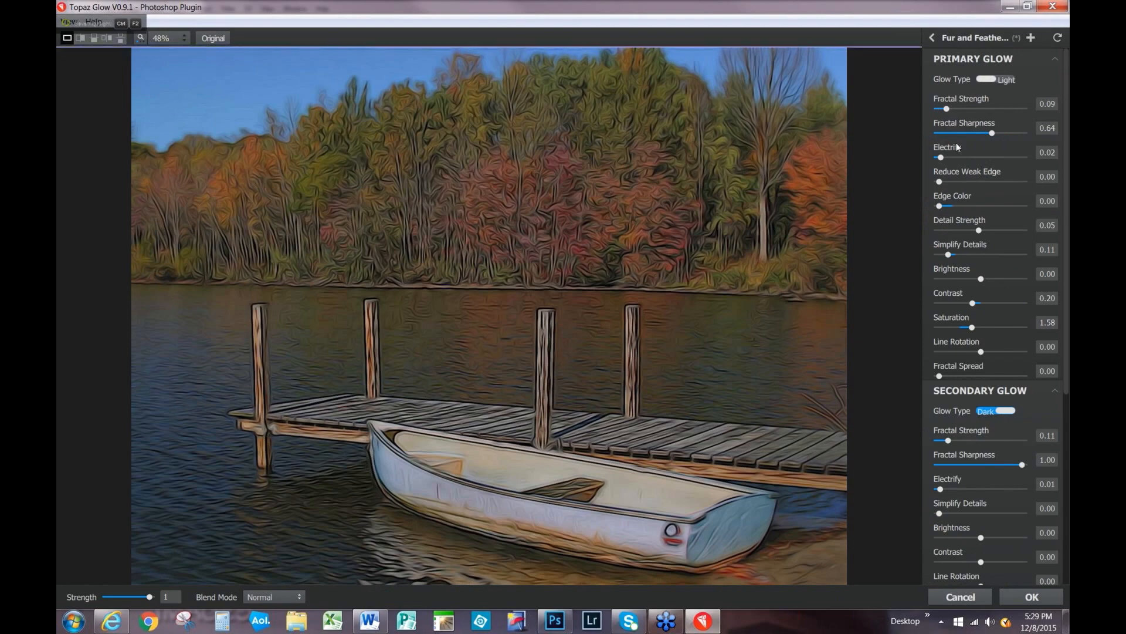
left_click_drag(991, 133, 986, 133)
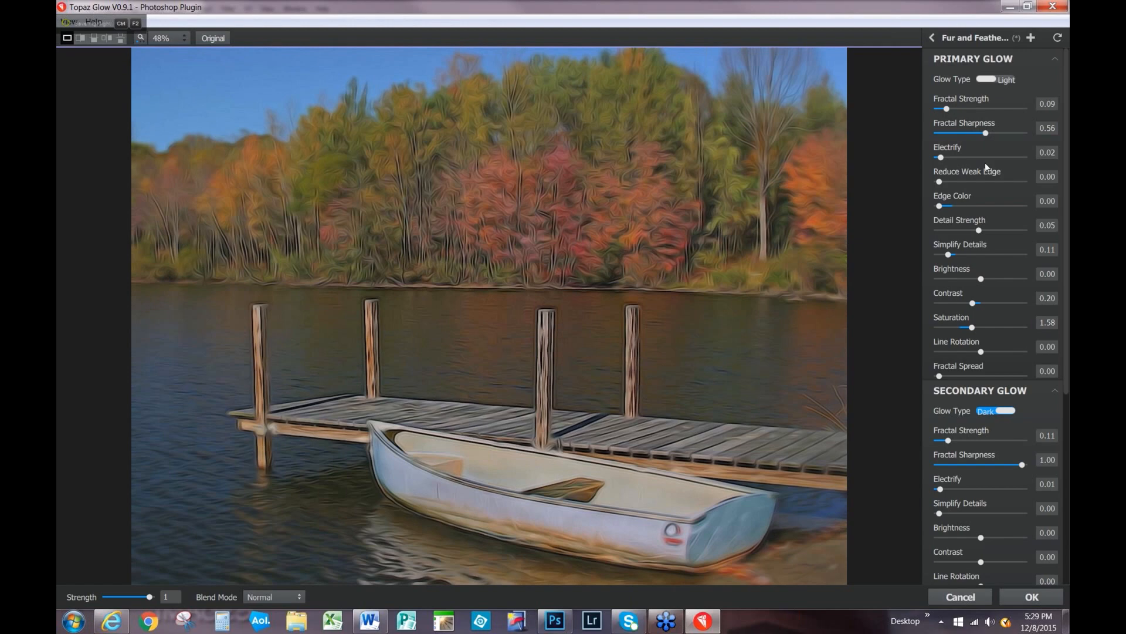
left_click_drag(986, 163, 984, 163)
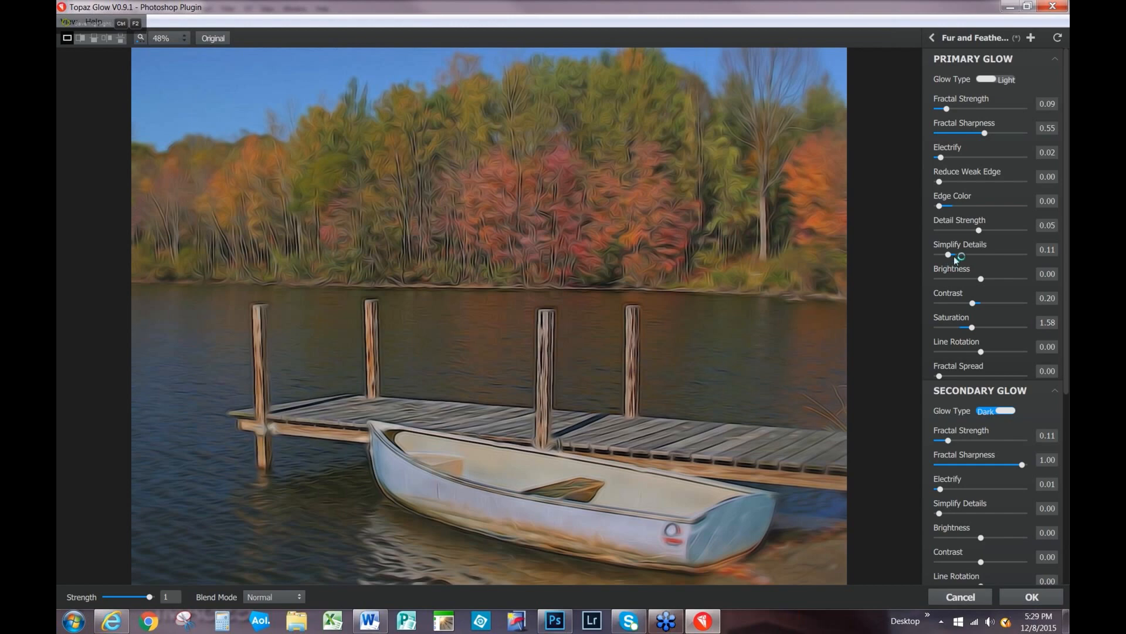
Set the Primary Glow's Brightness to 0.06, Saturation to 1.77 and Line Rotation to 0.31, and apply the filter to the layer.
left_click_drag(984, 280, 986, 283)
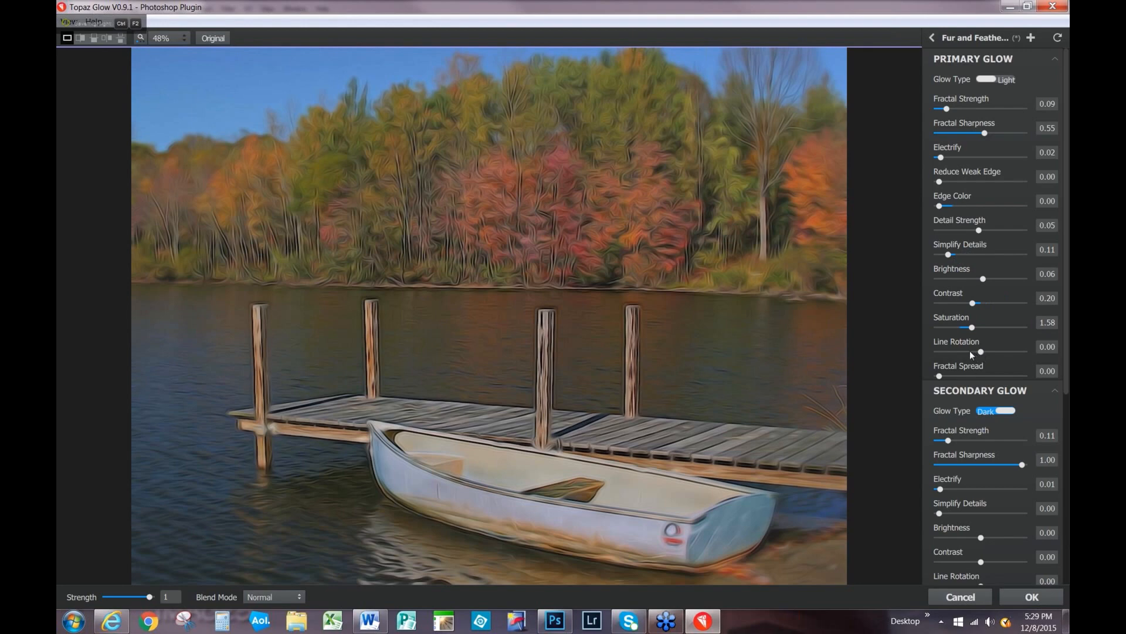
left_click_drag(970, 351, 981, 347)
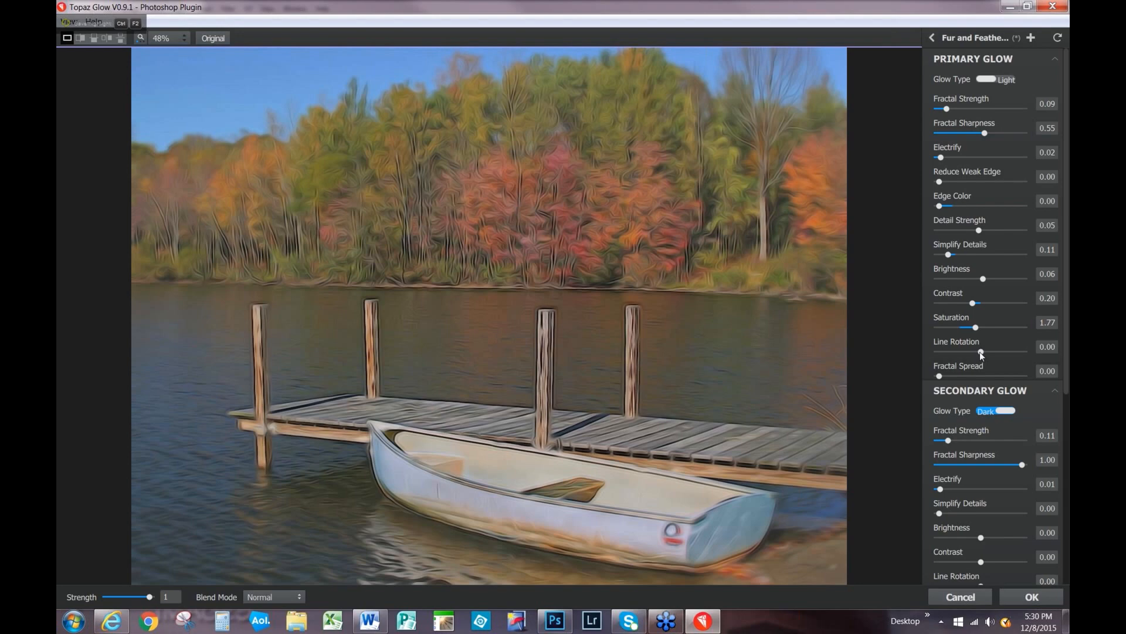
left_click_drag(980, 351, 994, 351)
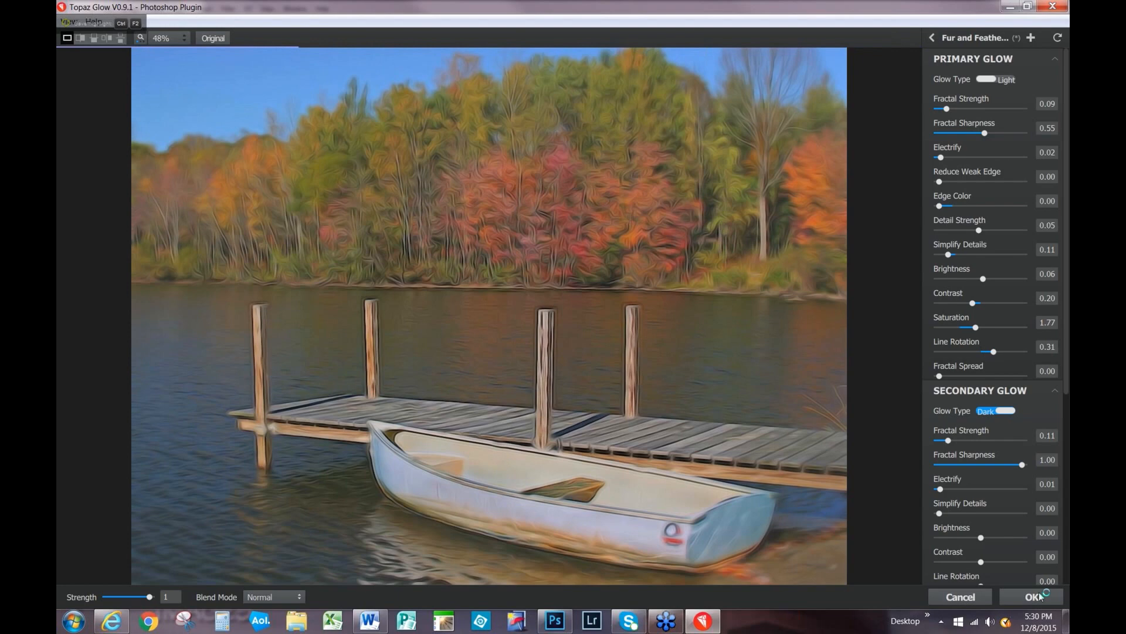
left_click(1034, 596)
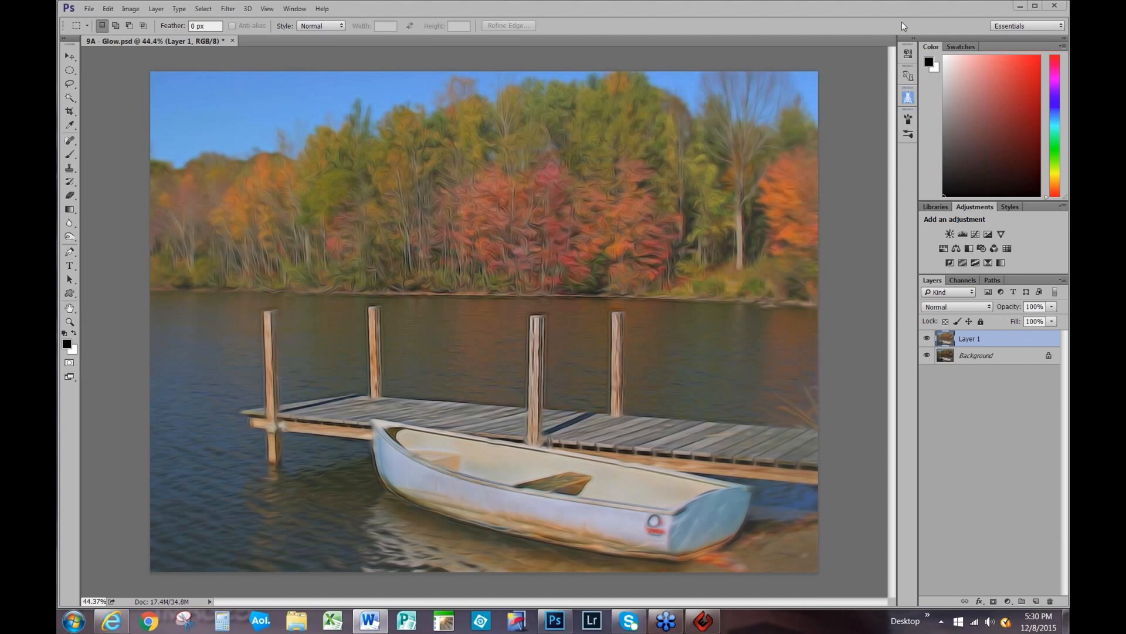
Close 9A - Glow.psd without saving the changes.
left_click(90, 10)
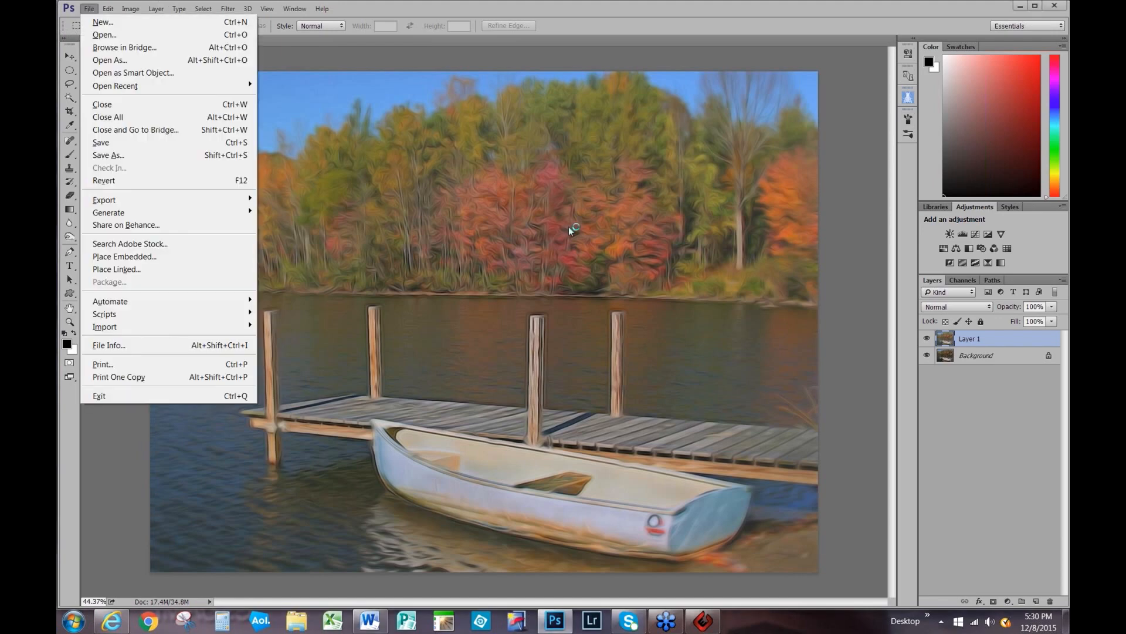
left_click(111, 103)
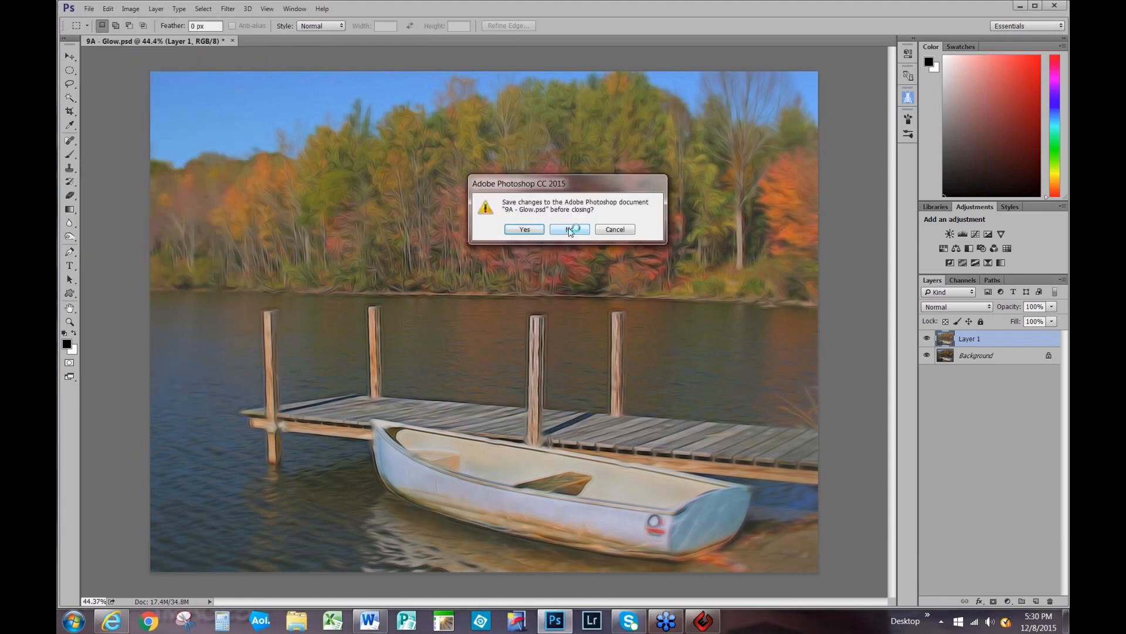
left_click(569, 229)
Open 10A - Impression.psd and duplicate its Background layer.
left_click(89, 8)
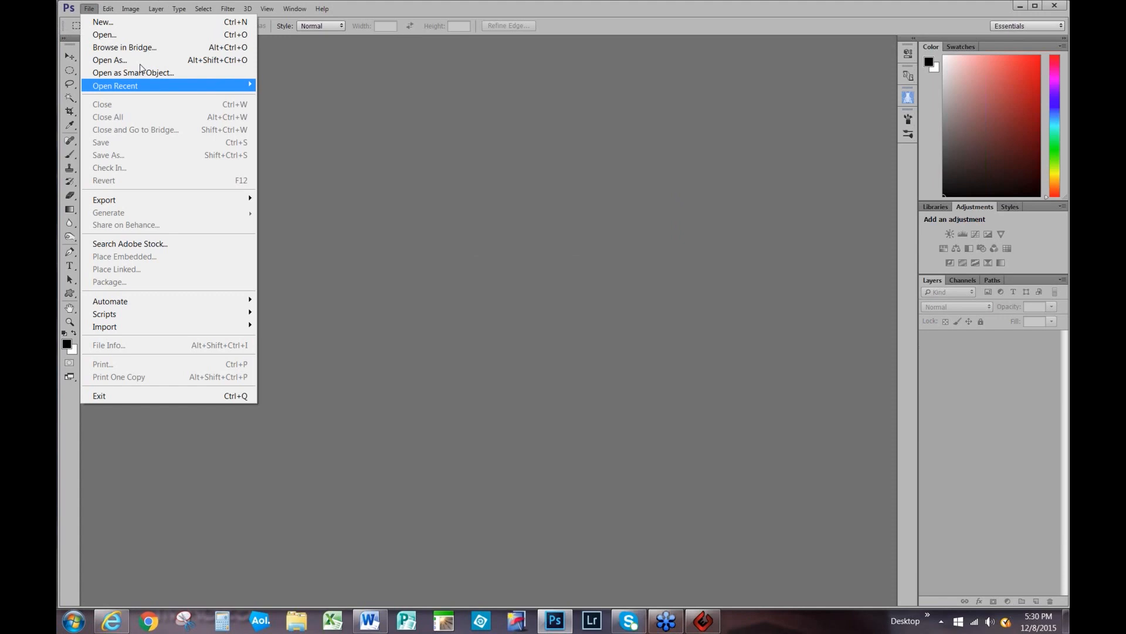
left_click(140, 34)
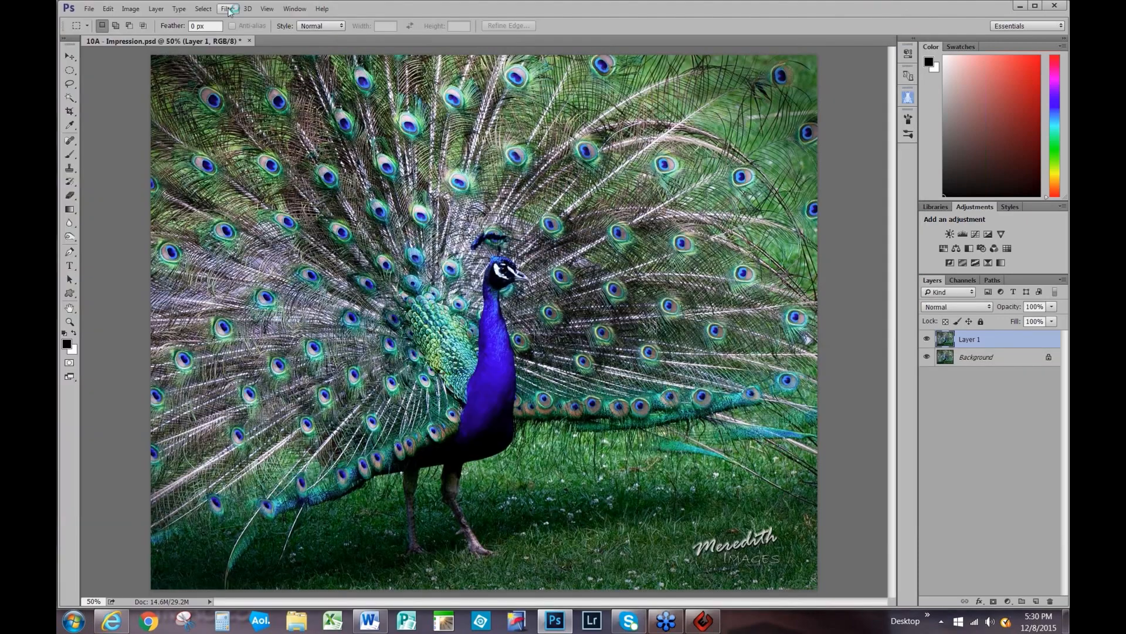
Start the Topaz Impression filter on the duplicated peacock layer and open the settings of the Monet II preset from the Impressionistic collection.
left_click(228, 9)
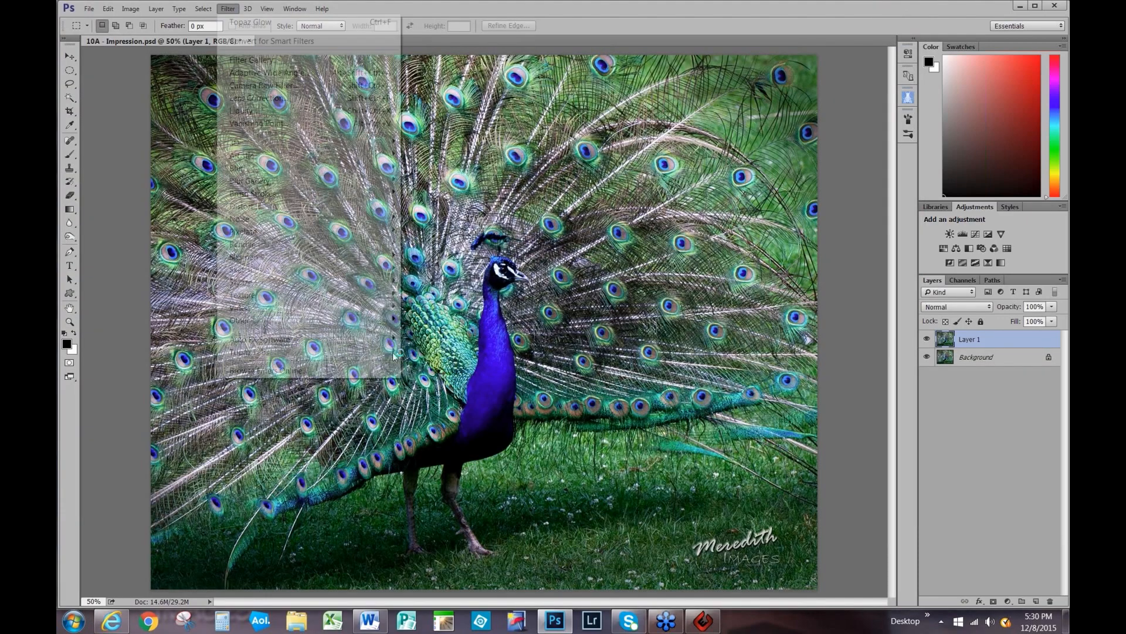
mouse_move(393, 351)
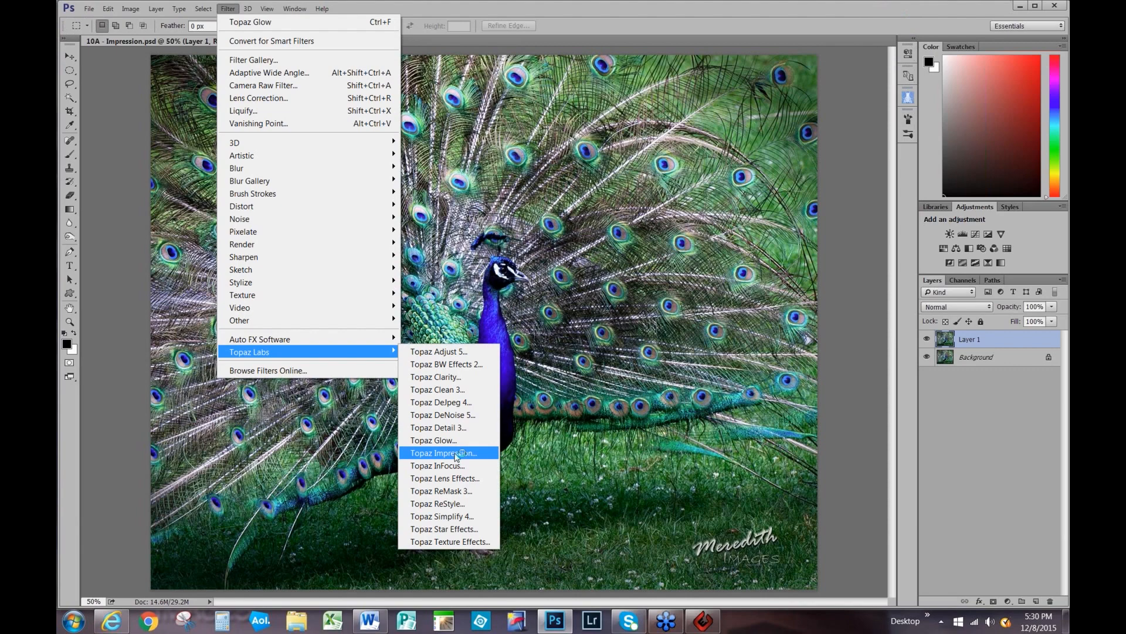
left_click(456, 453)
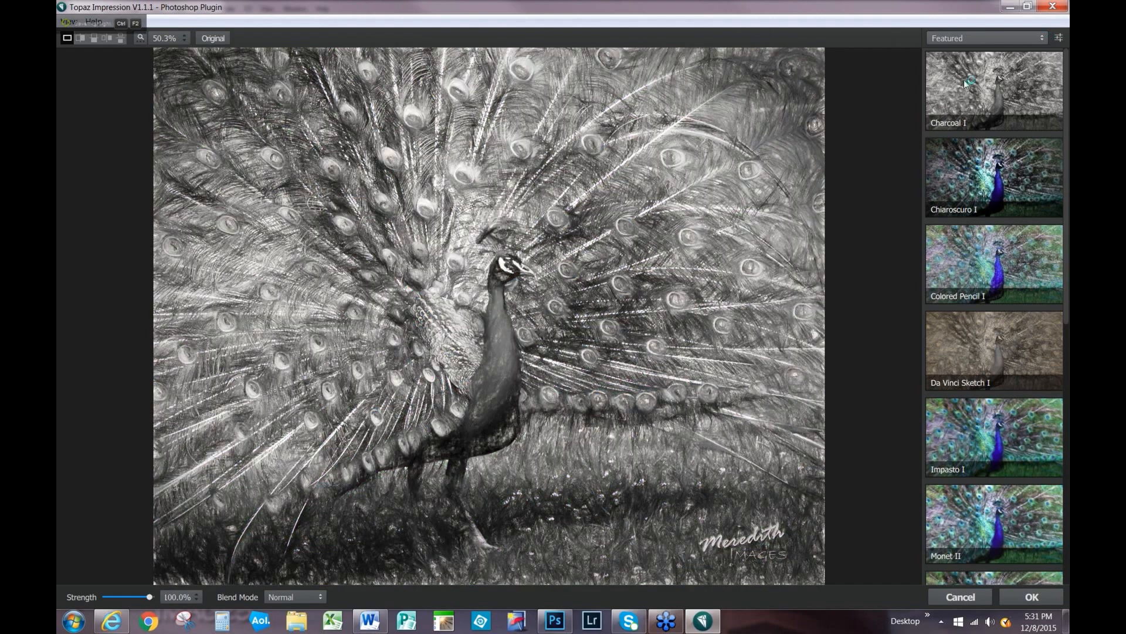
left_click(1044, 38)
left_click(964, 80)
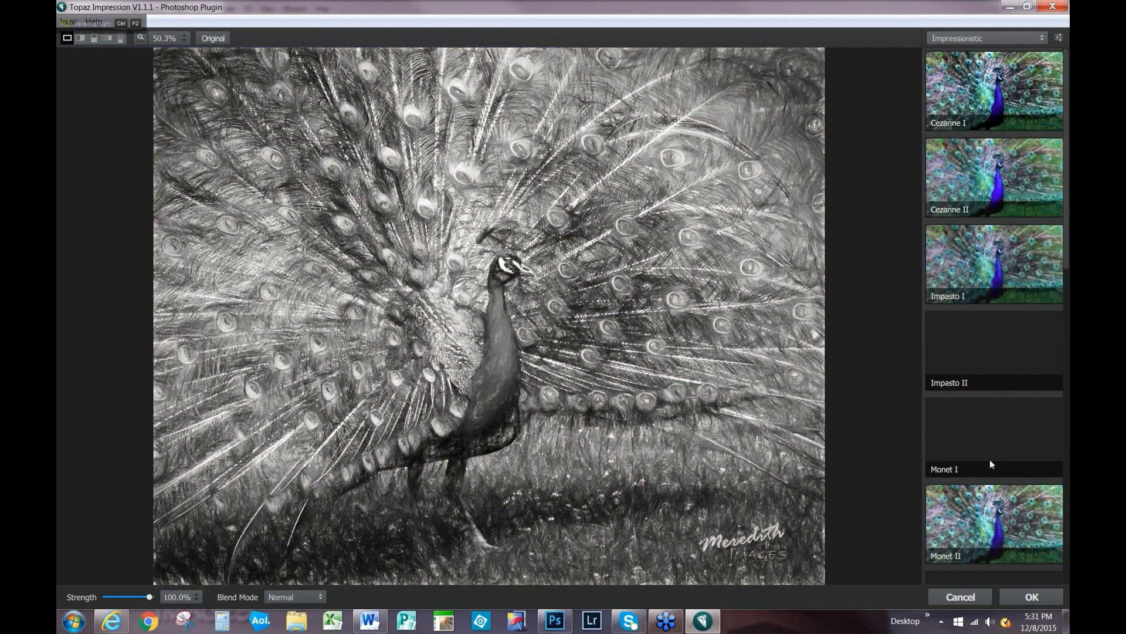
left_click(957, 512)
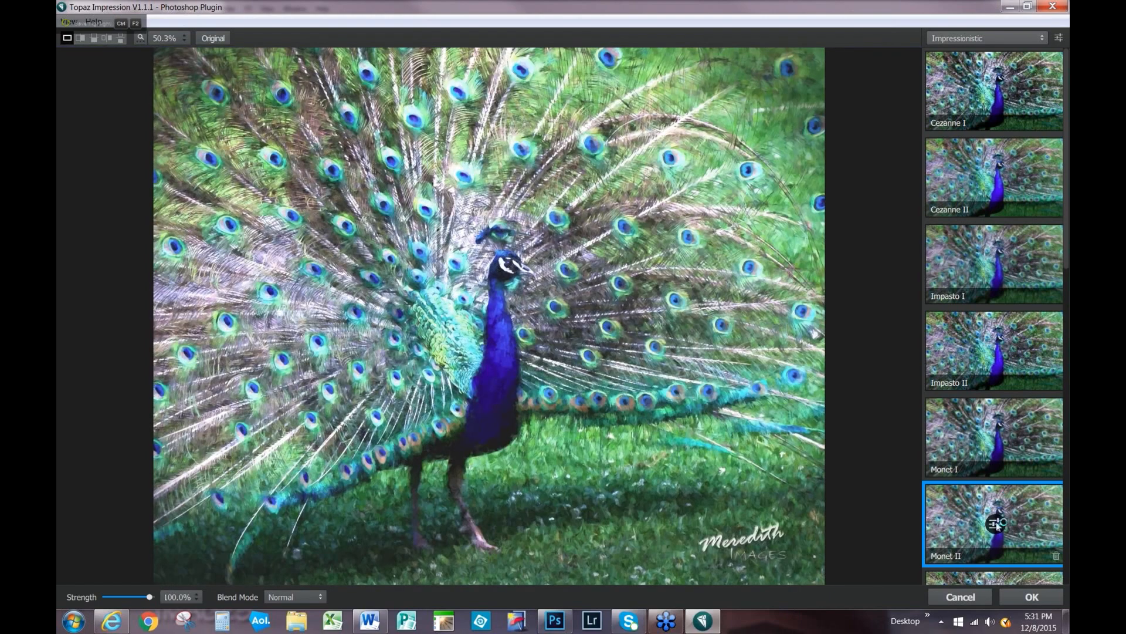
left_click(994, 523)
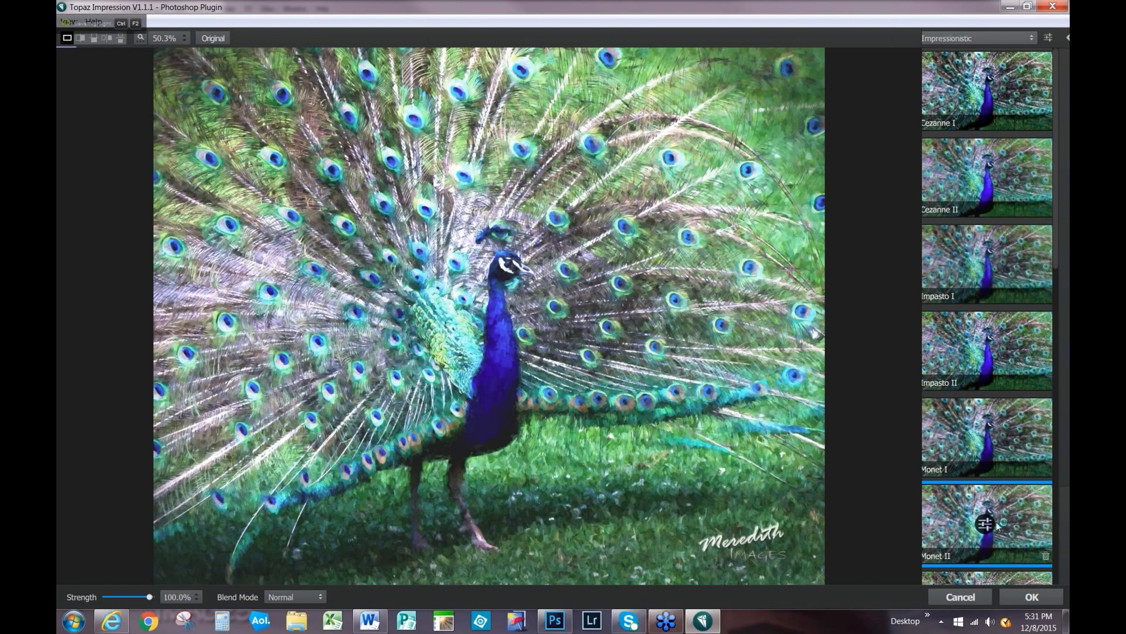
Set the Monet II preset's Brush Size to 0.69, Overall Saturation to 0.38 and Overall Lightness to -0.18, and apply the filter to the layer.
left_click_drag(990, 159, 996, 160)
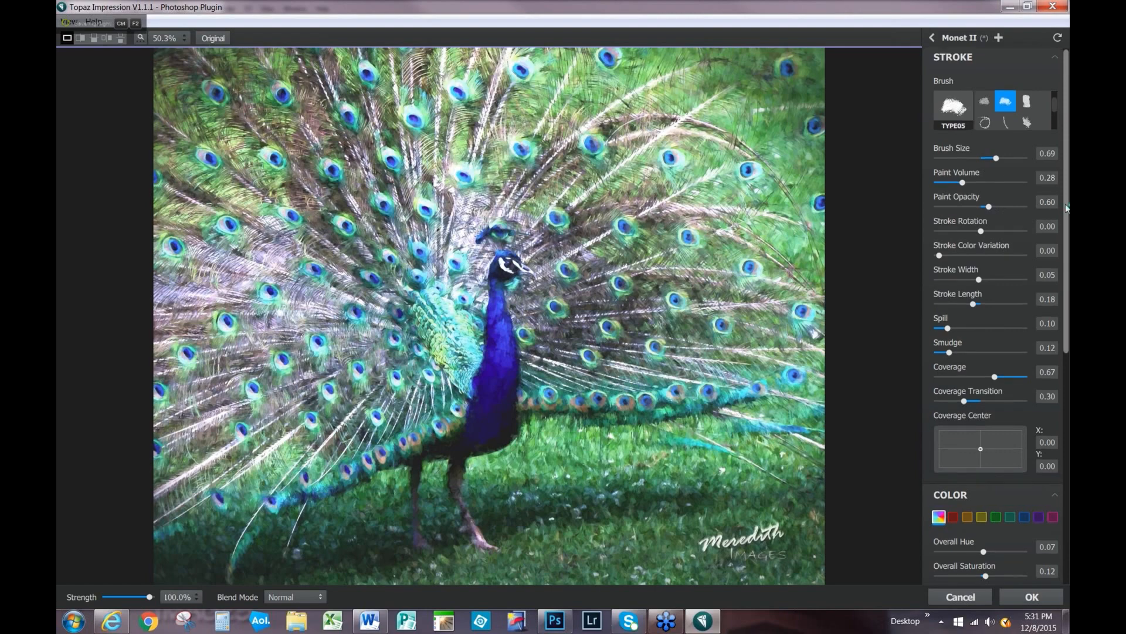
left_click_drag(1068, 210, 1068, 397)
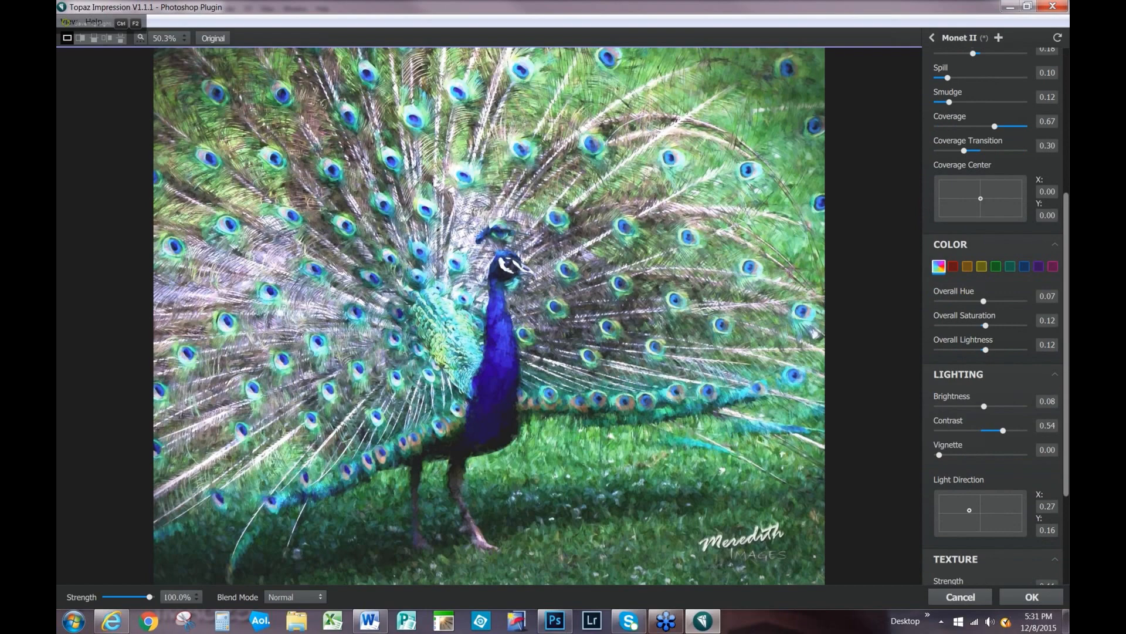
scroll(963, 328, "up", 4)
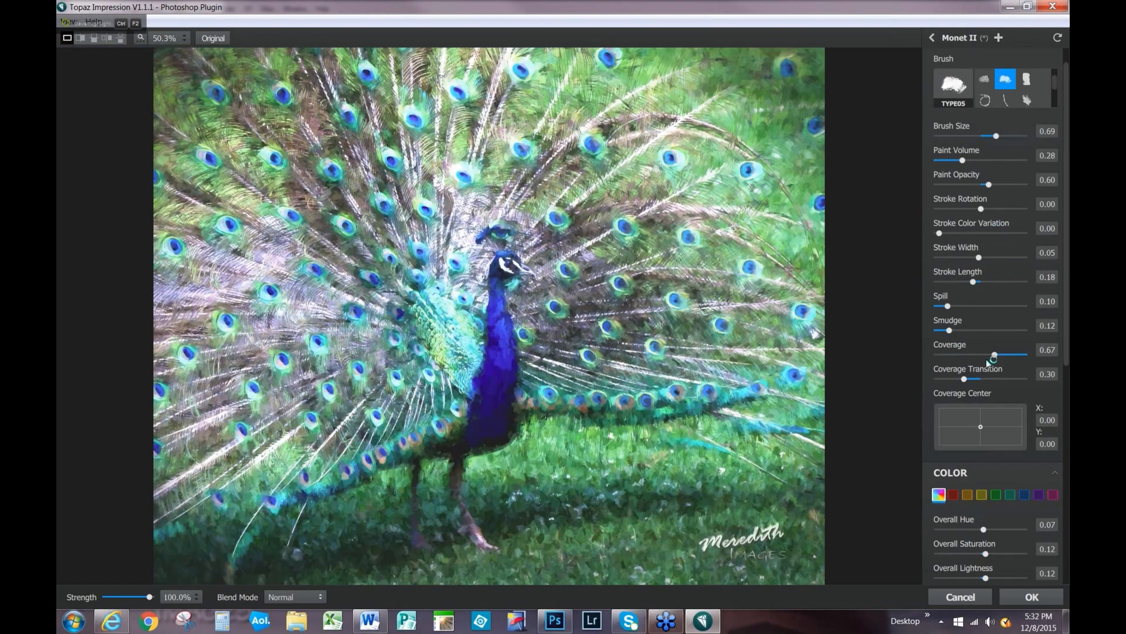
scroll(982, 553, "down", 1)
scroll(986, 551, "down", 1)
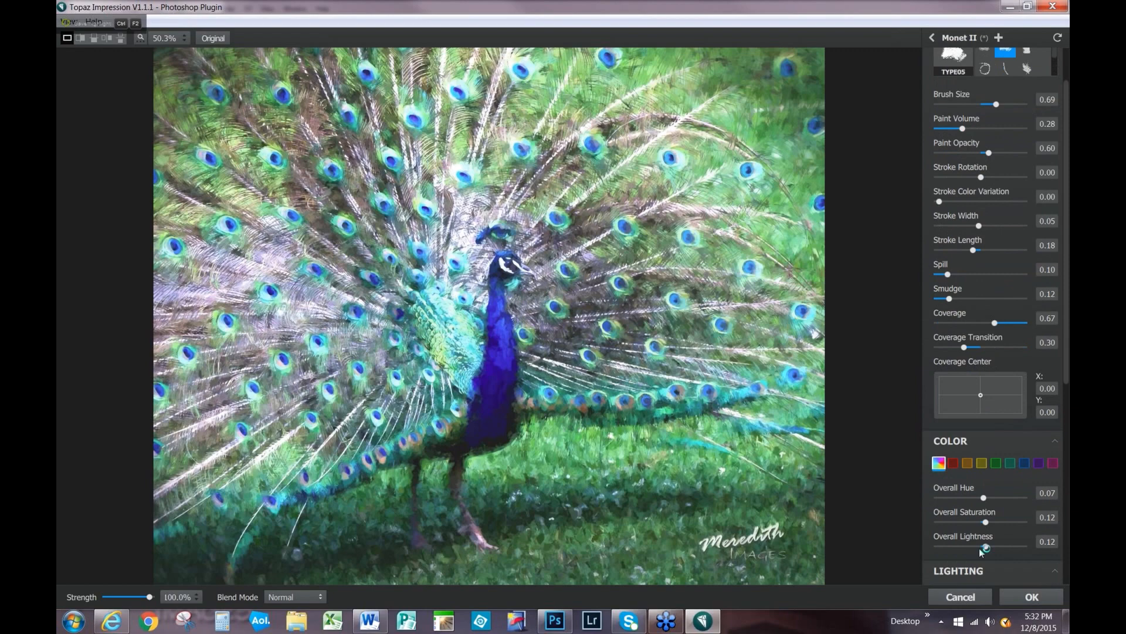
scroll(982, 551, "down", 1)
left_click_drag(986, 502, 996, 501)
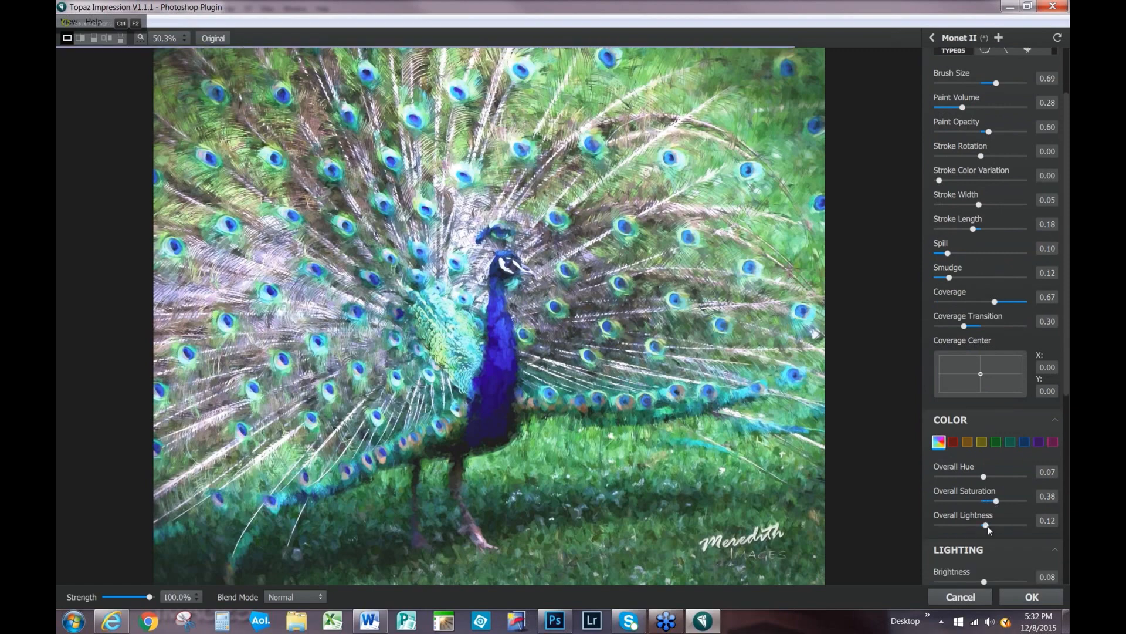
left_click_drag(987, 527, 975, 527)
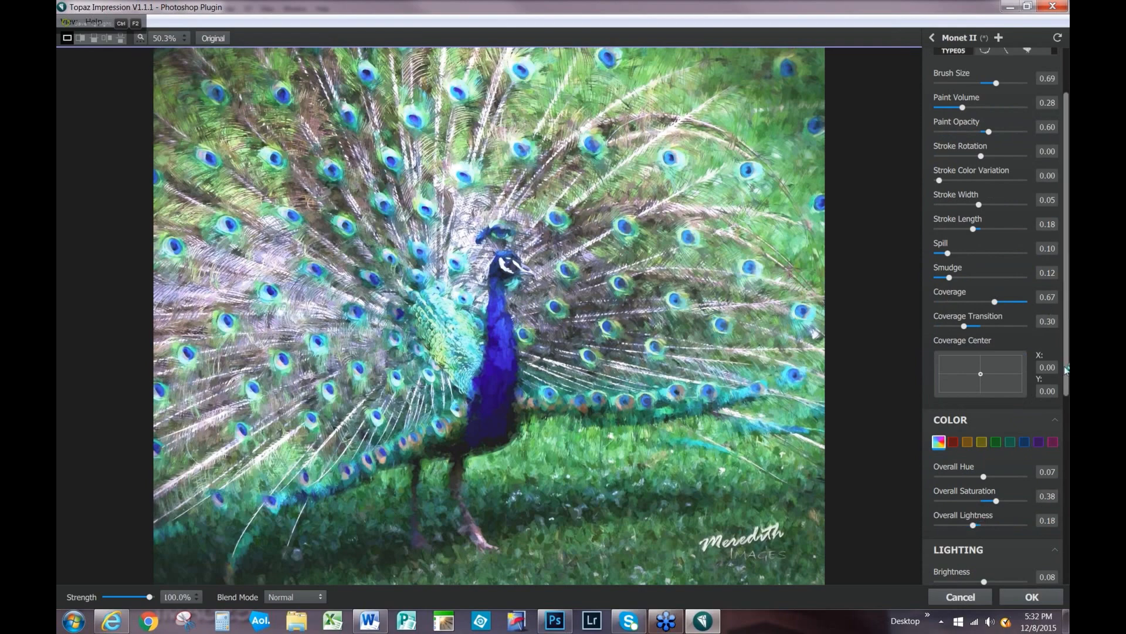
scroll(1066, 369, "down", 4)
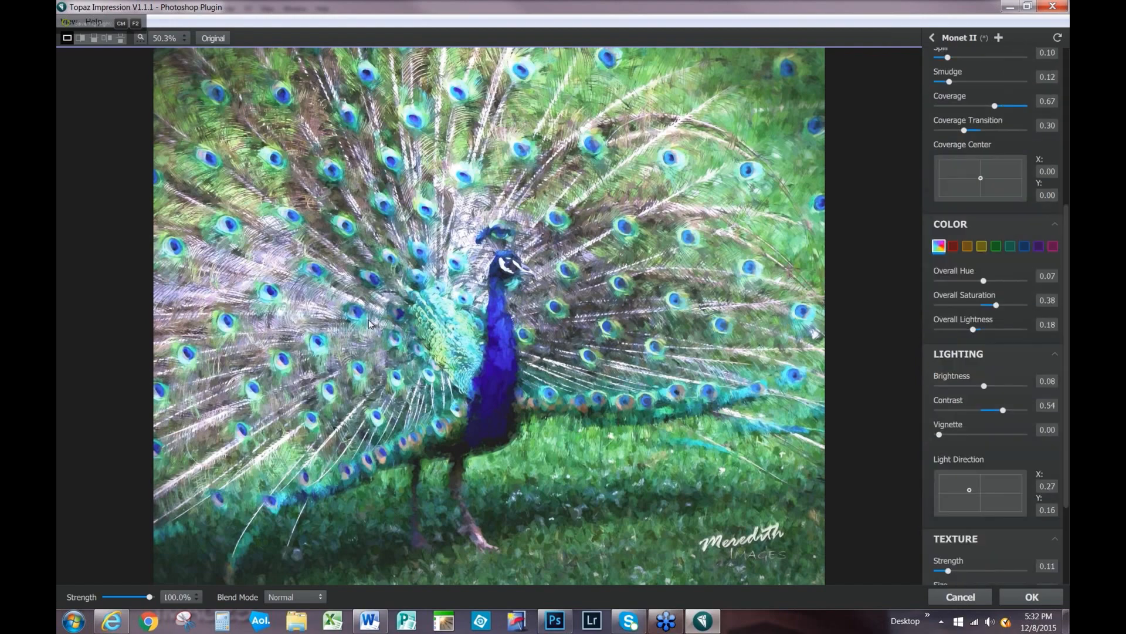
left_click(1027, 598)
Close 10A - Impression.psd without saving the changes.
left_click(88, 8)
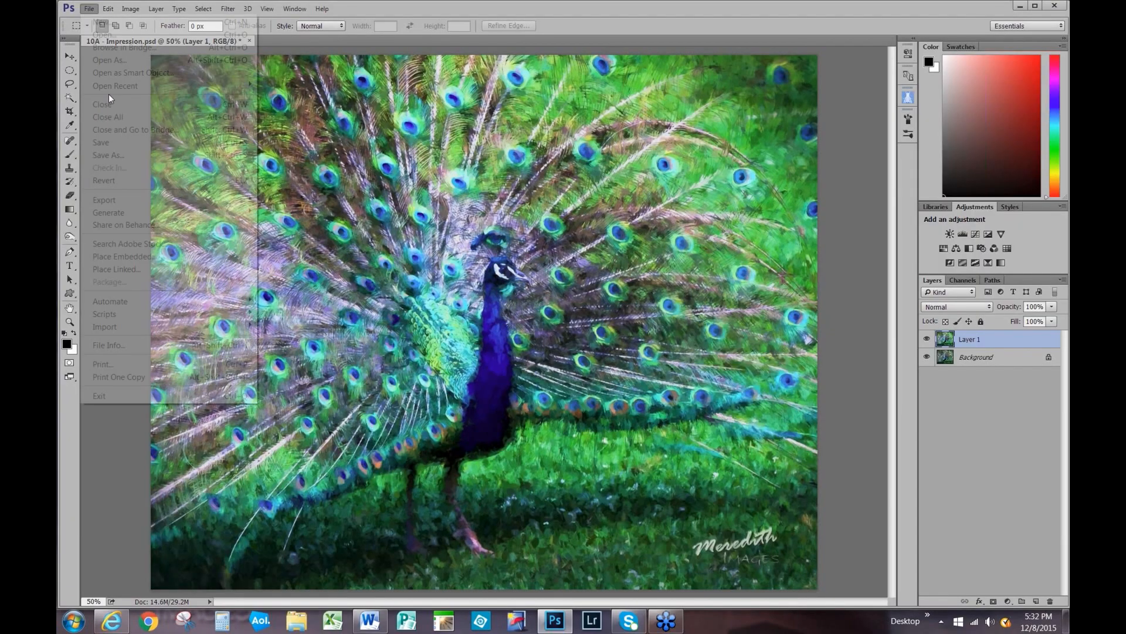
left_click(118, 104)
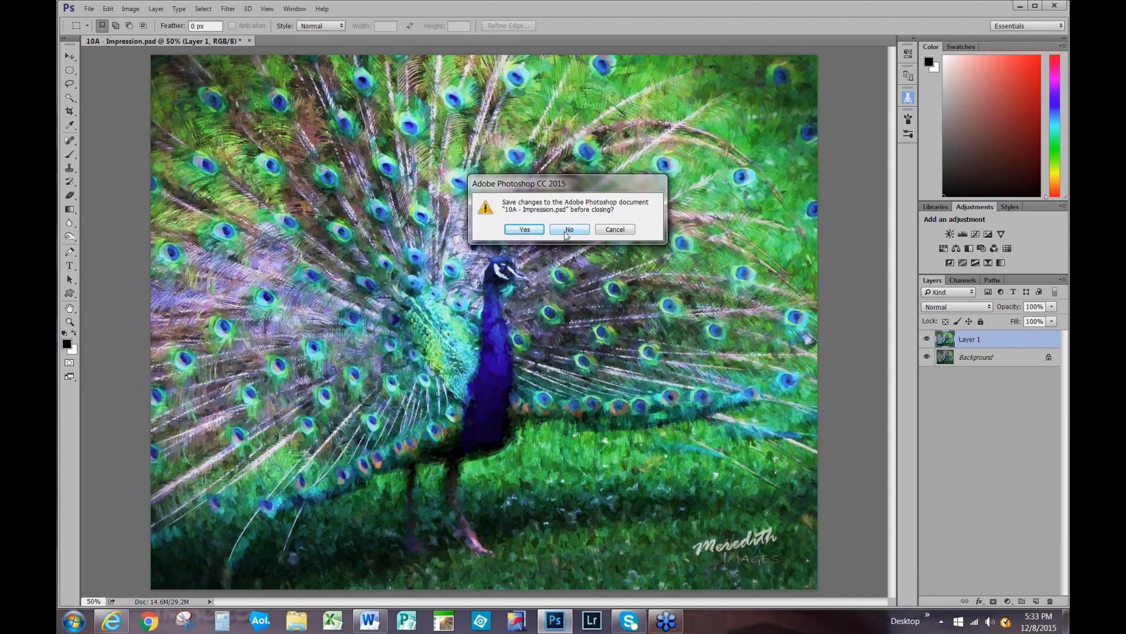
left_click(568, 229)
Open 11A - Textures 1.jpg from the Topaz Webinar folder and duplicate its Background layer.
left_click(88, 9)
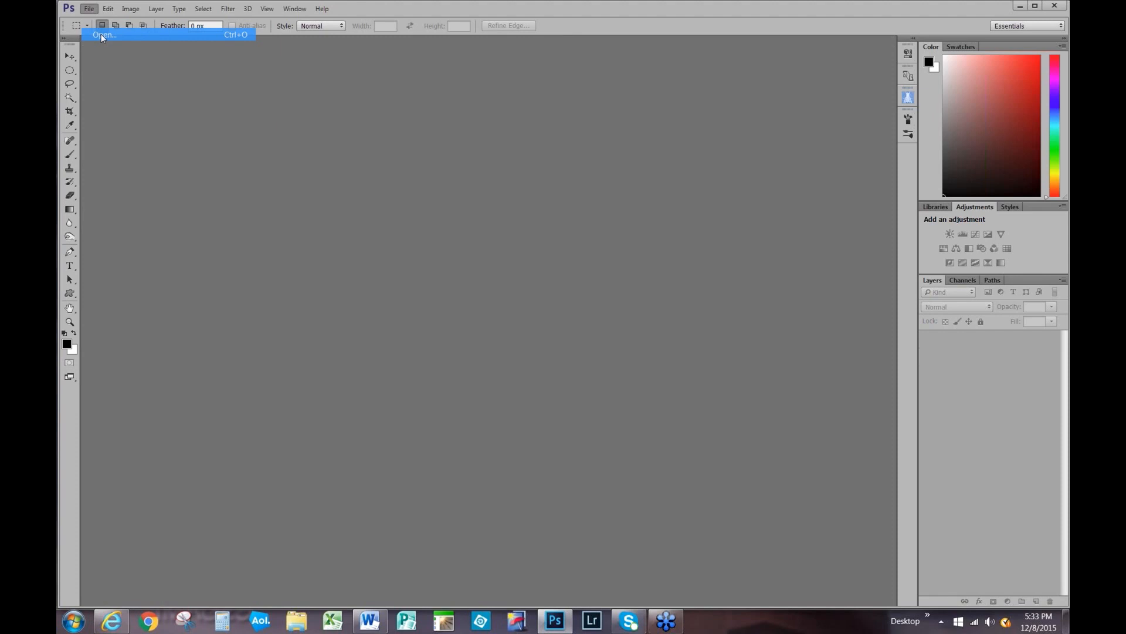
left_click(101, 34)
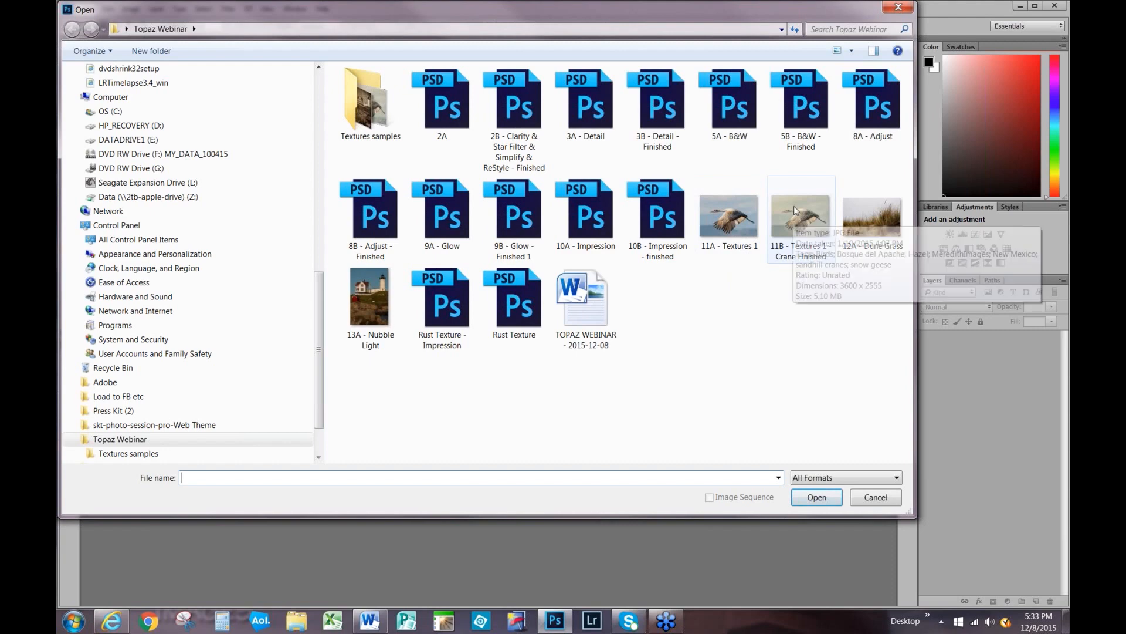
left_click(723, 214)
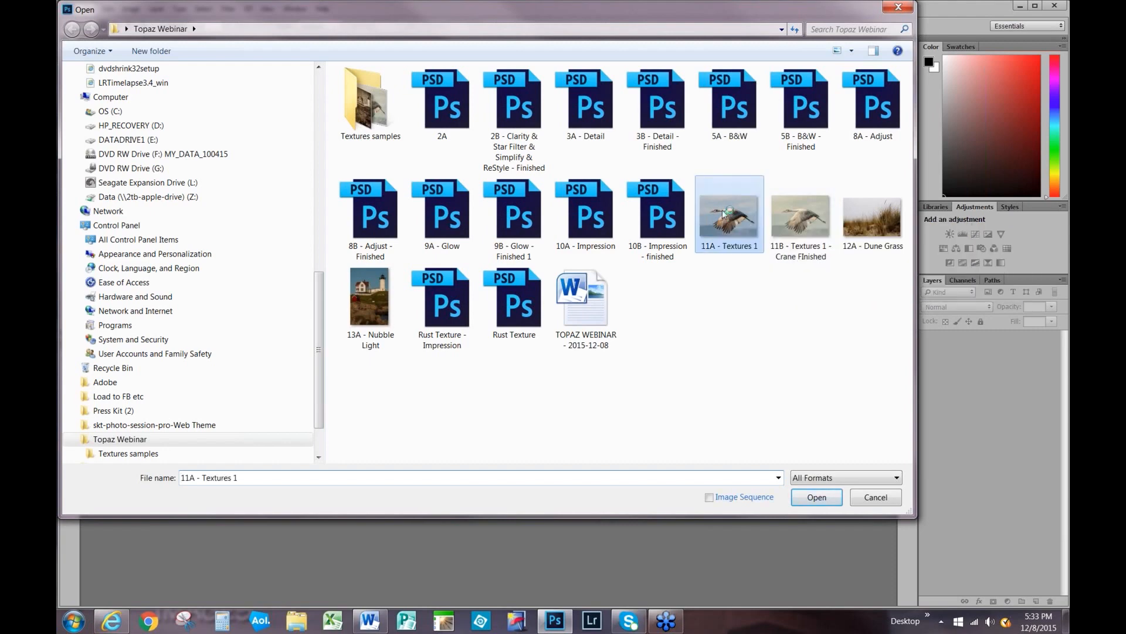
double_click(724, 214)
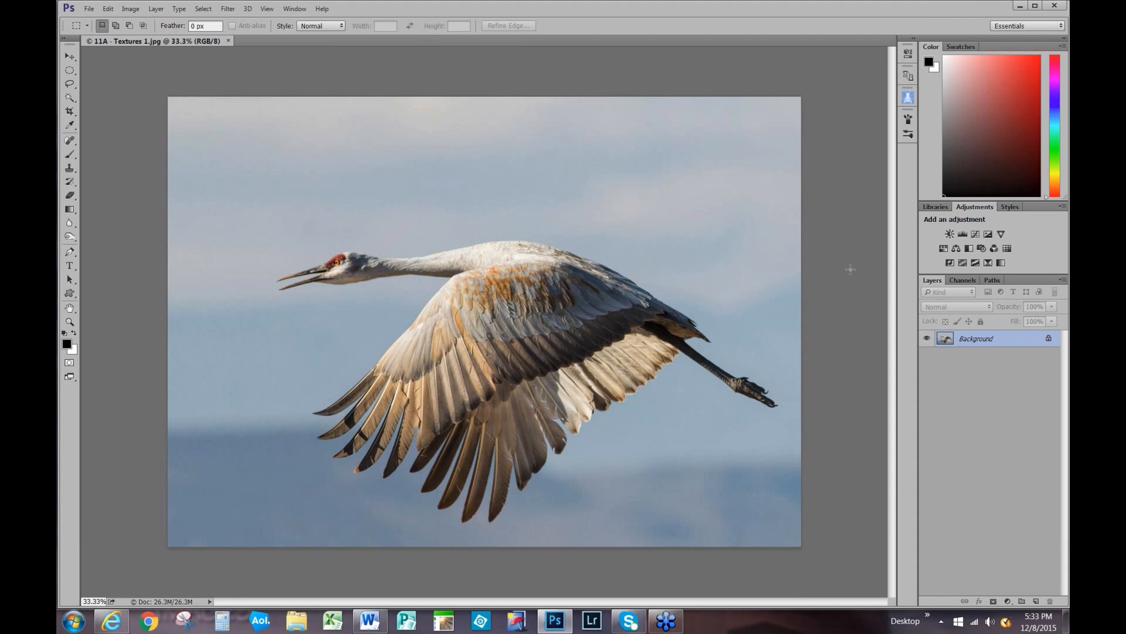
key("ctrl+j")
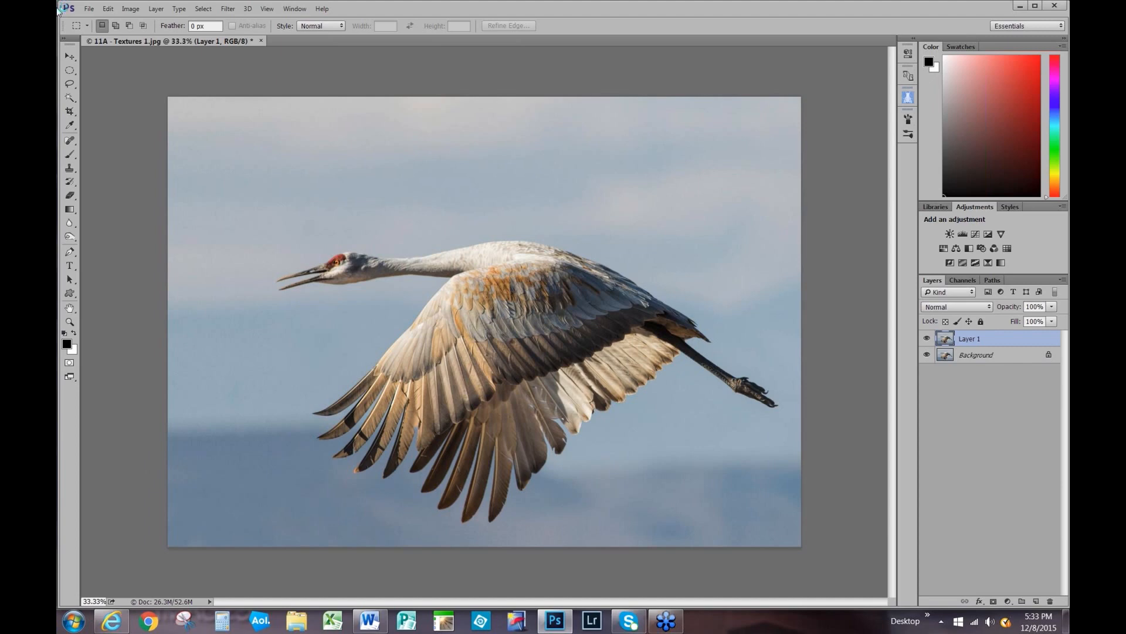
Start the Topaz Texture Effects filter on the duplicated crane layer.
left_click(233, 11)
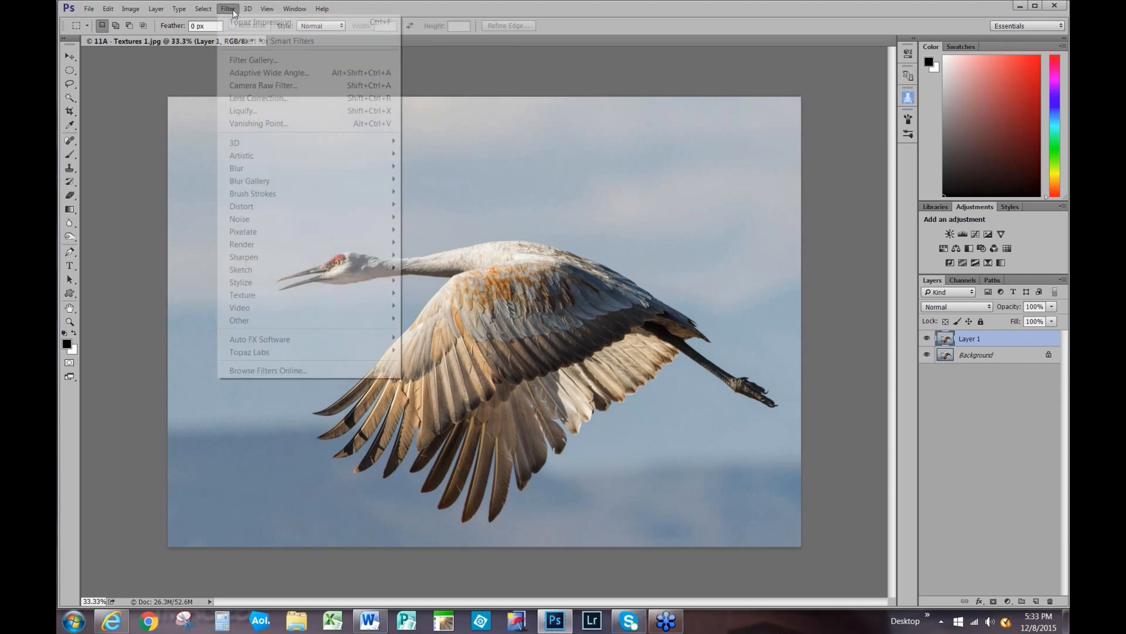
mouse_move(296, 353)
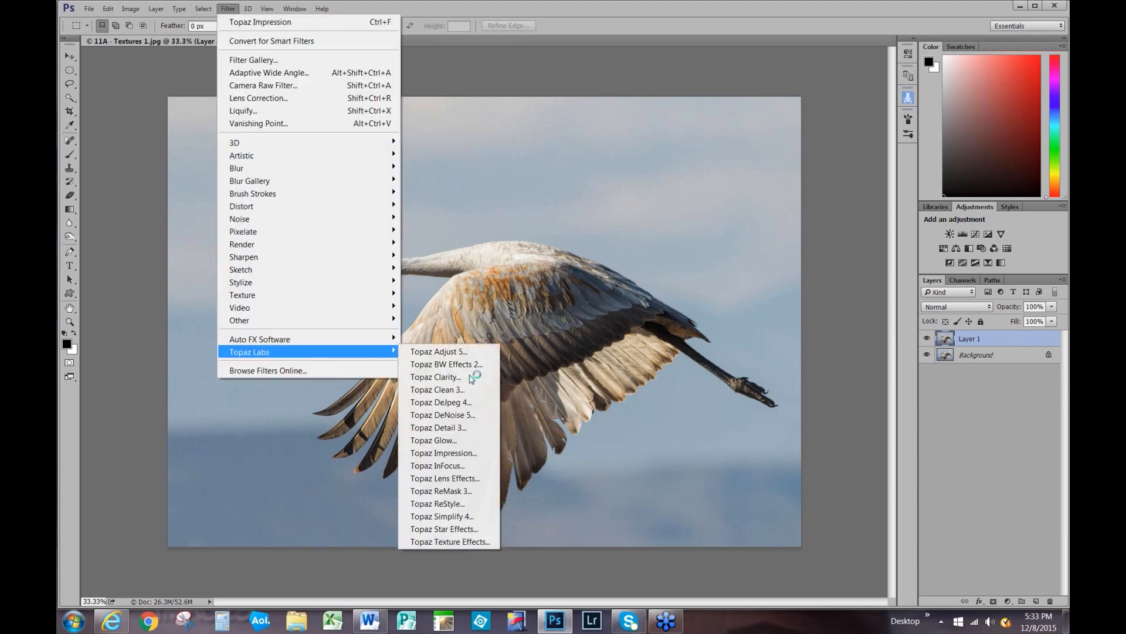
left_click(486, 546)
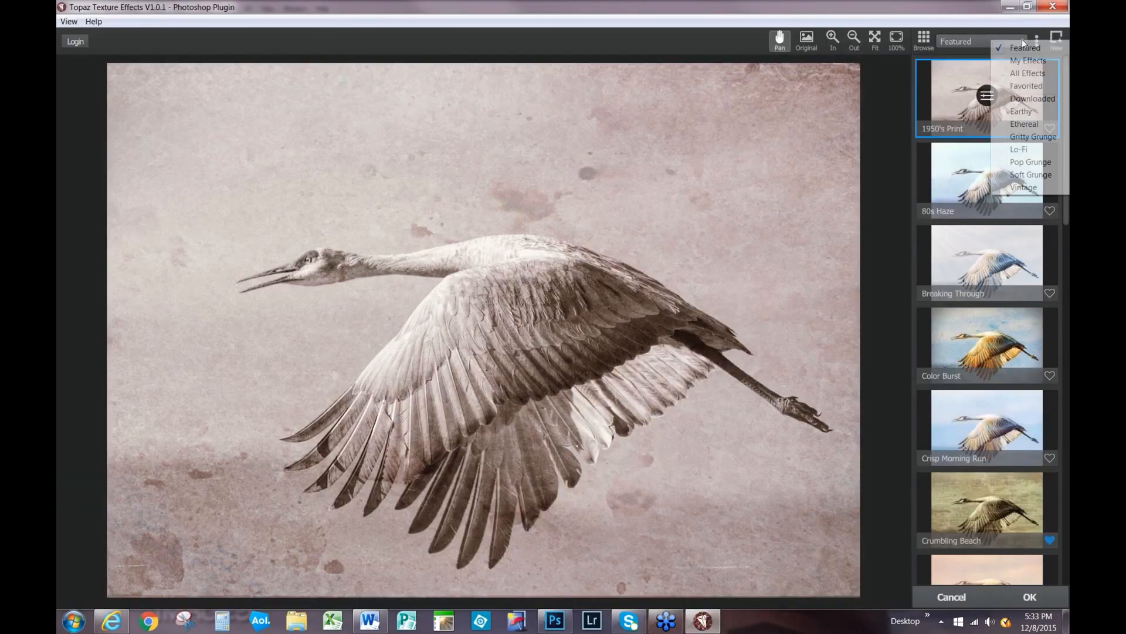
Choose the Fading Truck preset from the Vintage category and open its adjustment settings.
left_click(1023, 41)
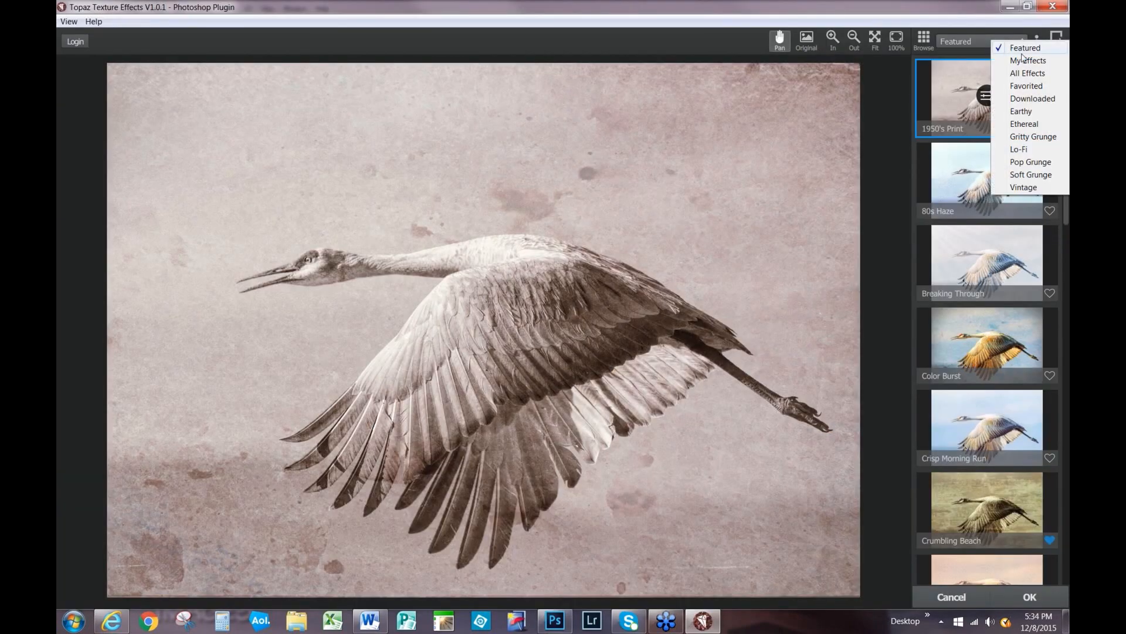
left_click(1024, 189)
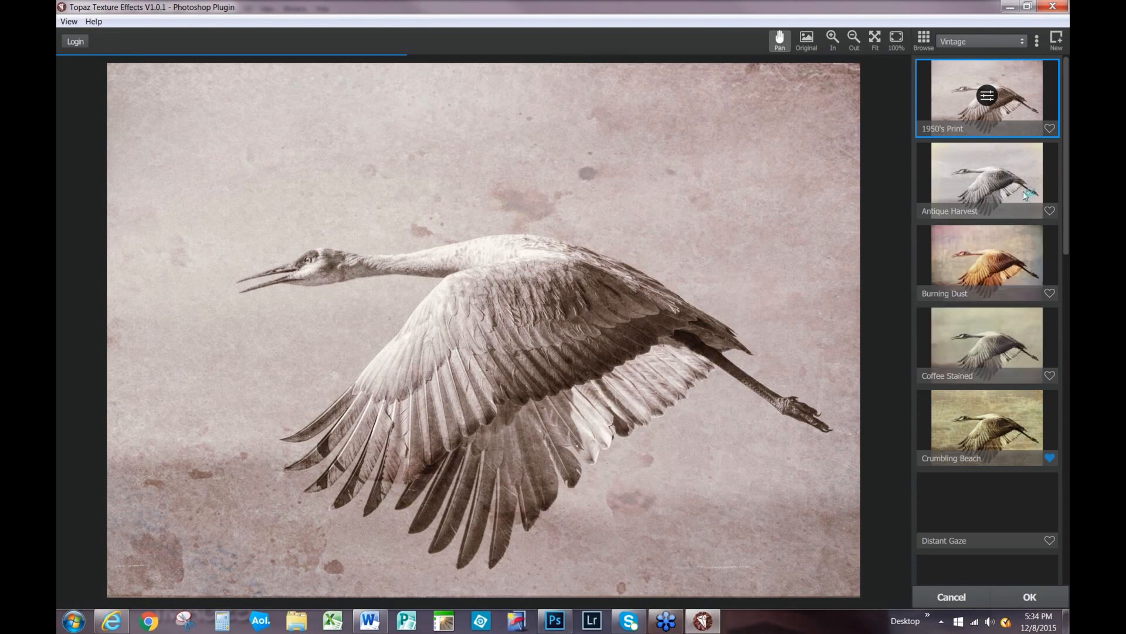
scroll(986, 434, "down", 3)
scroll(987, 431, "down", 2)
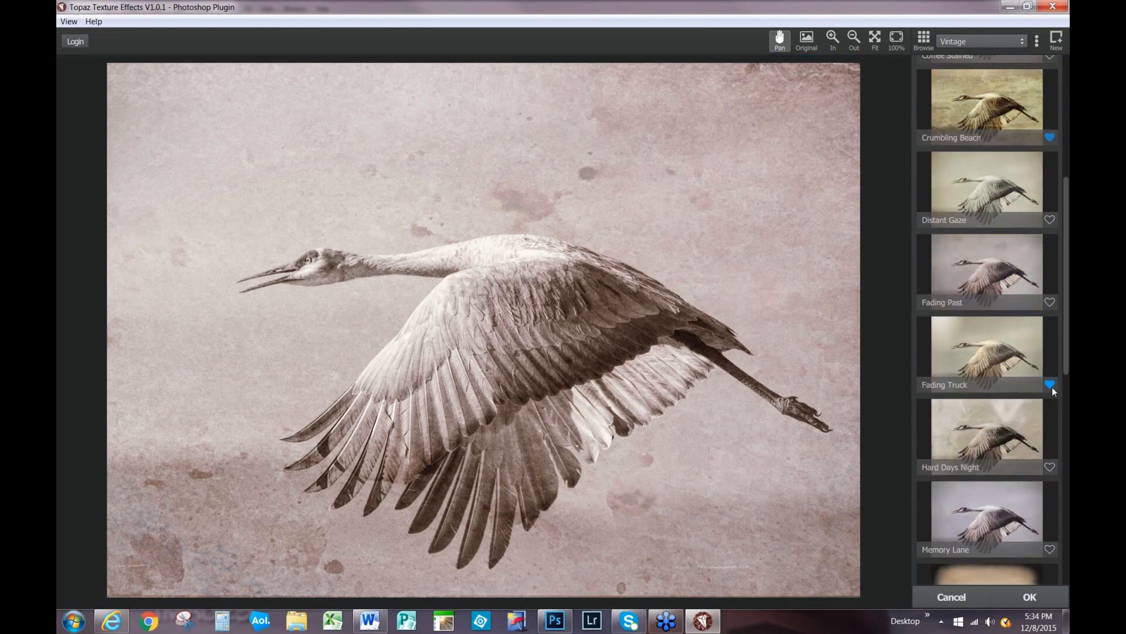
left_click(969, 336)
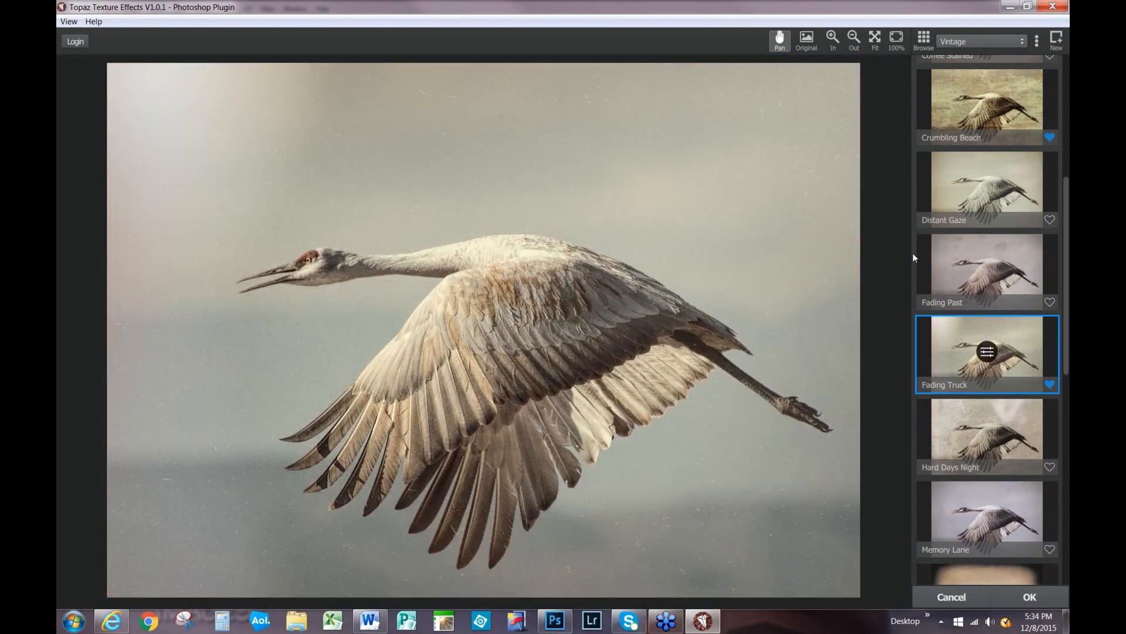
left_click(991, 354)
left_click(989, 353)
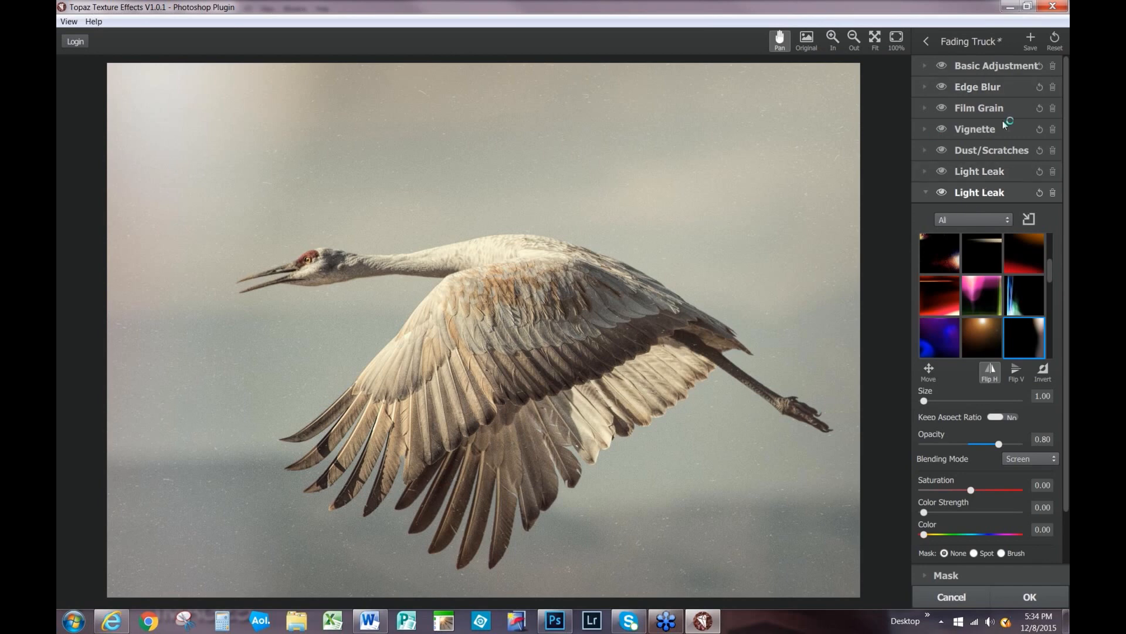
Raise the Highlight value slightly in the Basic Adjustment section and collapse the section.
left_click(926, 69)
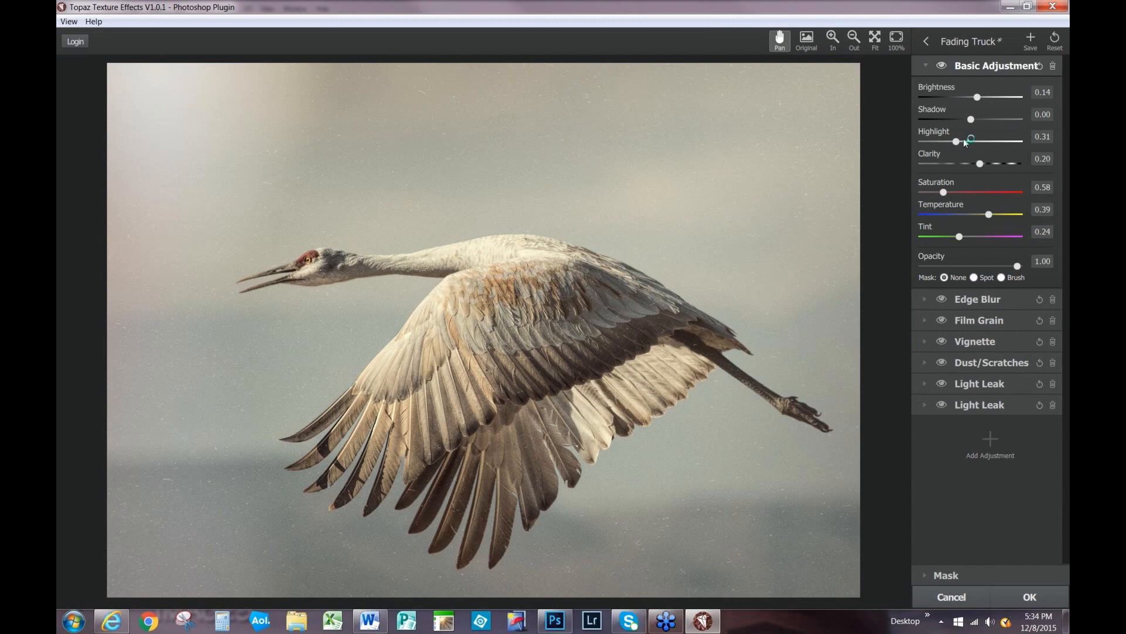
left_click_drag(956, 141, 964, 141)
left_click(927, 65)
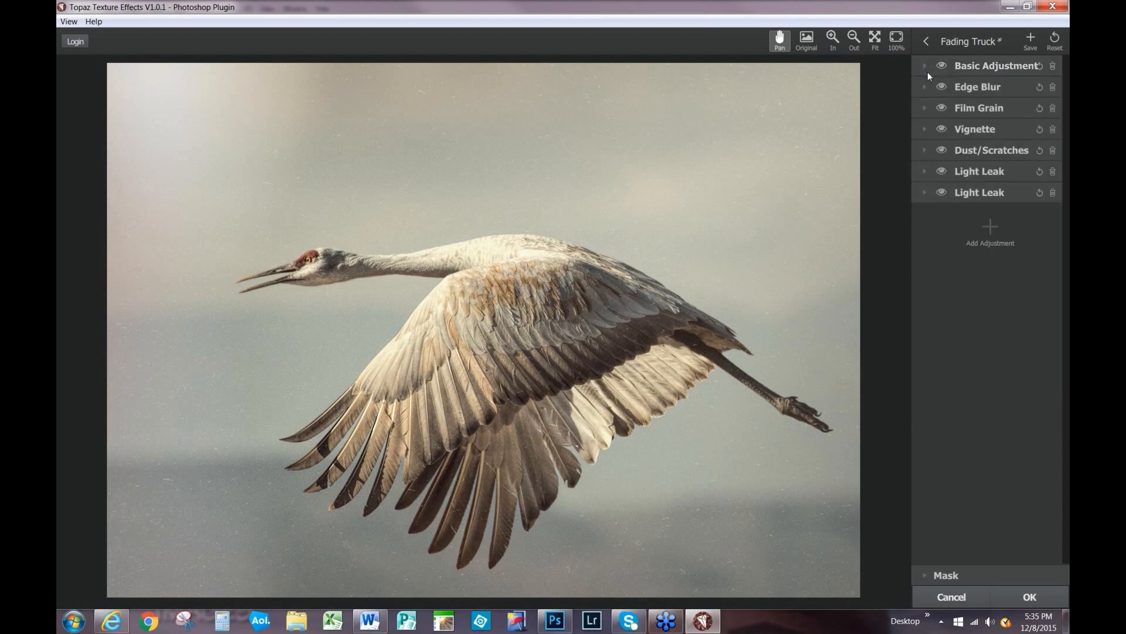
Delete the Edge Blur, Film Grain, Vignette and Dust/Scratches adjustments from the Fading Truck effect.
left_click(1053, 88)
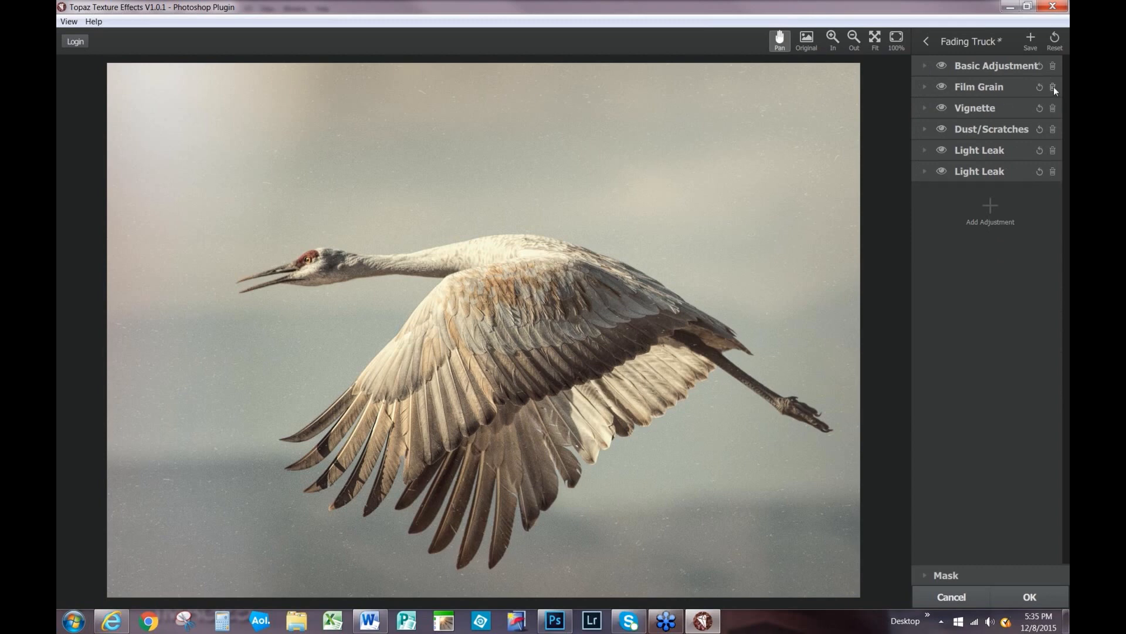
left_click(1053, 87)
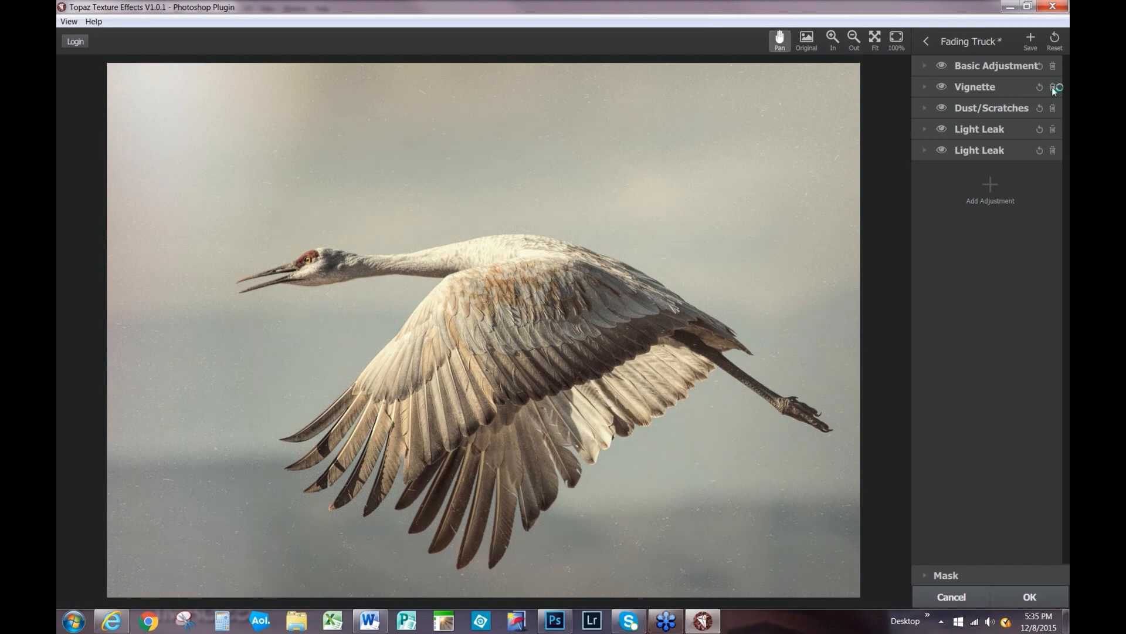
left_click(1053, 87)
left_click(1053, 87)
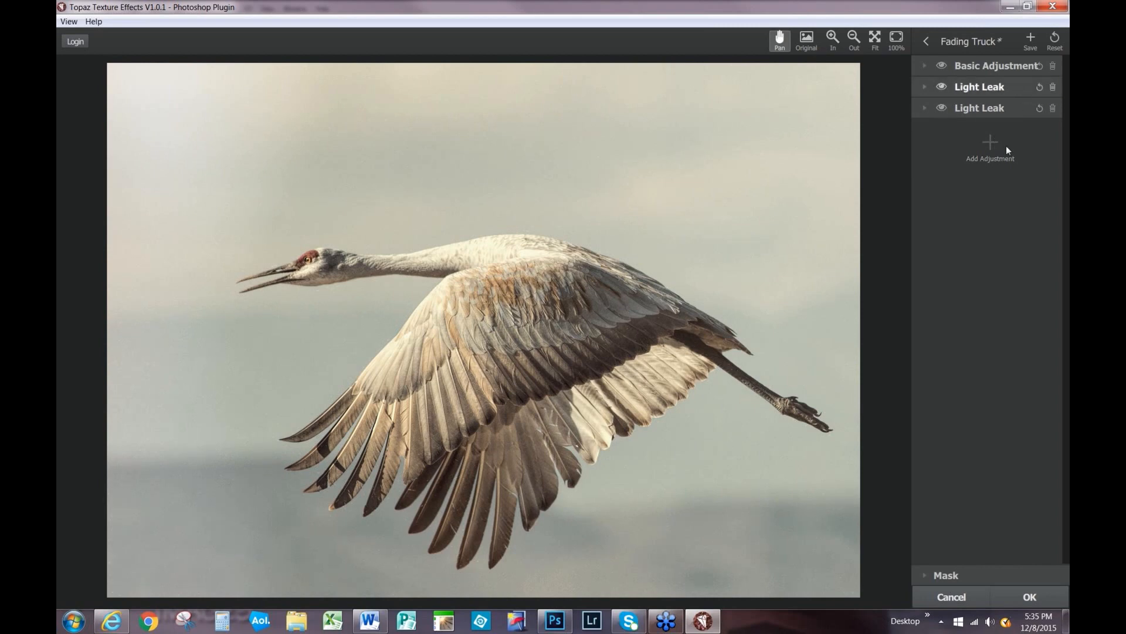
Add a Texture adjustment and move it directly below Basic Adjustment, above both Light Leak adjustments, accepting the loss of masking.
left_click(991, 140)
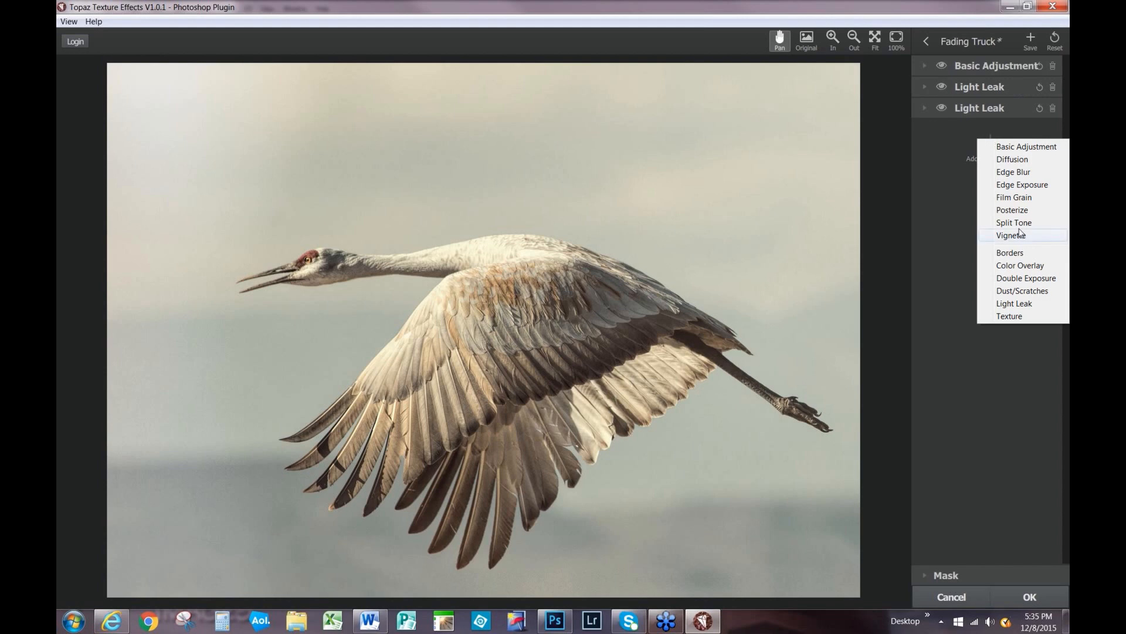
left_click(997, 317)
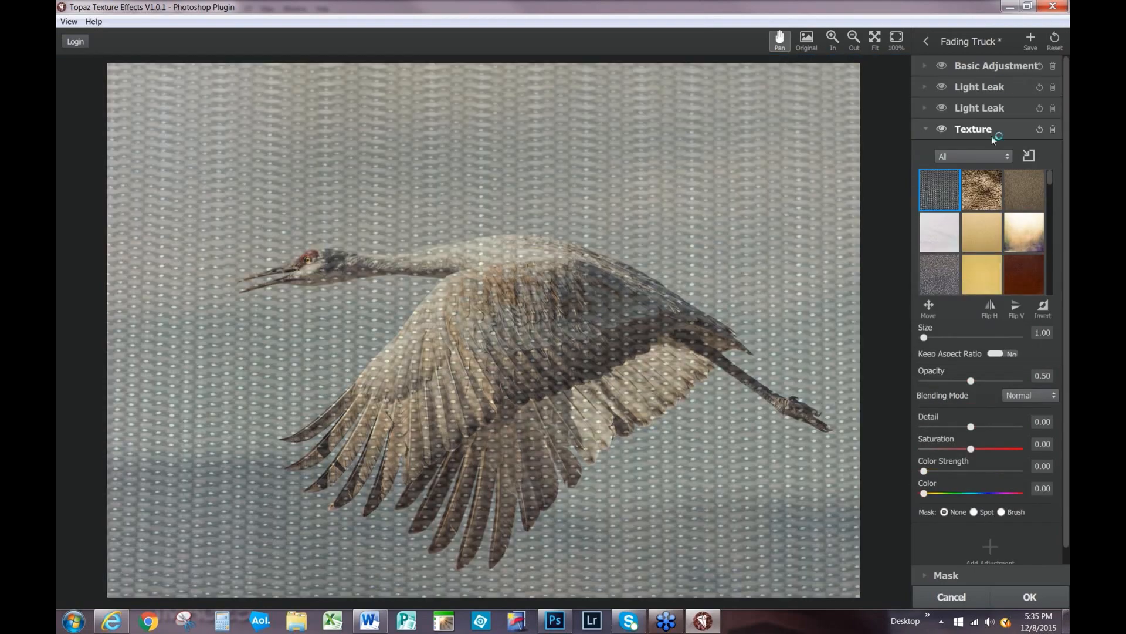
left_click_drag(944, 136, 998, 79)
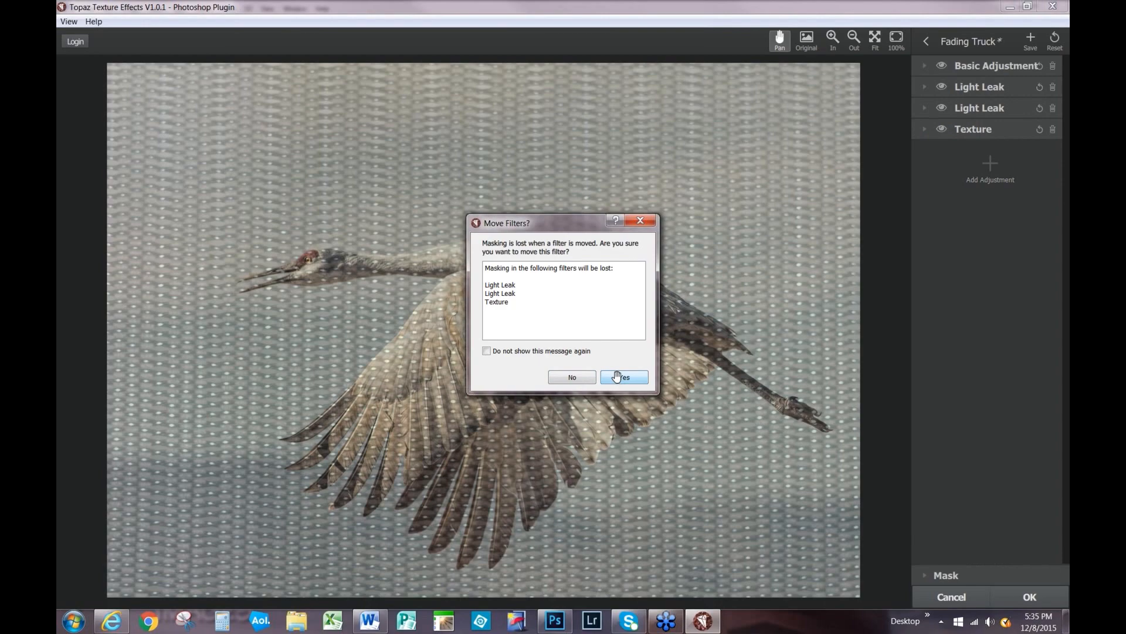
left_click(617, 376)
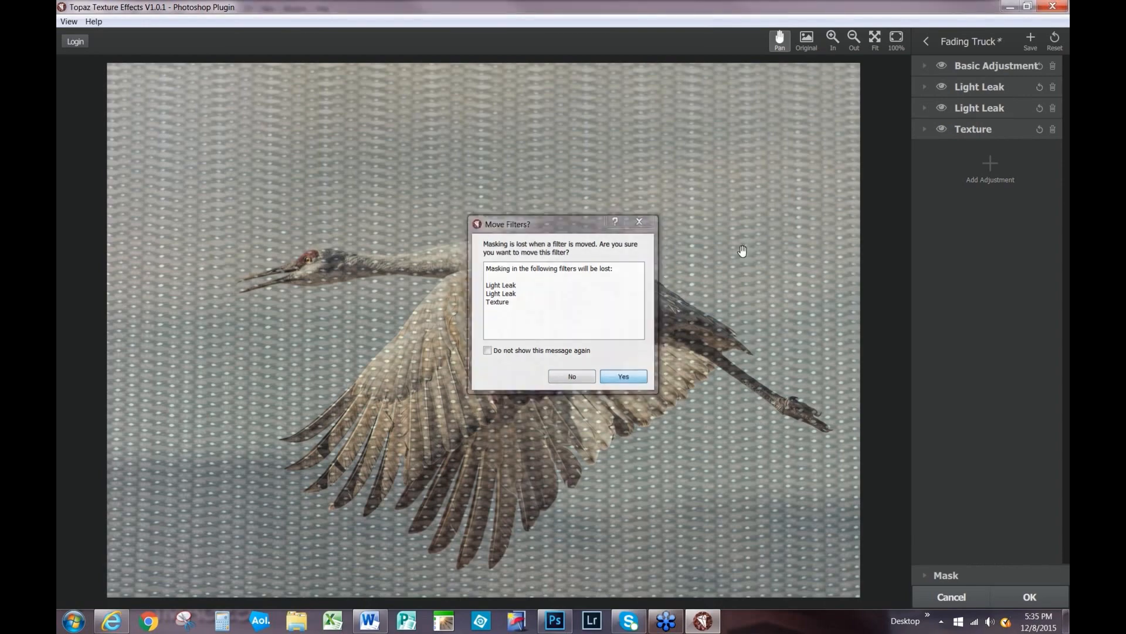
Apply the pale blue texture from the Soft Grunge category in the Texture adjustment and blend it with Soft Light.
left_click(930, 94)
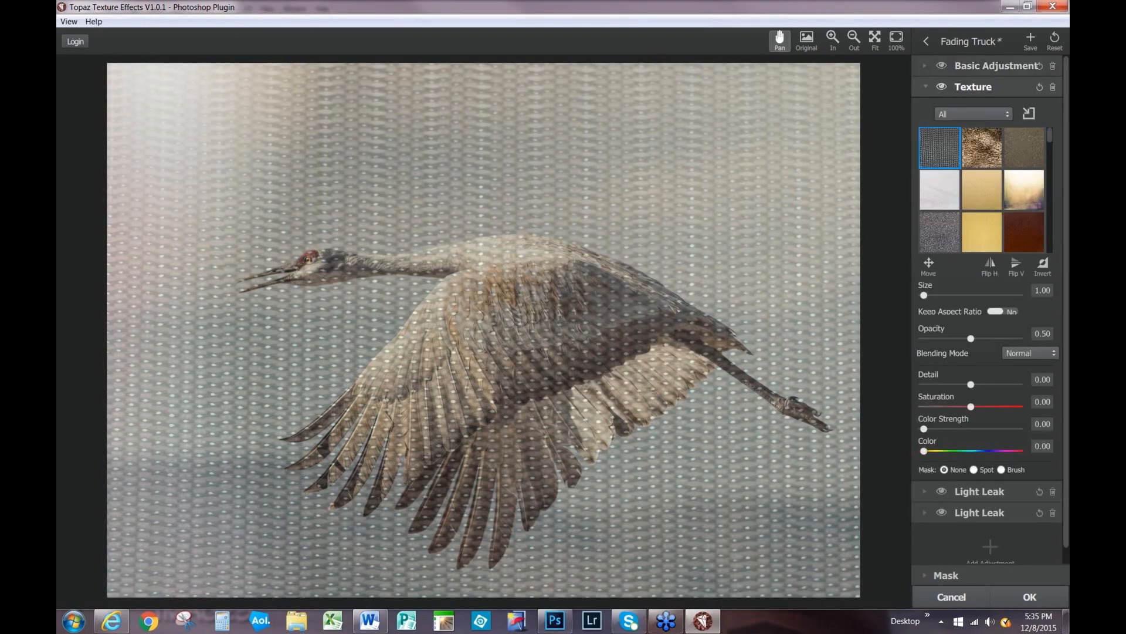
left_click(1007, 117)
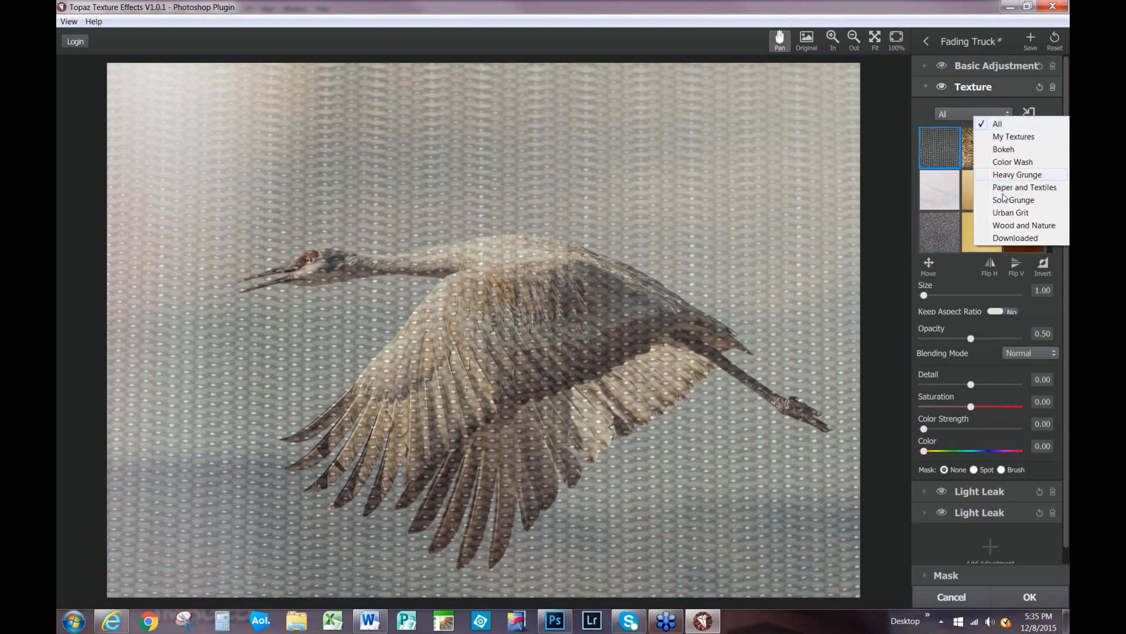
left_click(998, 199)
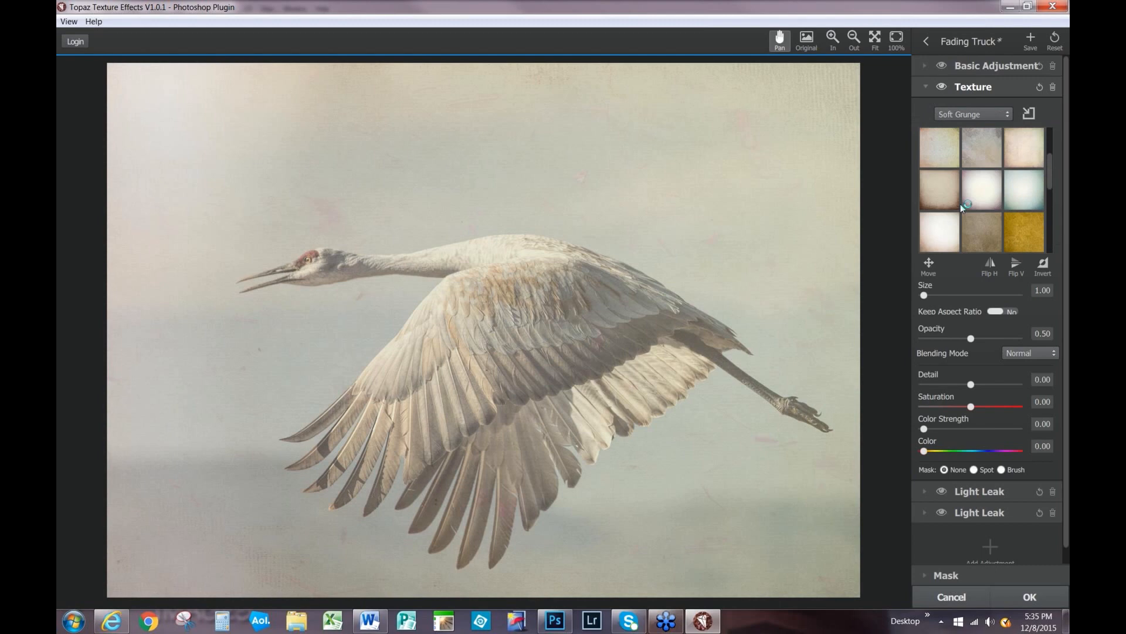
scroll(942, 214, "down", 3)
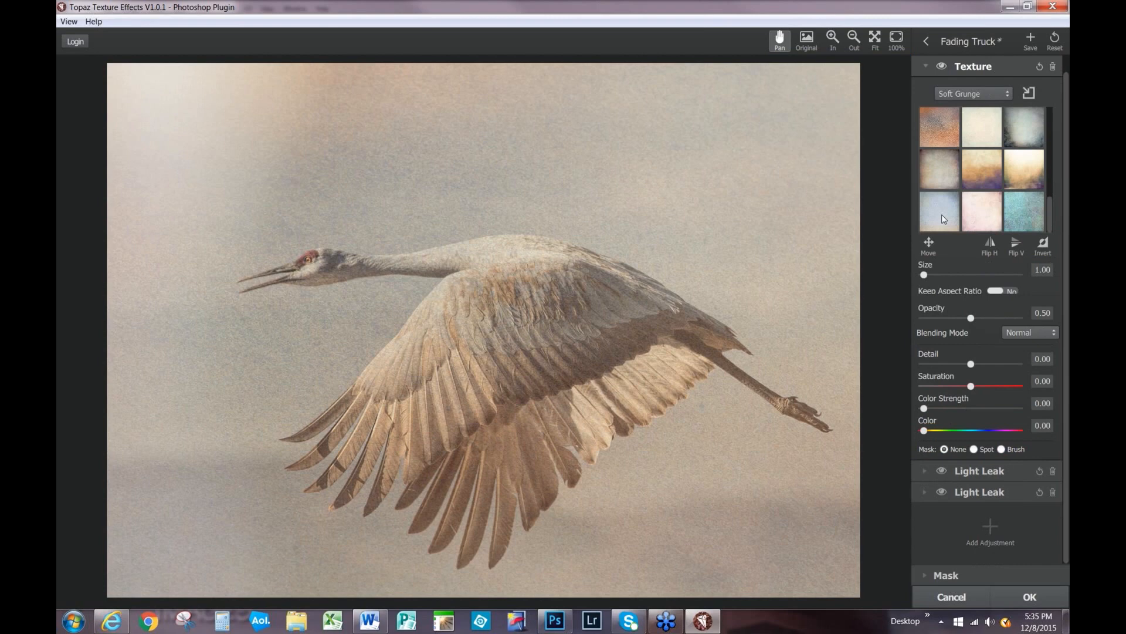
left_click(941, 214)
left_click(1036, 339)
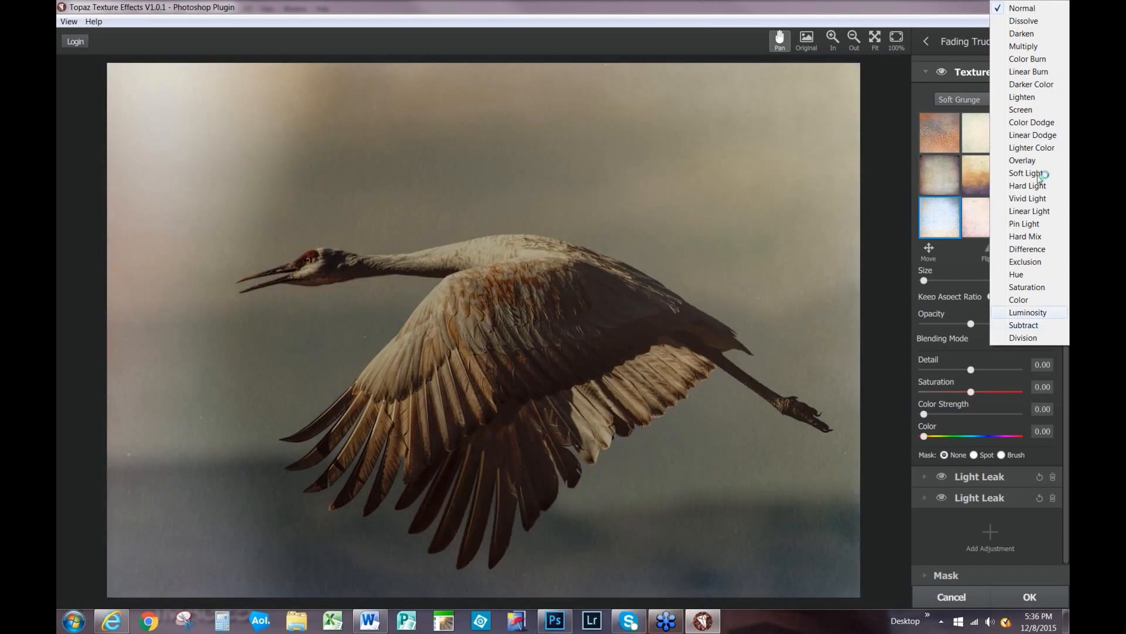
left_click(1026, 173)
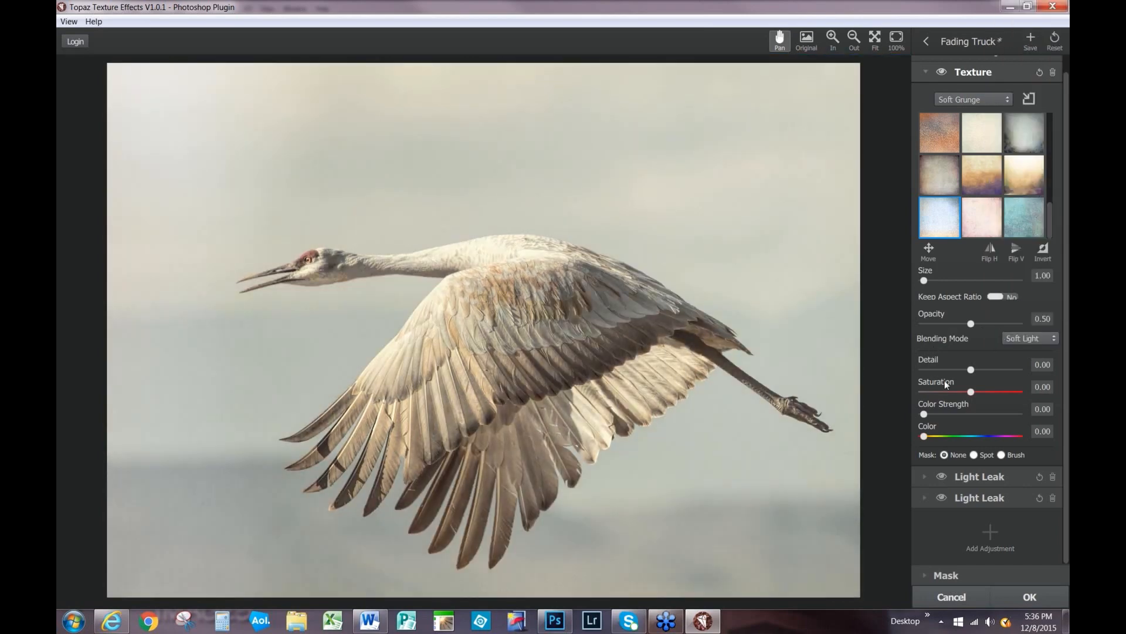
Set the texture's Detail to 0.40, Saturation to 0.27 and Color Strength to 0.10, and collapse the Texture section.
left_click_drag(976, 370, 981, 370)
left_click_drag(971, 392, 988, 393)
left_click(930, 413)
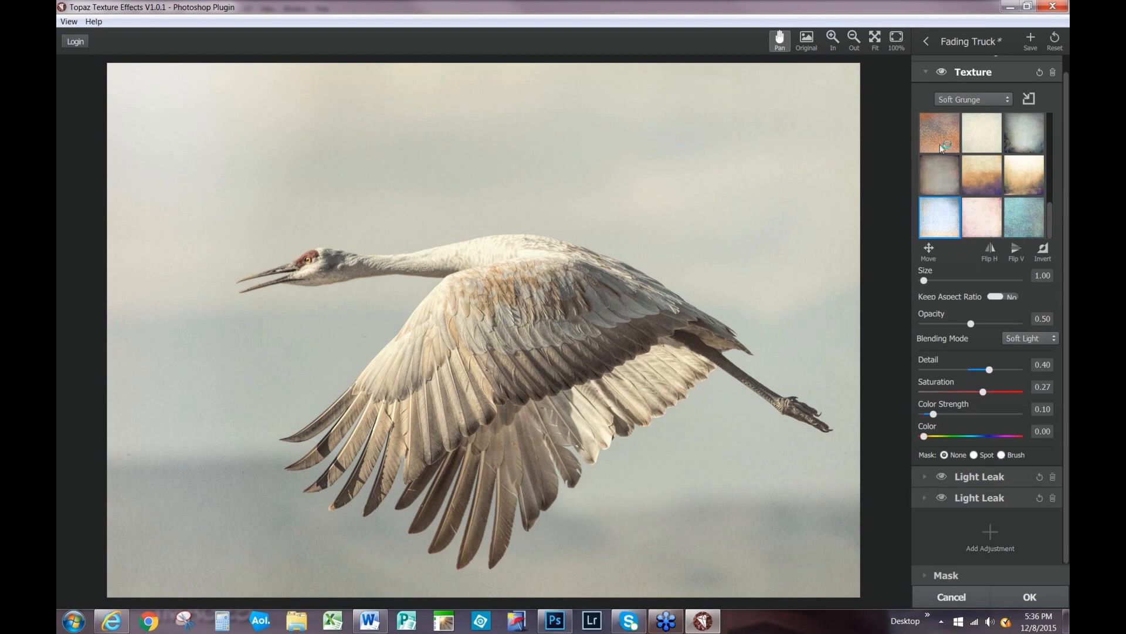
left_click(926, 72)
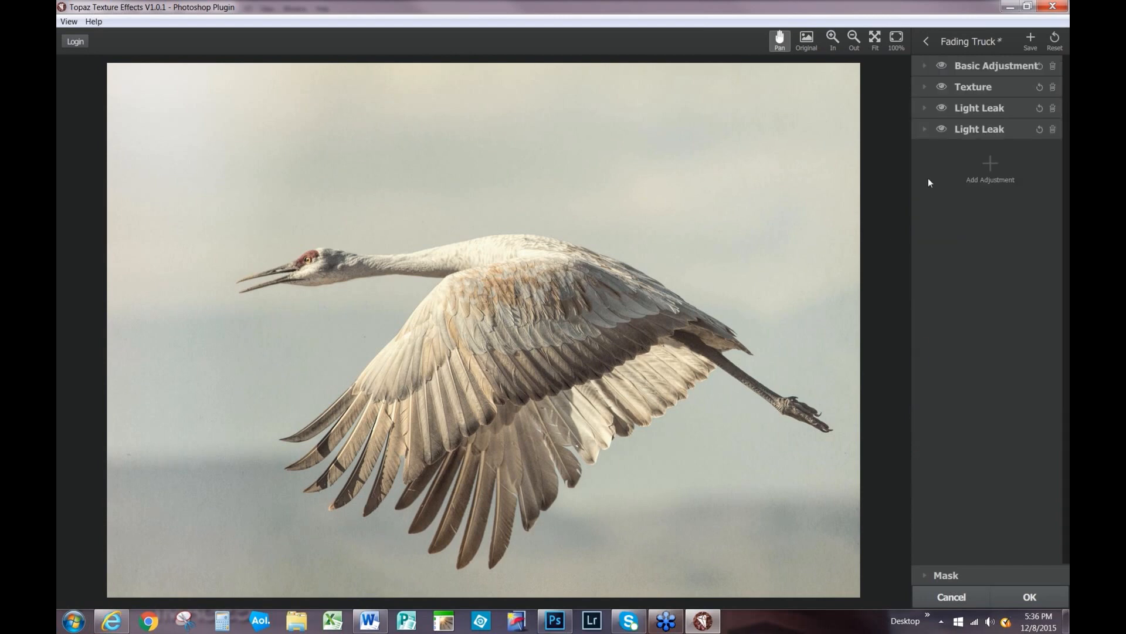
Delete one Light Leak and give the remaining one the Sun Flare with rays spreading from the upper-left corner.
left_click(925, 108)
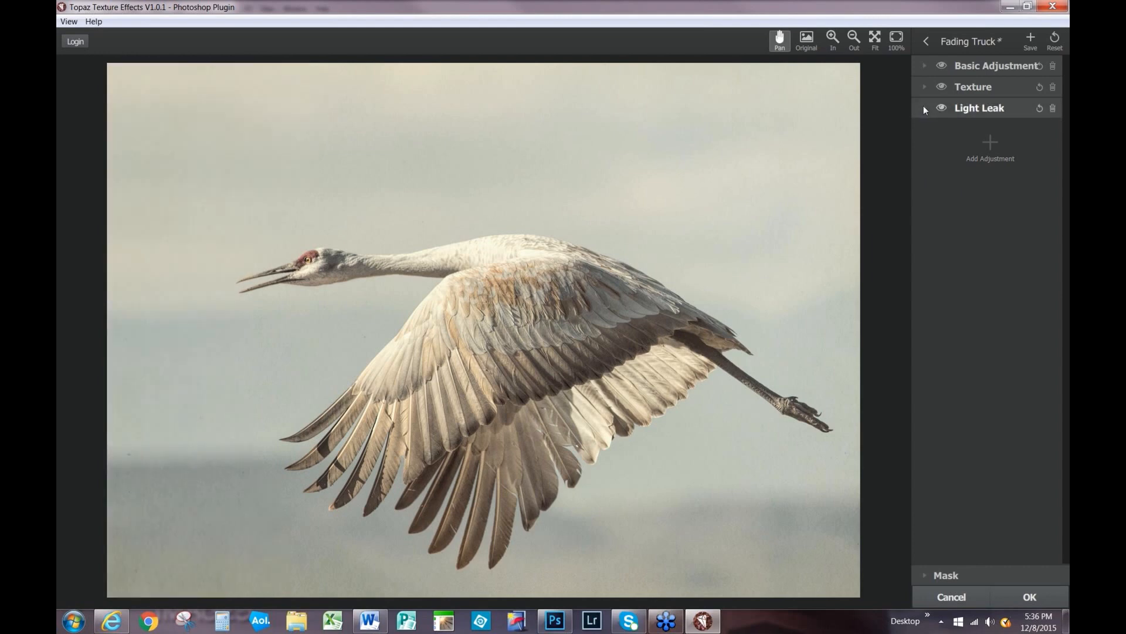
left_click(998, 135)
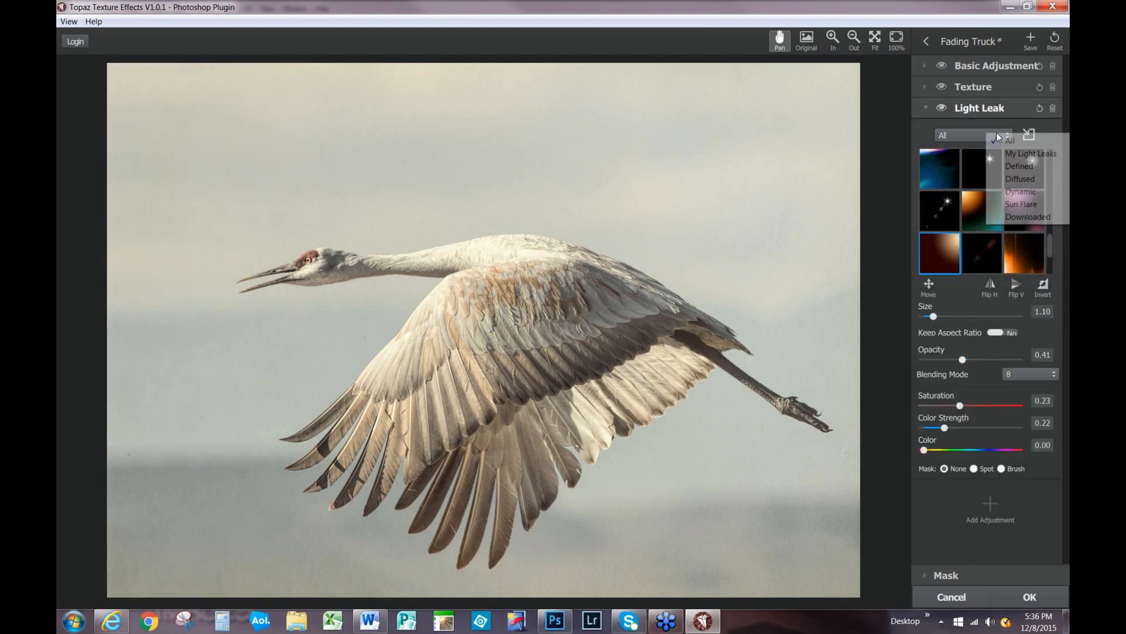
left_click(1020, 206)
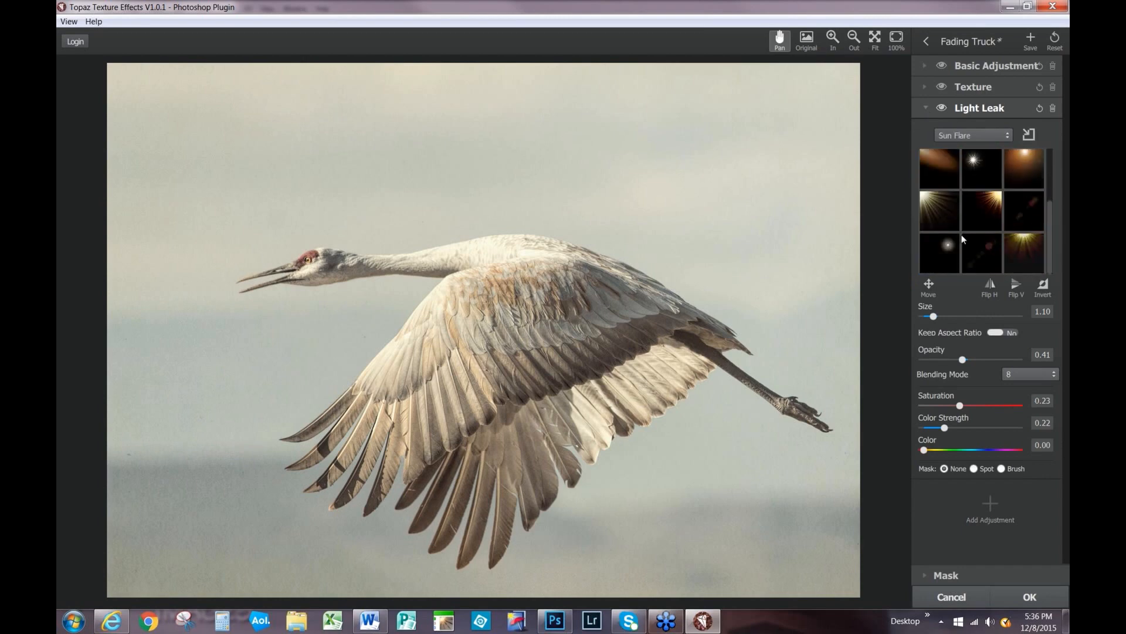
left_click(936, 207)
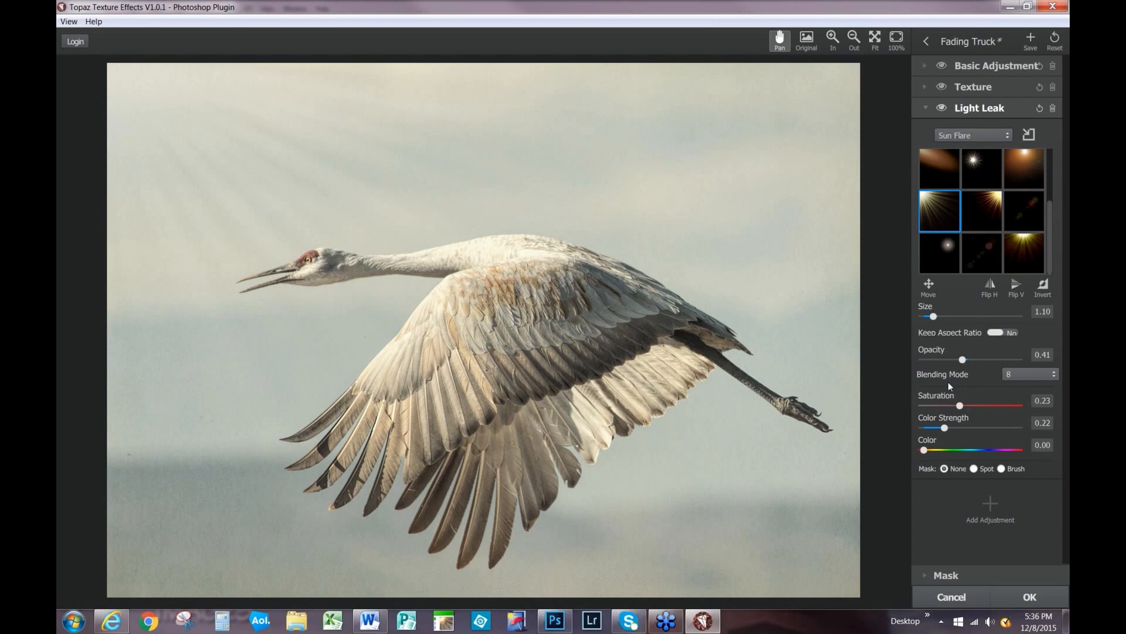
Lower the Light Leak's opacity to 0.34, raise its saturation, keep Screen blending and collapse the section.
left_click_drag(965, 360, 956, 362)
left_click(1046, 375)
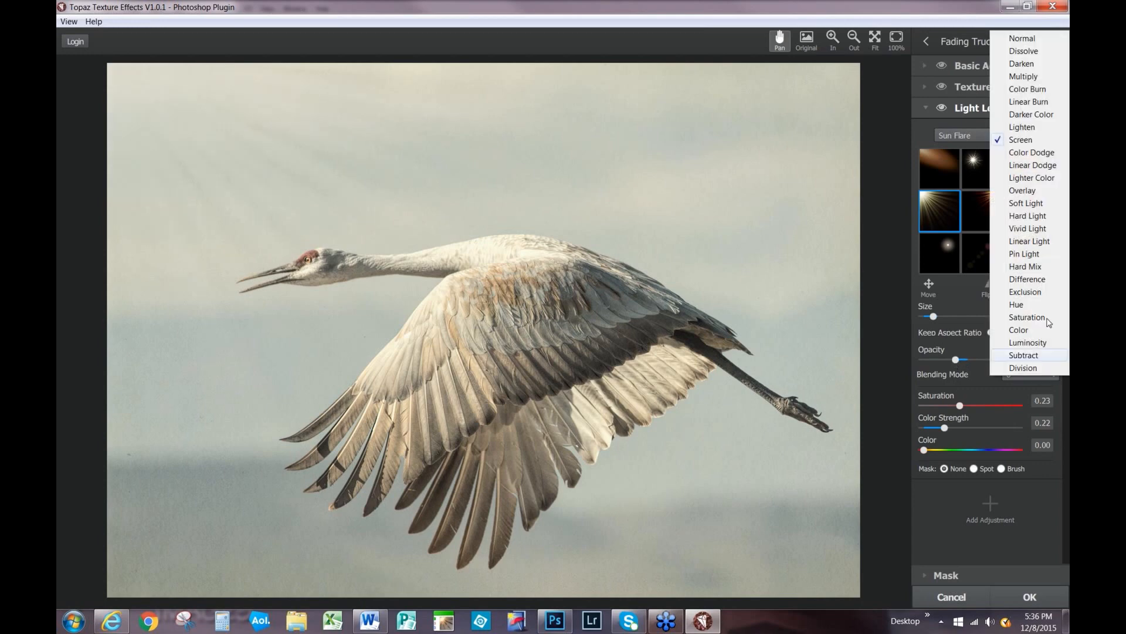
left_click(1053, 429)
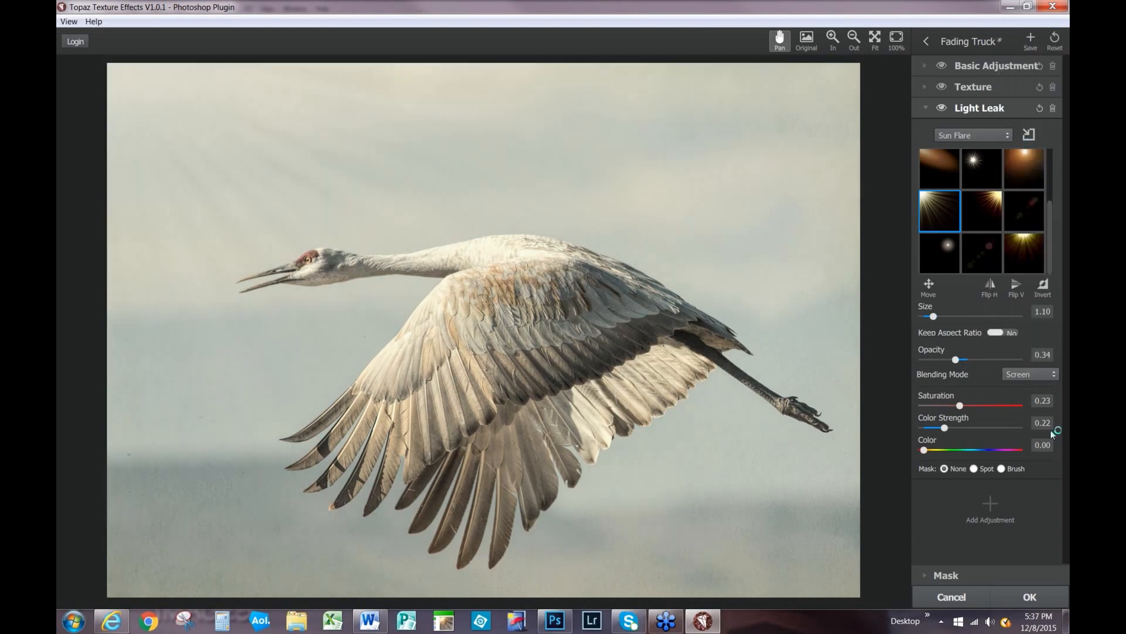
left_click(969, 406)
left_click_drag(1000, 406, 1004, 406)
left_click(925, 109)
Add a Color Overlay adjustment and confirm white (#ffffff) as its color.
left_click(991, 142)
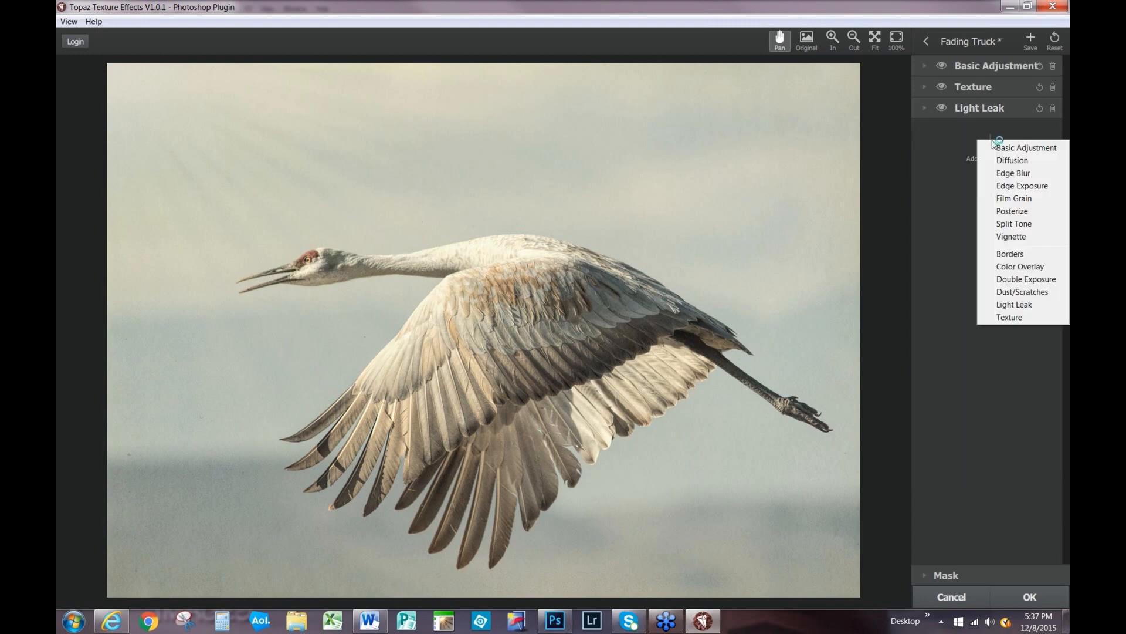
left_click(1035, 268)
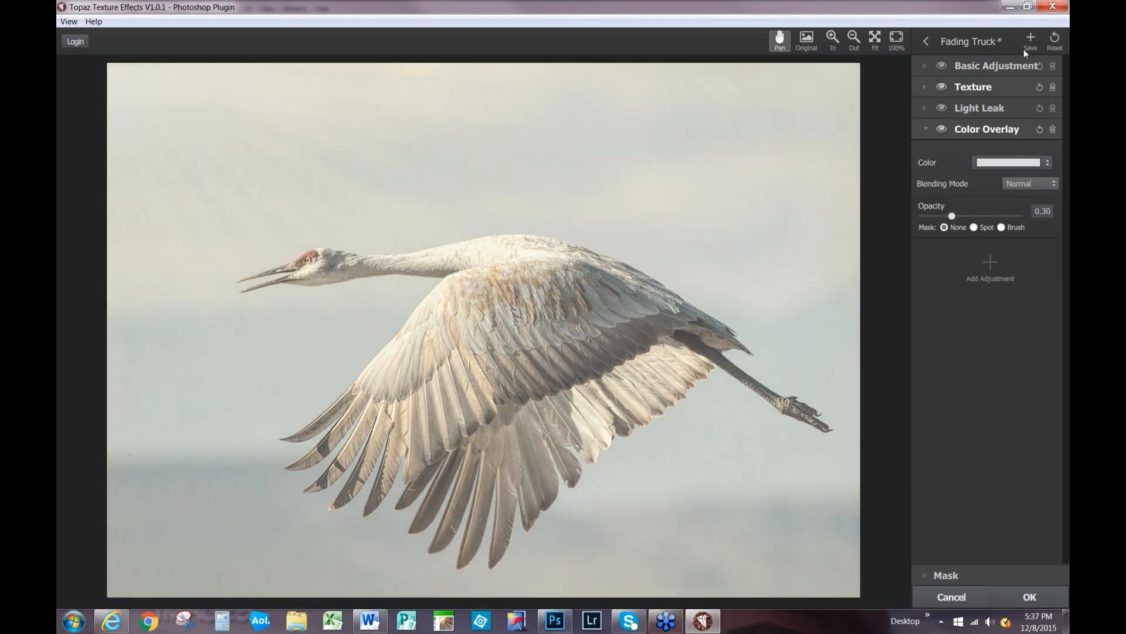
left_click(1050, 164)
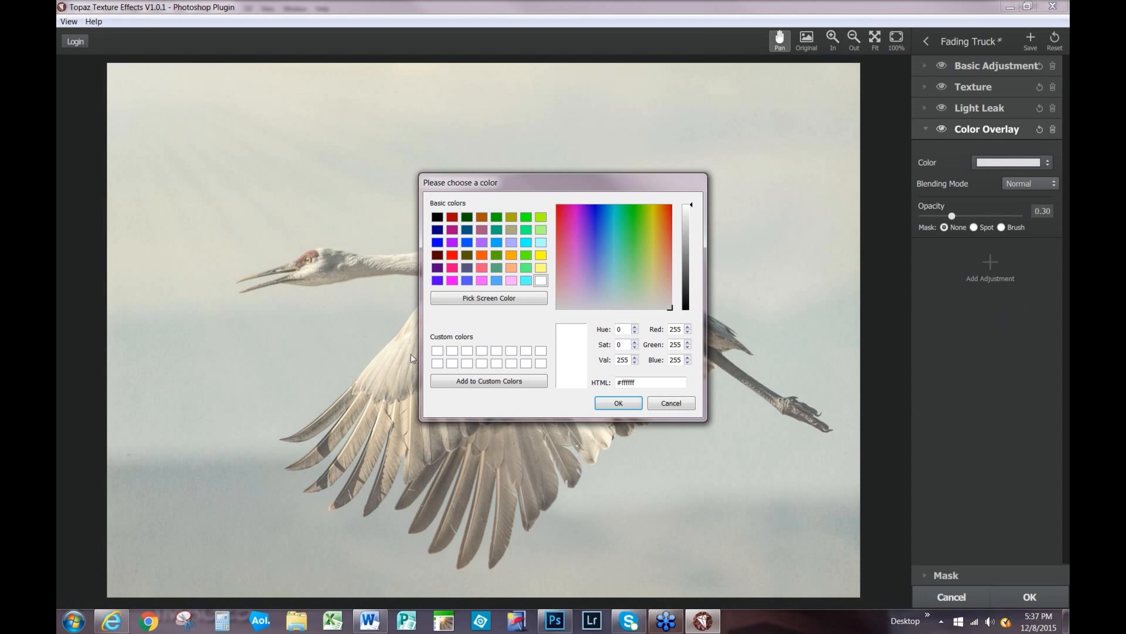
left_click(616, 403)
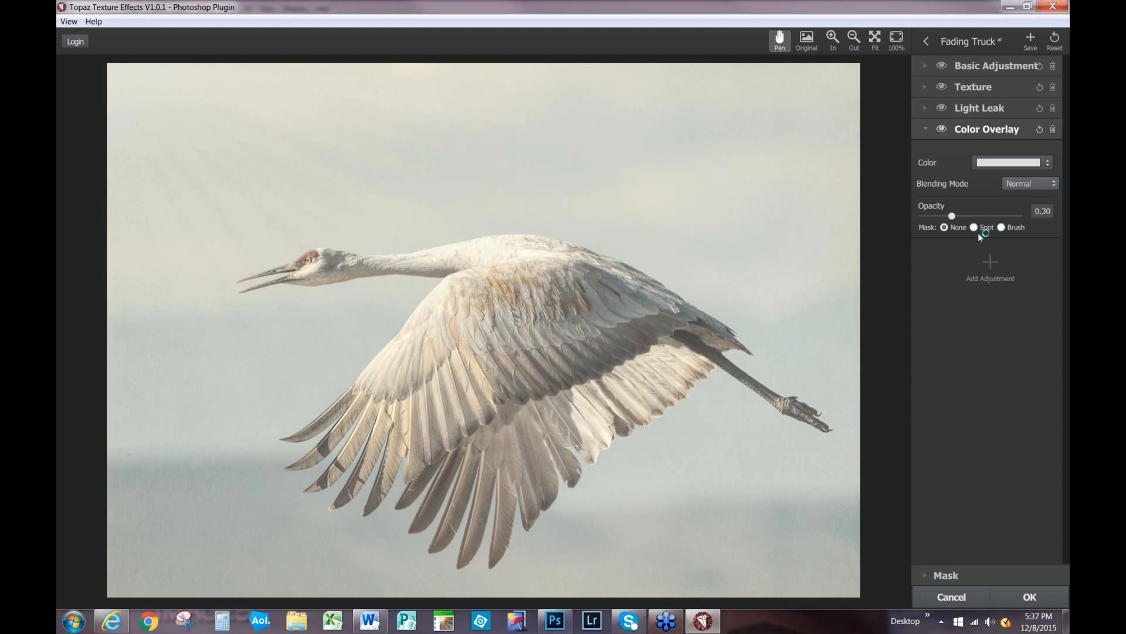
Lower the Color Overlay's opacity to 0.09 and collapse its section.
left_click_drag(952, 215, 946, 215)
left_click_drag(945, 215, 932, 216)
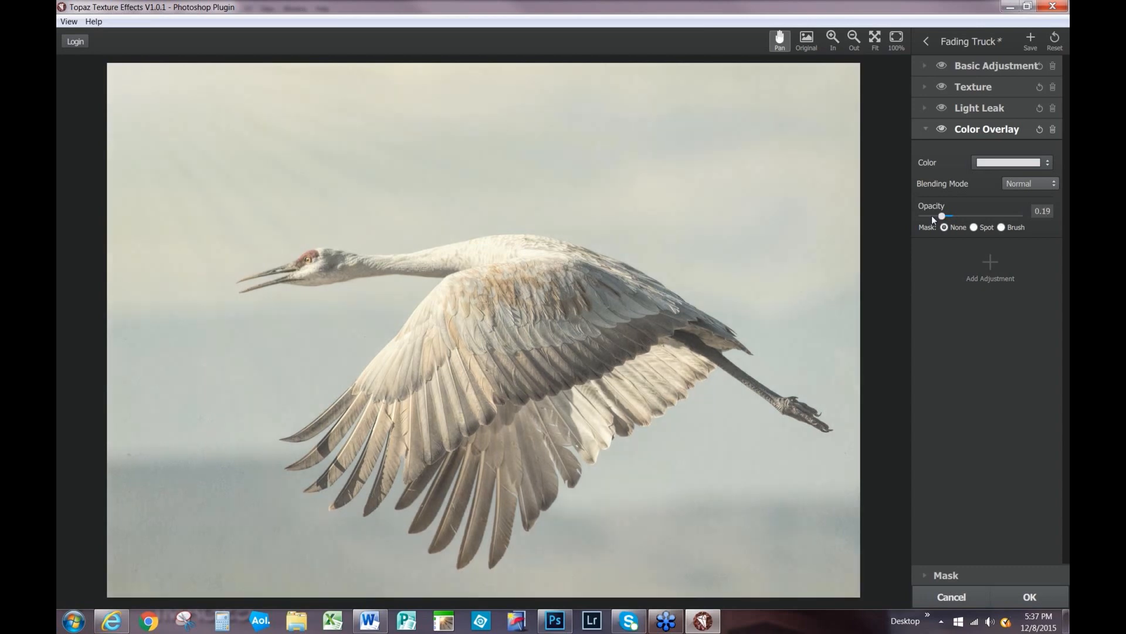
left_click(942, 130)
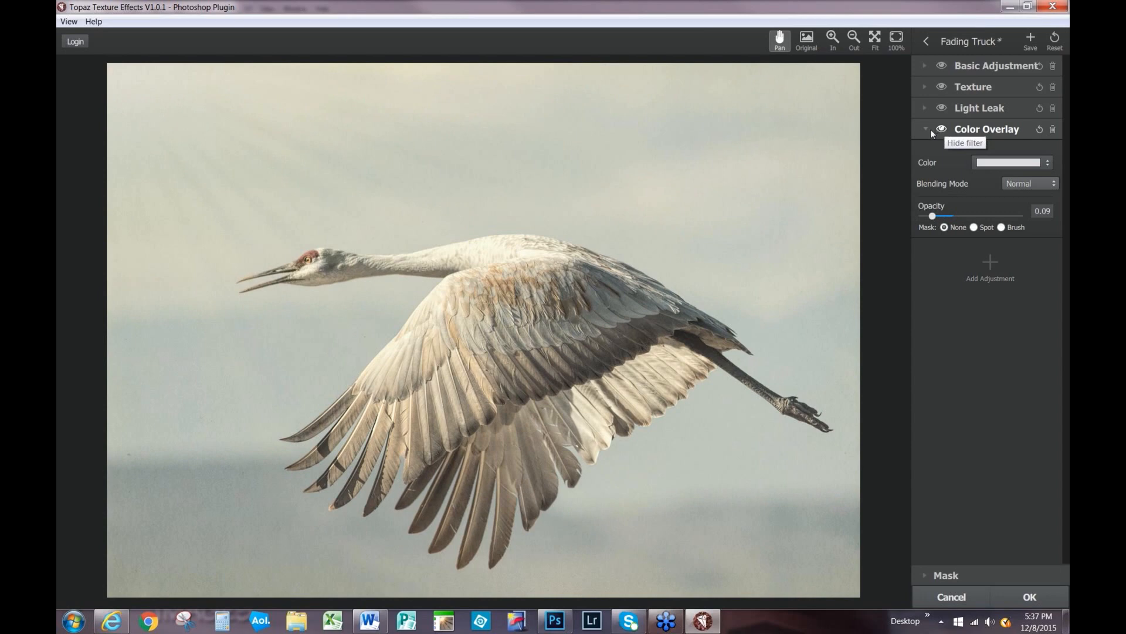
left_click(925, 129)
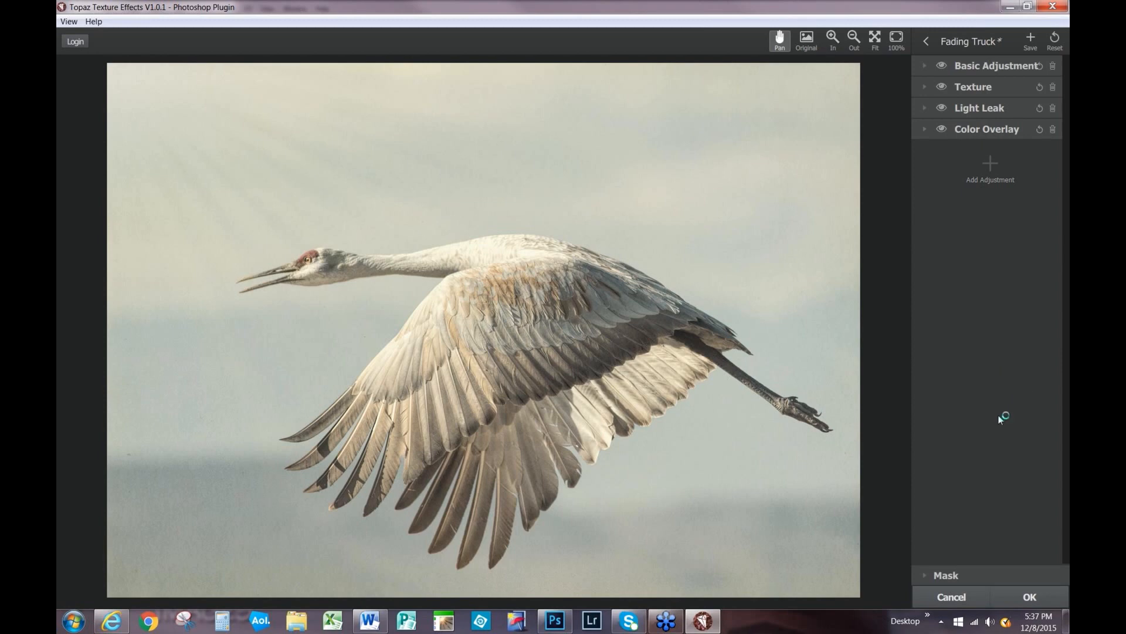
Compare the crane image with the Color Overlay, Light Leak and Texture adjustments hidden and shown, and review the Texture settings.
left_click(942, 129)
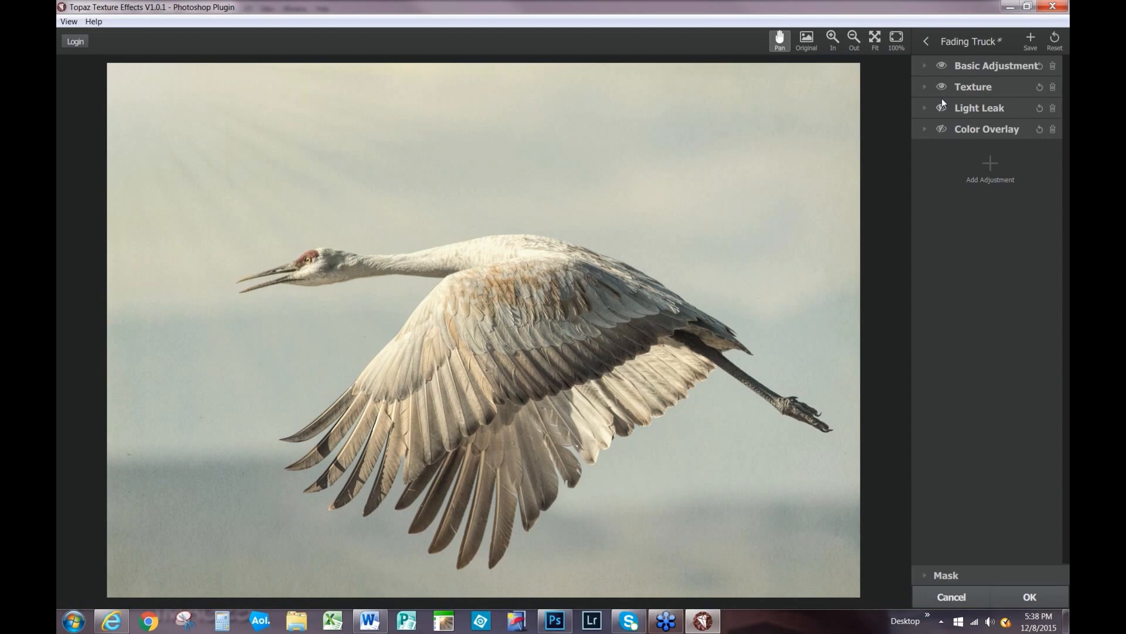
left_click(942, 87)
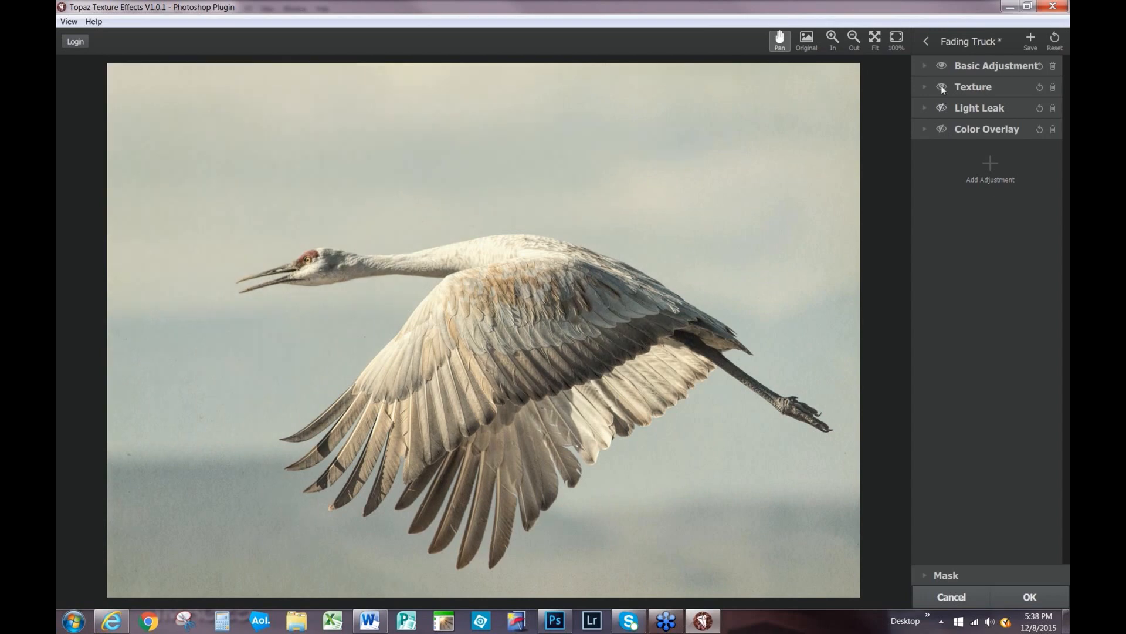
left_click(942, 108)
left_click(942, 129)
left_click(925, 86)
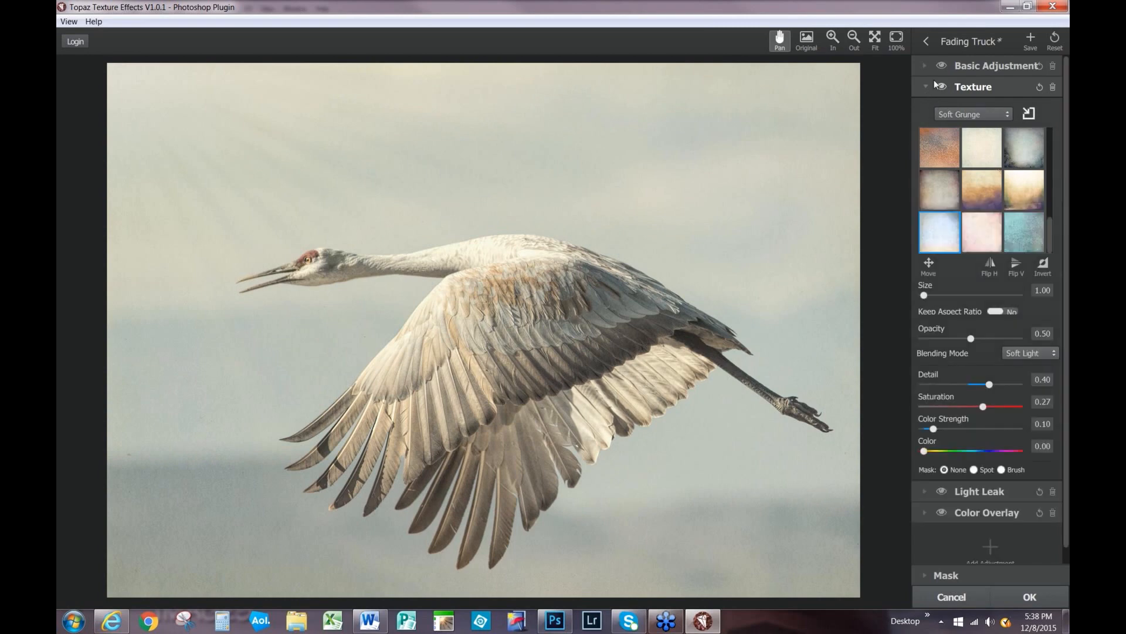
left_click(925, 86)
Apply the finished effect to the crane photo in Photoshop and compare it with the original by hiding and showing Layer 1.
left_click(1033, 597)
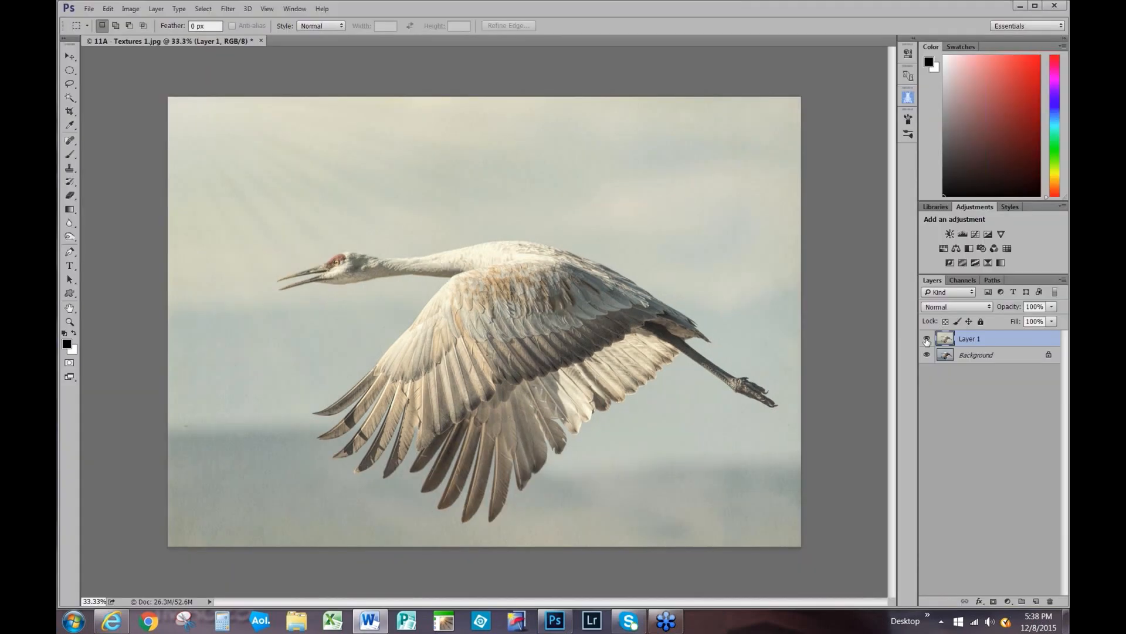
left_click(927, 339)
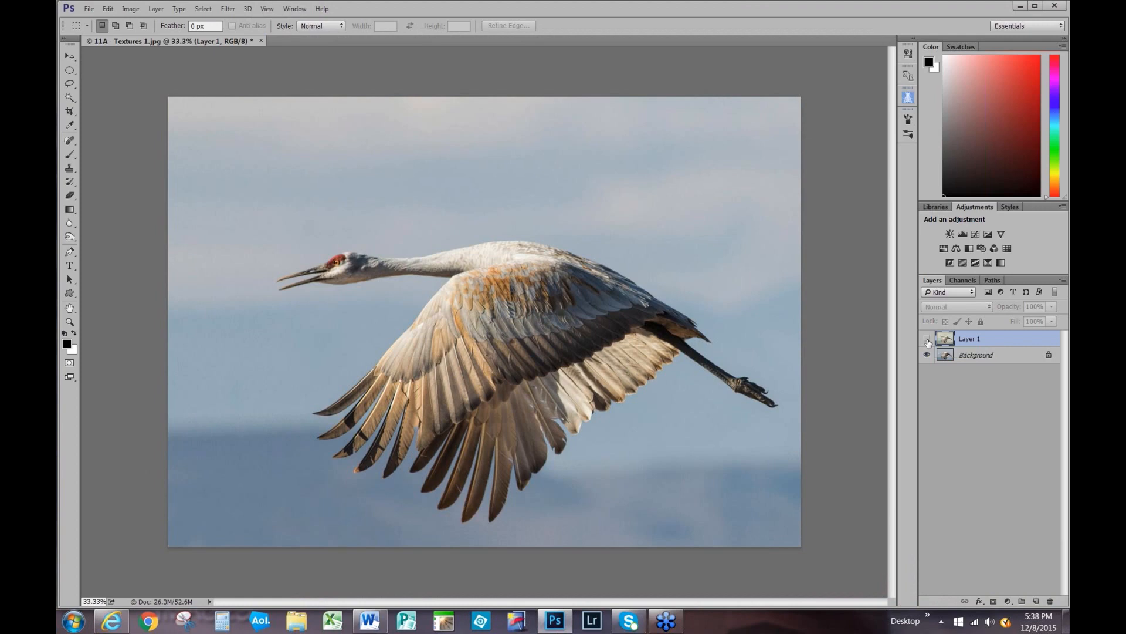
left_click(927, 339)
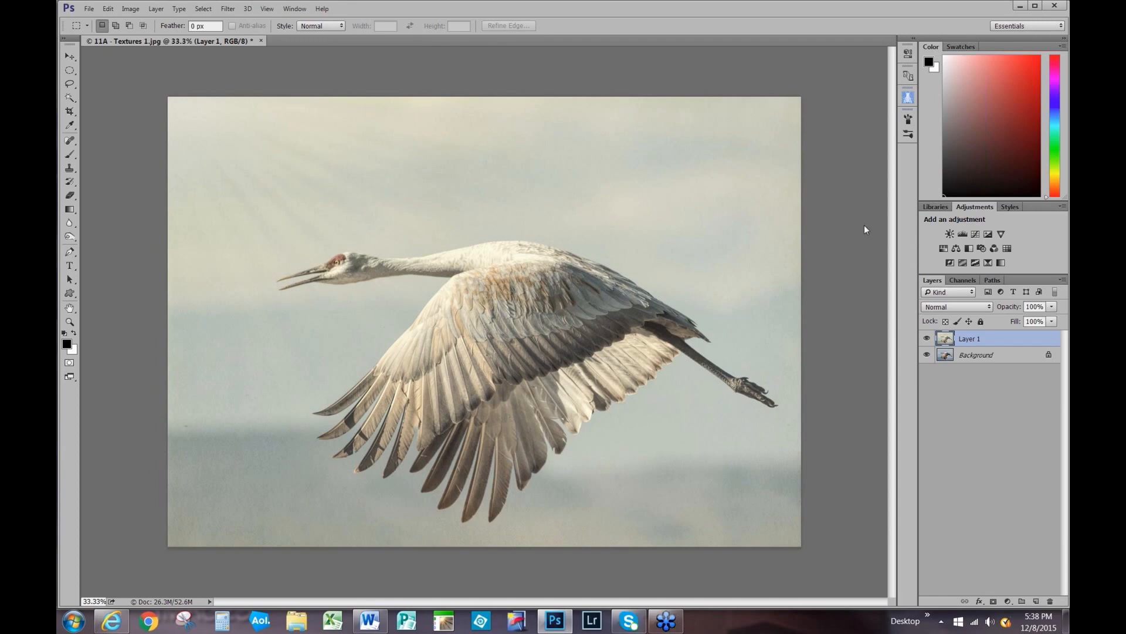
Close the 11A - Textures 1.jpg document without saving the changes.
left_click(89, 9)
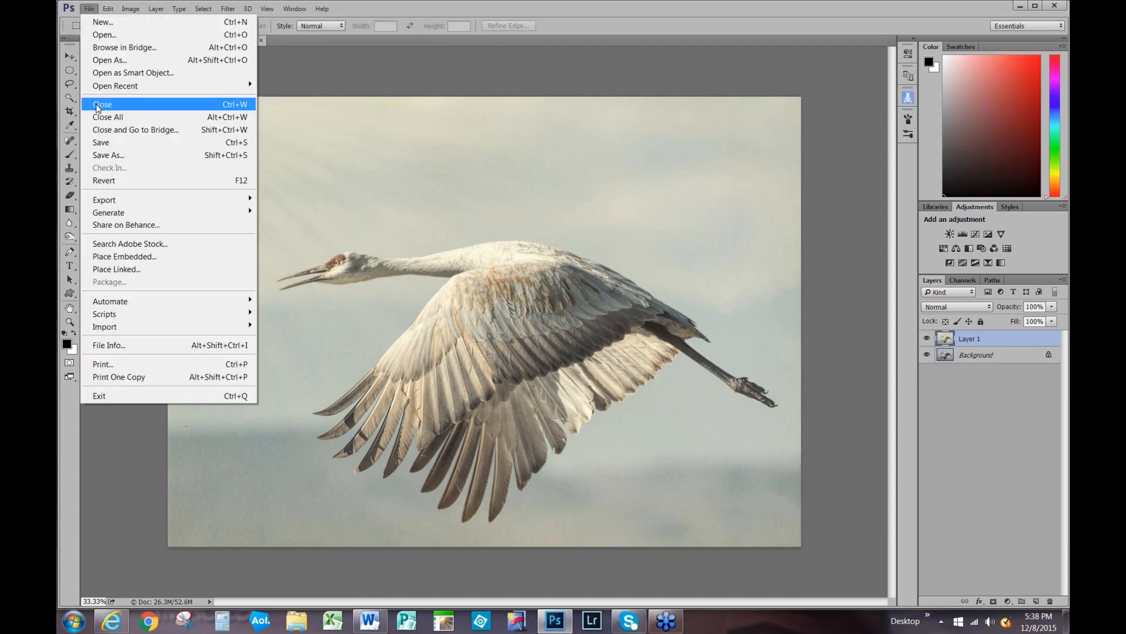
left_click(96, 106)
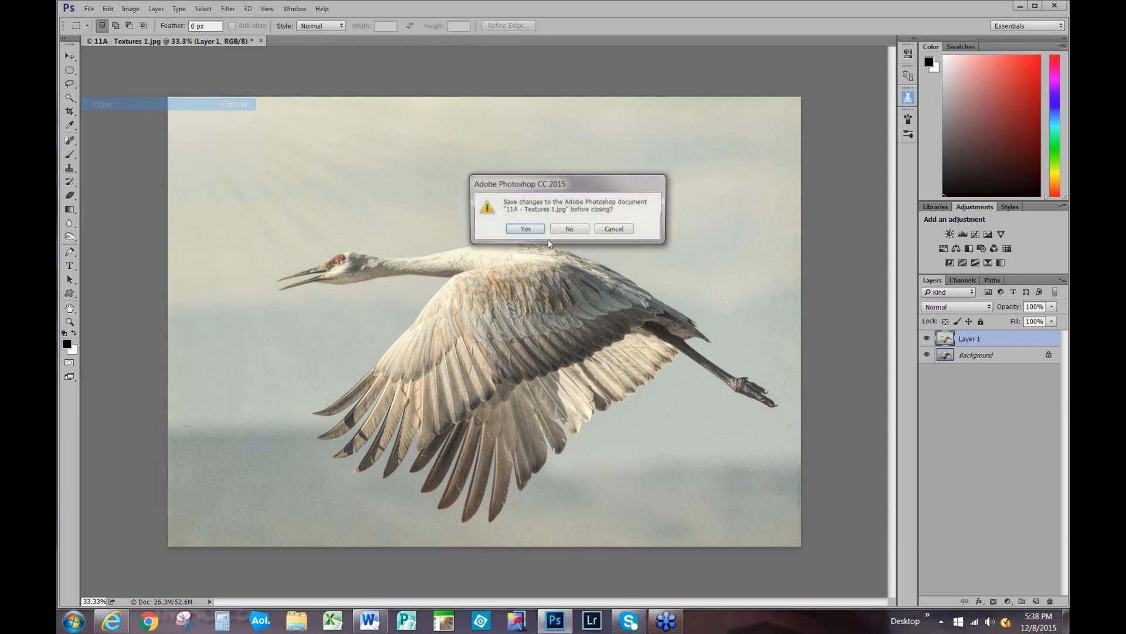
left_click(572, 230)
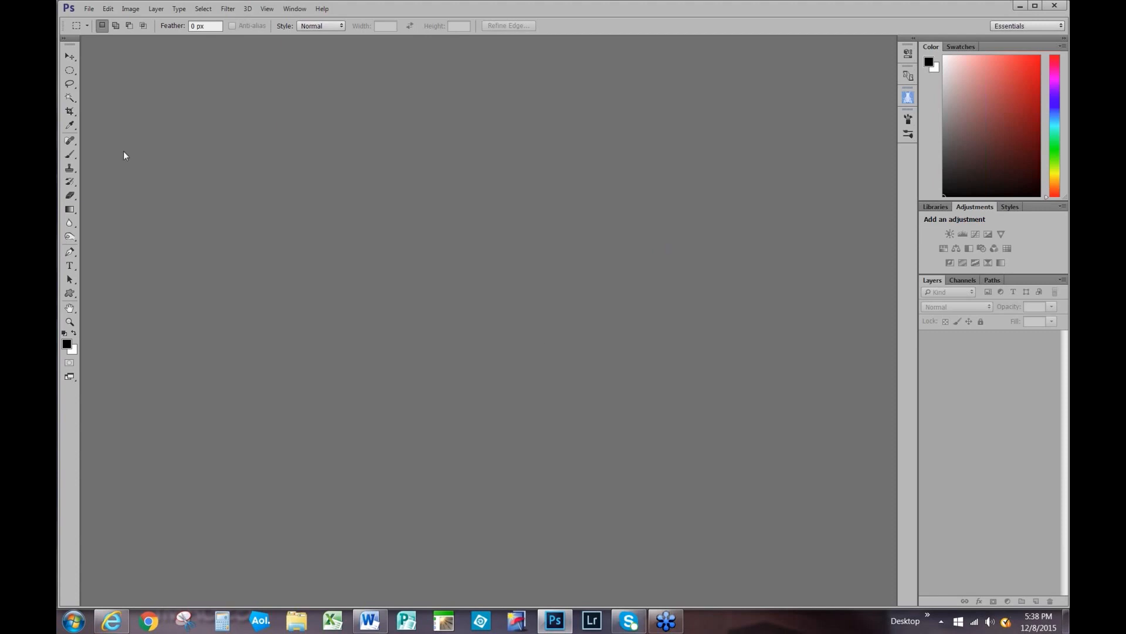
Open the Rust Texture file from the Topaz Webinar folder.
left_click(88, 11)
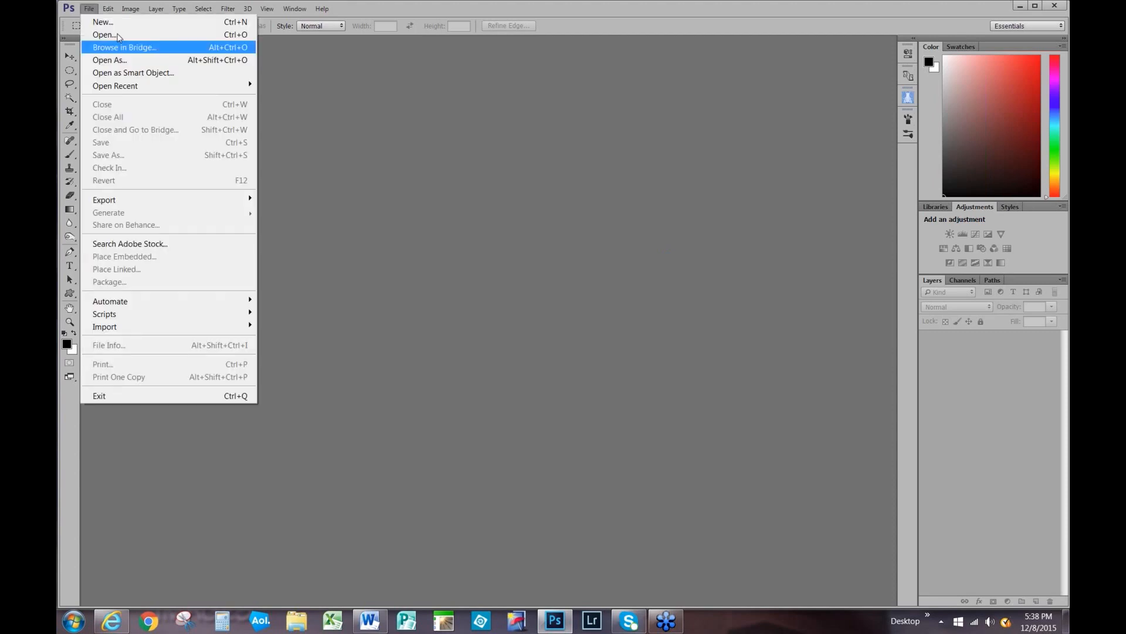
left_click(106, 34)
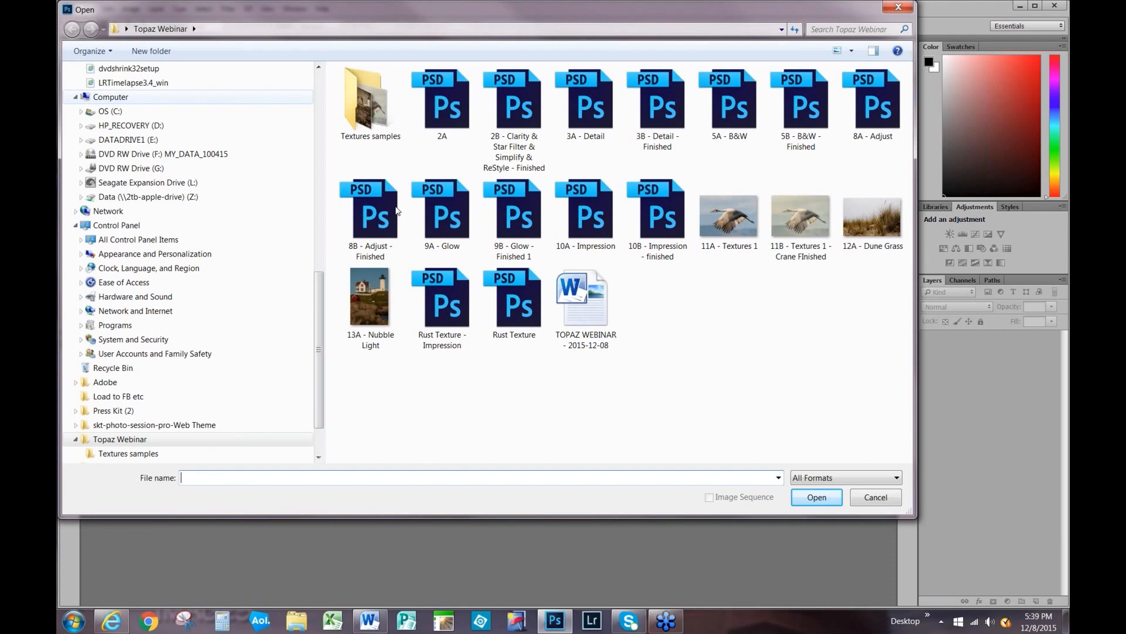
left_click(513, 300)
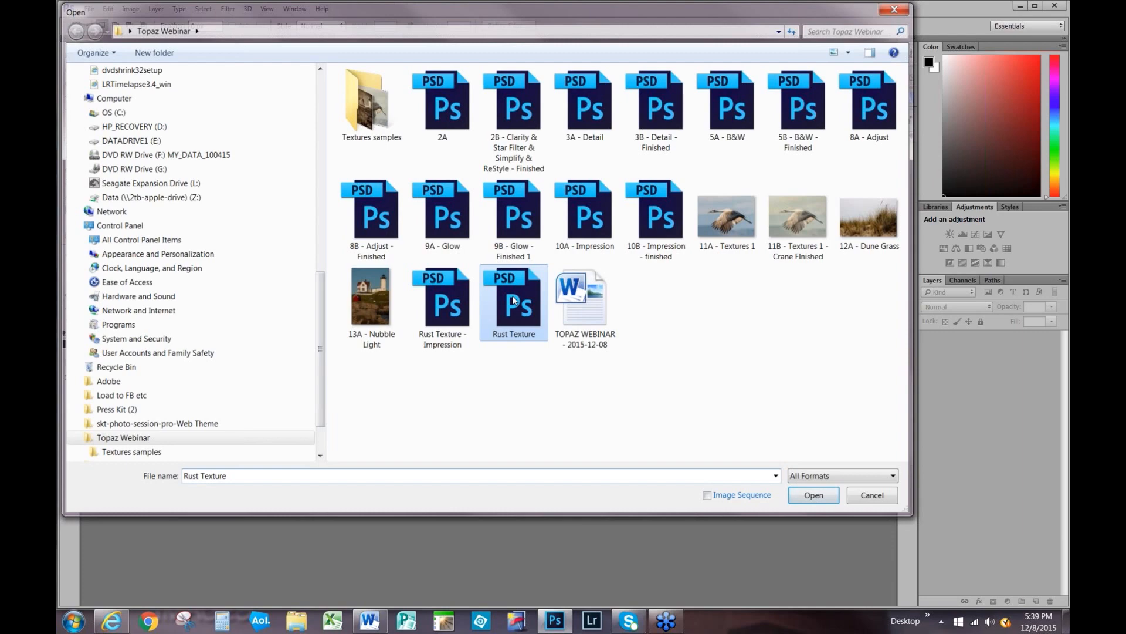
double_click(514, 301)
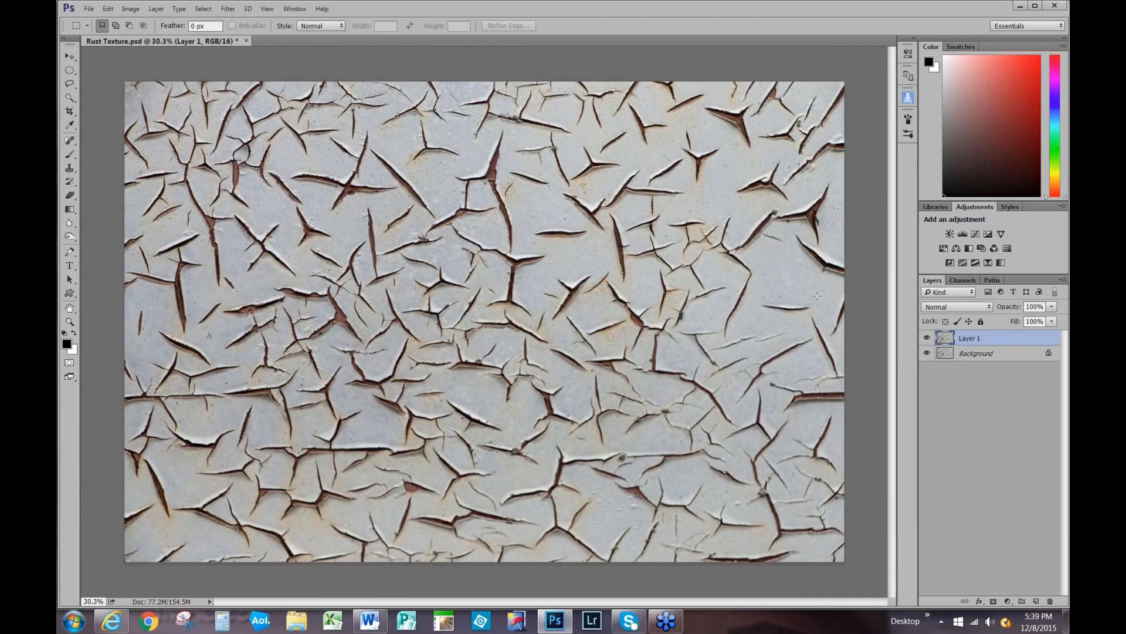
Open the rust texture layer in Topaz Impression, choose the Monet II preset and open its settings for editing.
left_click(229, 10)
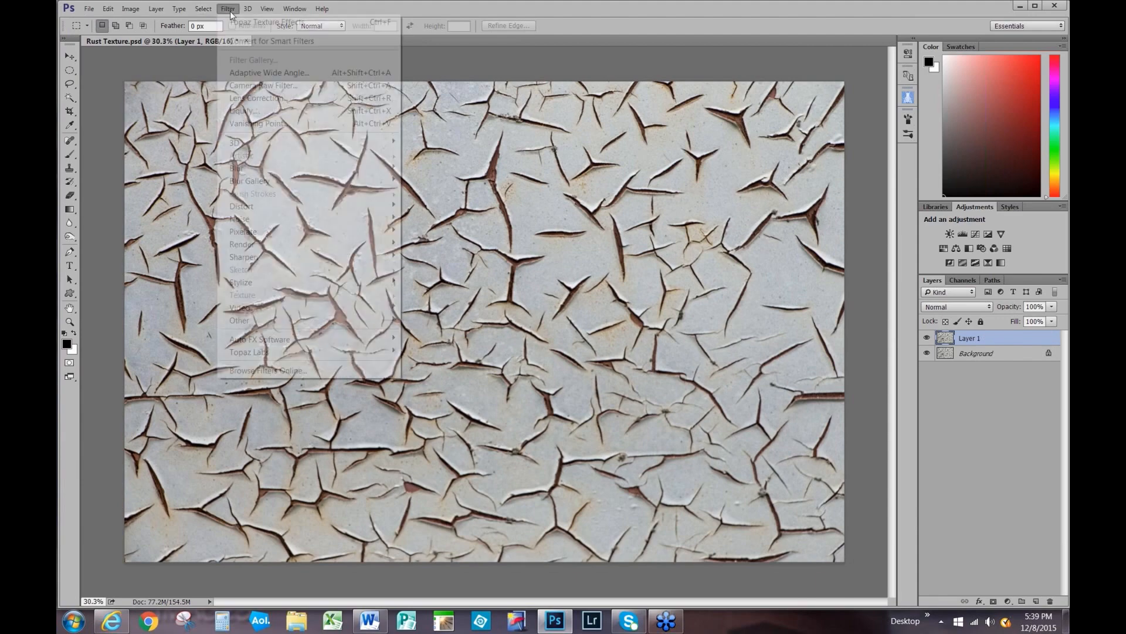
mouse_move(340, 354)
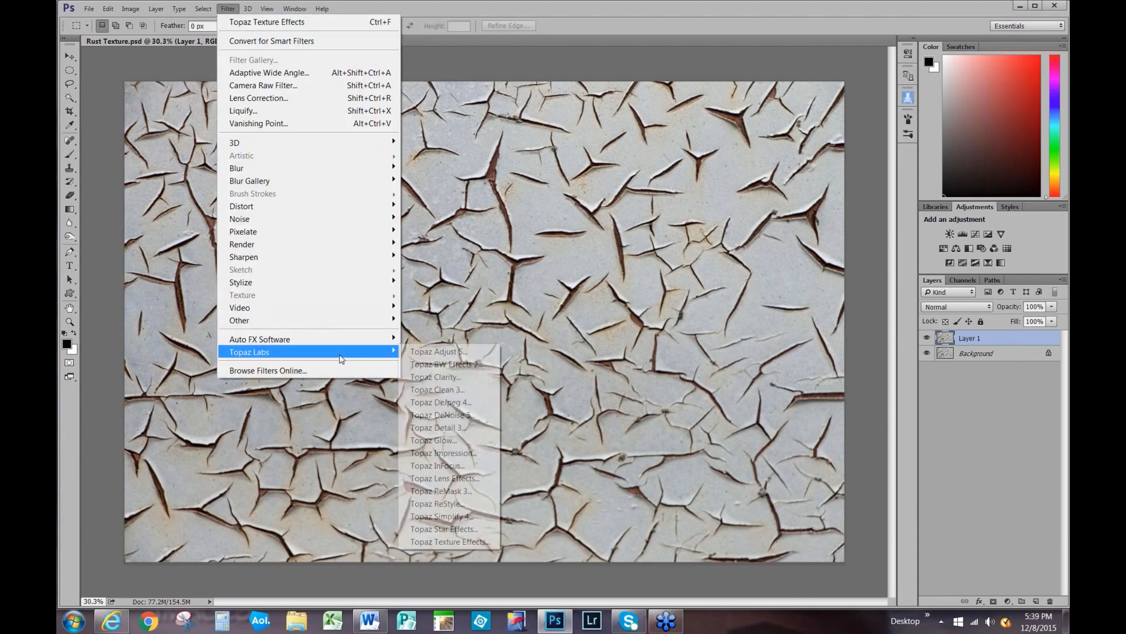
left_click(460, 456)
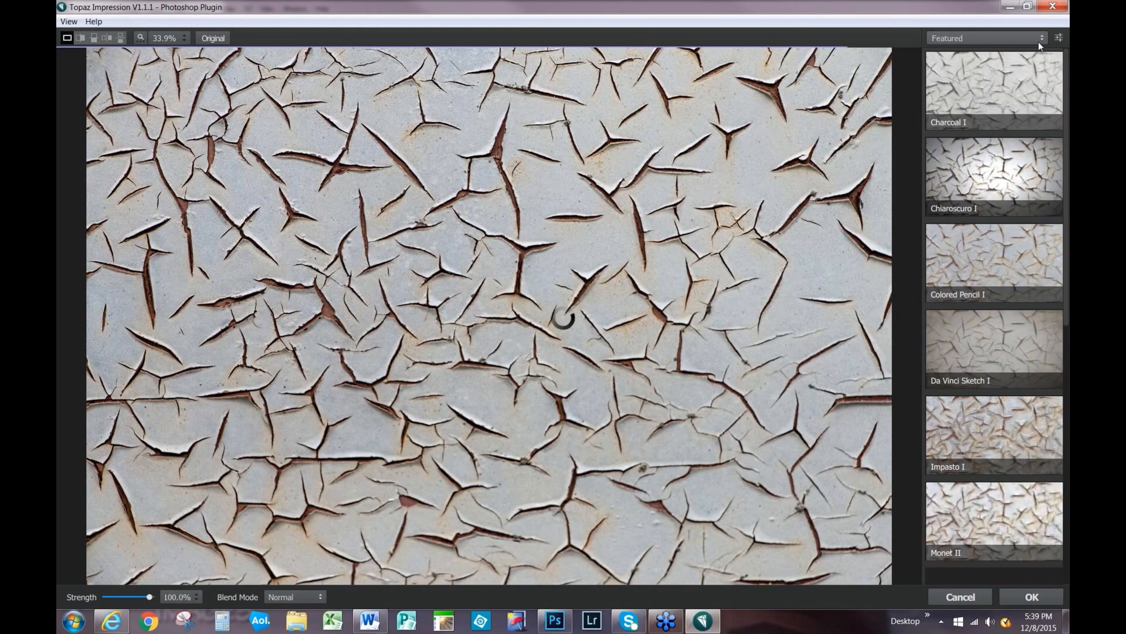
left_click(944, 515)
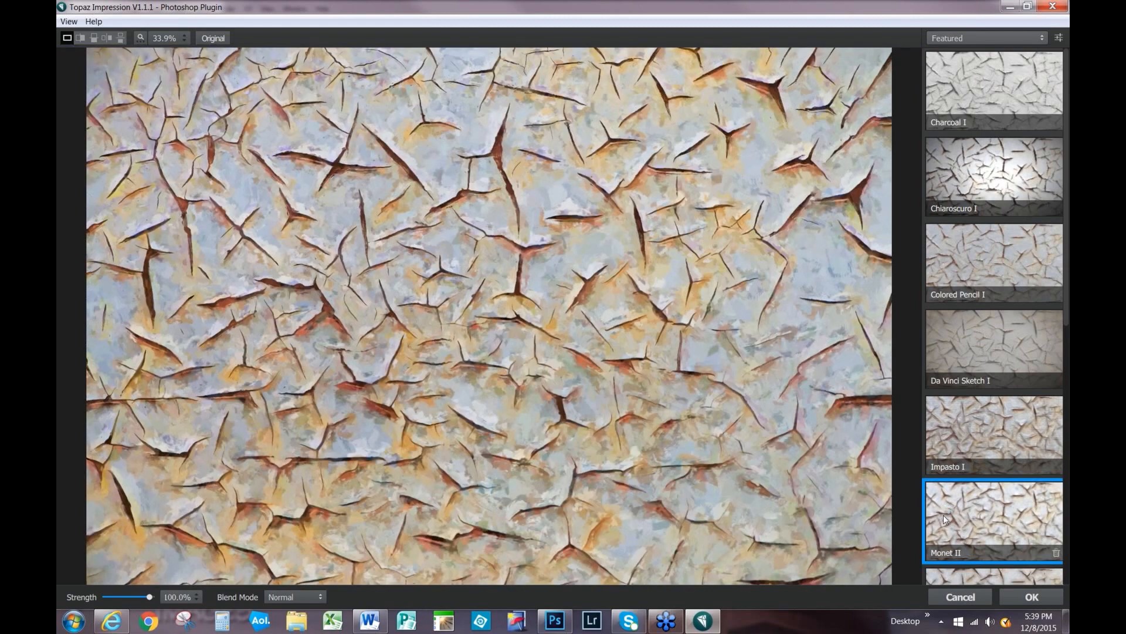
mouse_move(997, 523)
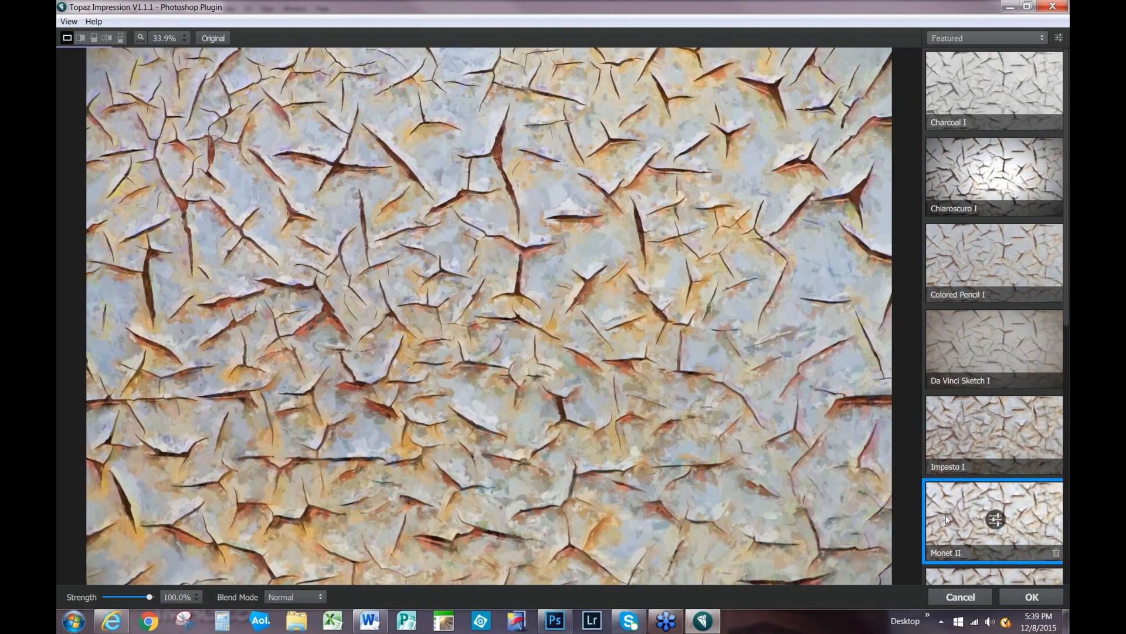
left_click(1001, 532)
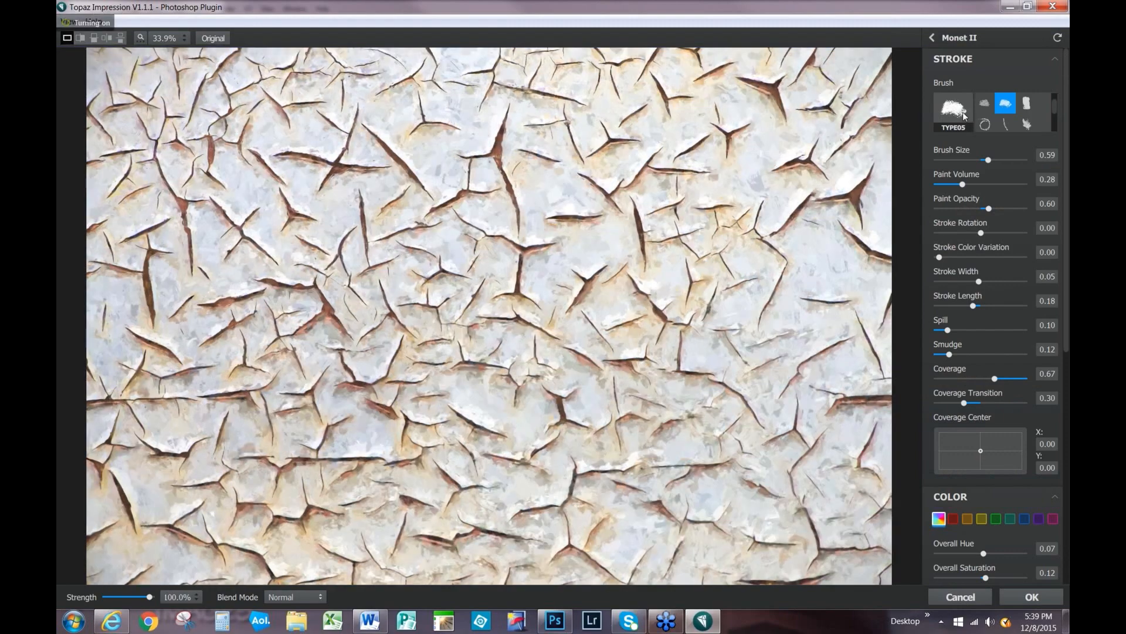
Switch the stroke brush to TYPE09 and set Brush Size to 0.80, Paint Opacity to 0.75 and Stroke Rotation to 0.48.
left_click(1026, 123)
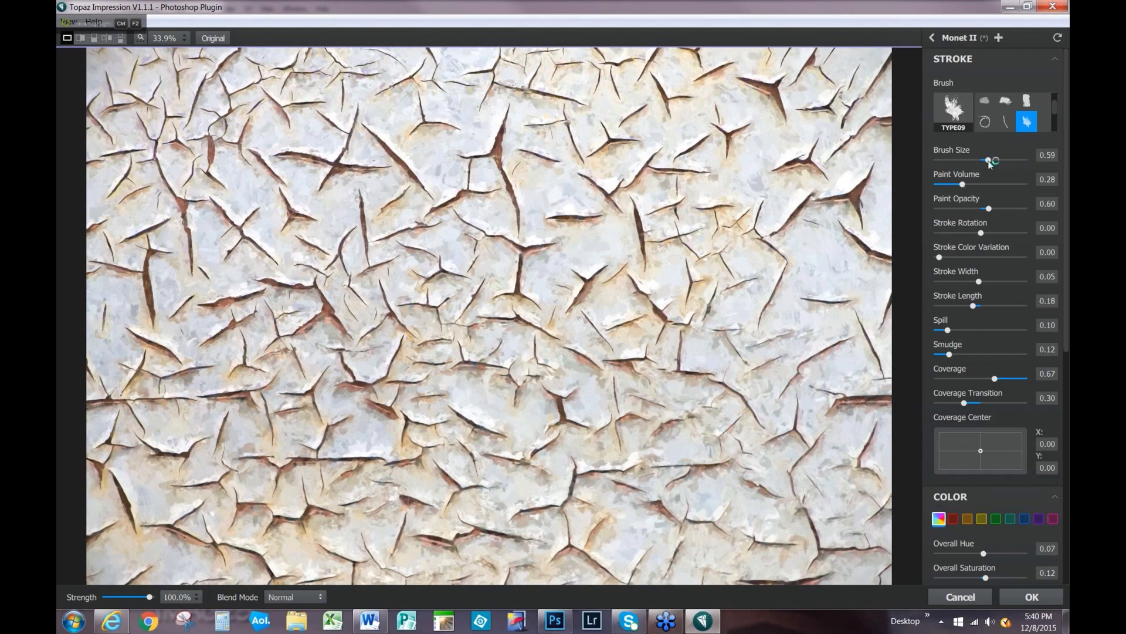
left_click_drag(990, 160, 1006, 160)
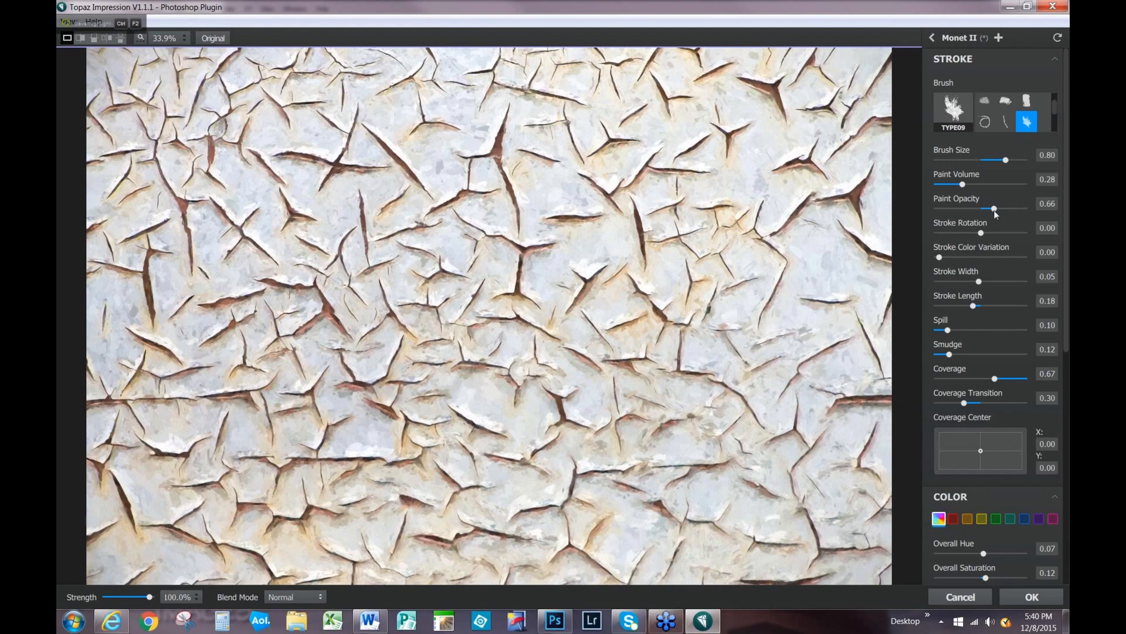
left_click_drag(997, 210, 999, 211)
mouse_move(1001, 210)
left_mouse_down()
mouse_move(993, 233)
mouse_move(1003, 234)
left_mouse_up()
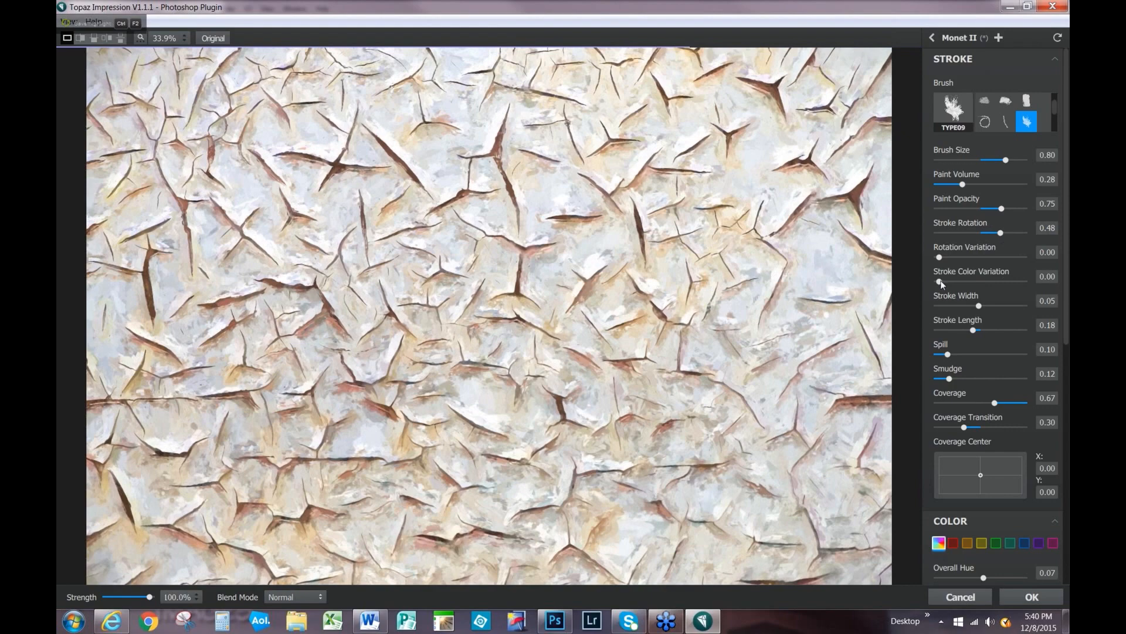
Set Stroke Color Variation to 0.11, Stroke Width to 0.46, Stroke Length to 0.39 and Spill to 0.41.
left_click_drag(940, 282, 948, 282)
left_click_drag(983, 304, 1000, 306)
left_click(973, 330)
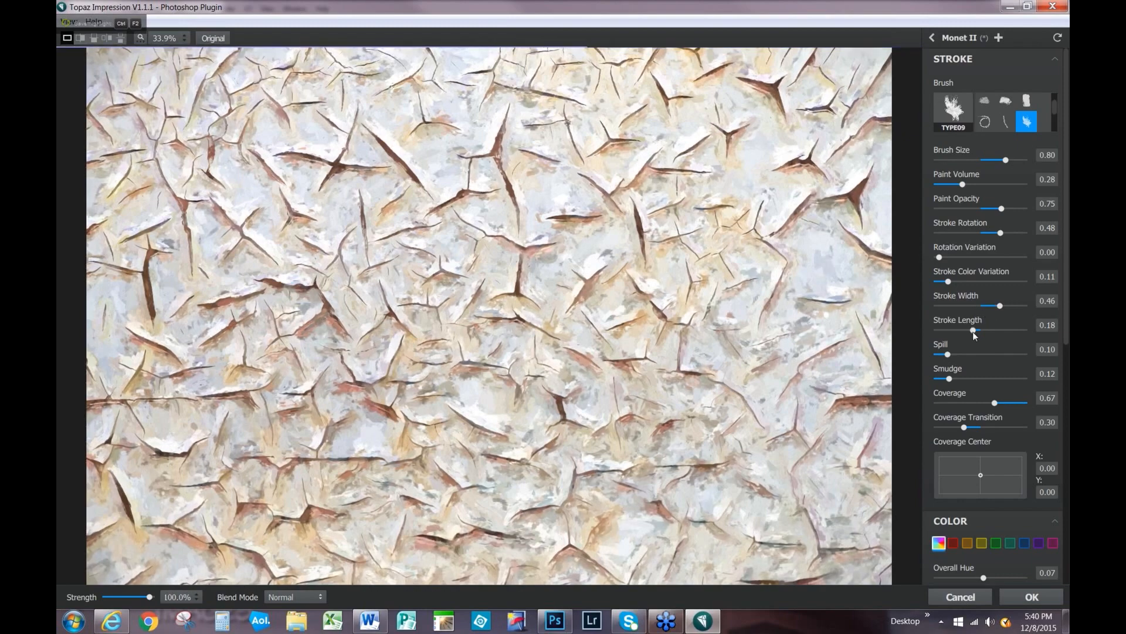
left_click_drag(983, 332, 1000, 333)
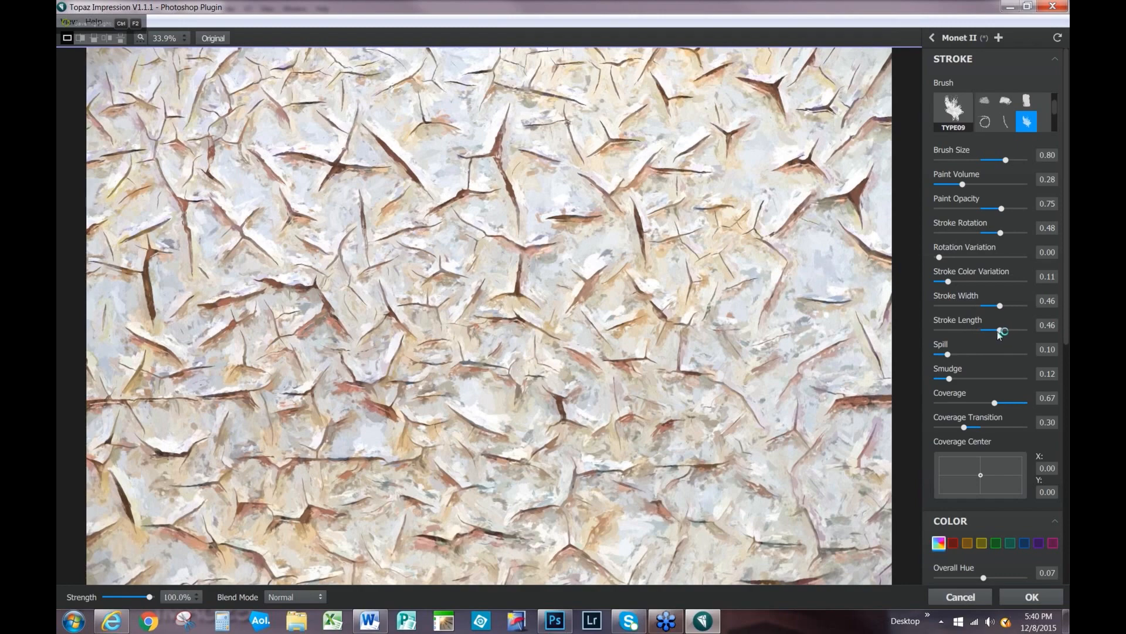
mouse_move(999, 332)
left_mouse_down()
mouse_move(963, 354)
mouse_move(973, 356)
left_mouse_up()
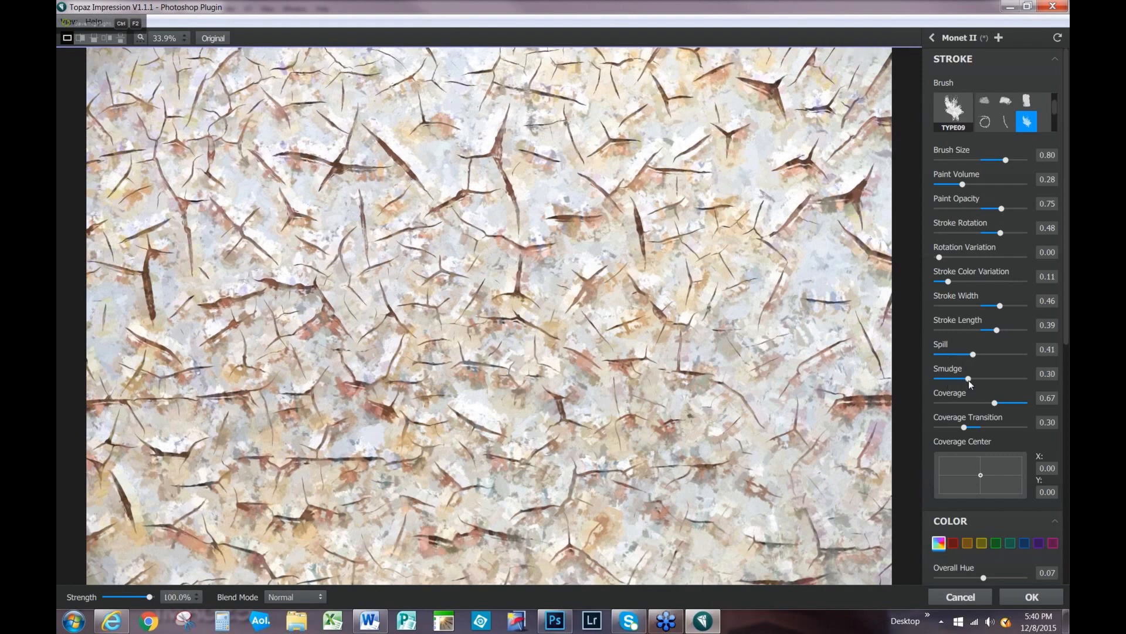
Set Smudge to 0.33 and Coverage Transition to 0.21, and confirm the Impression effect.
left_click(968, 379)
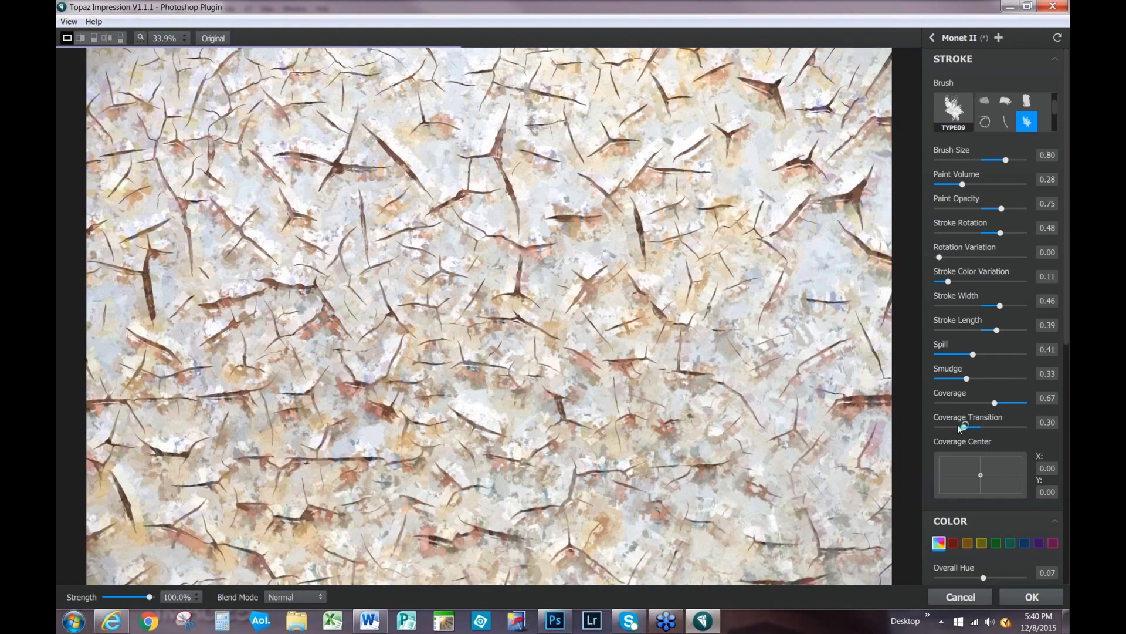
left_click_drag(962, 426, 956, 427)
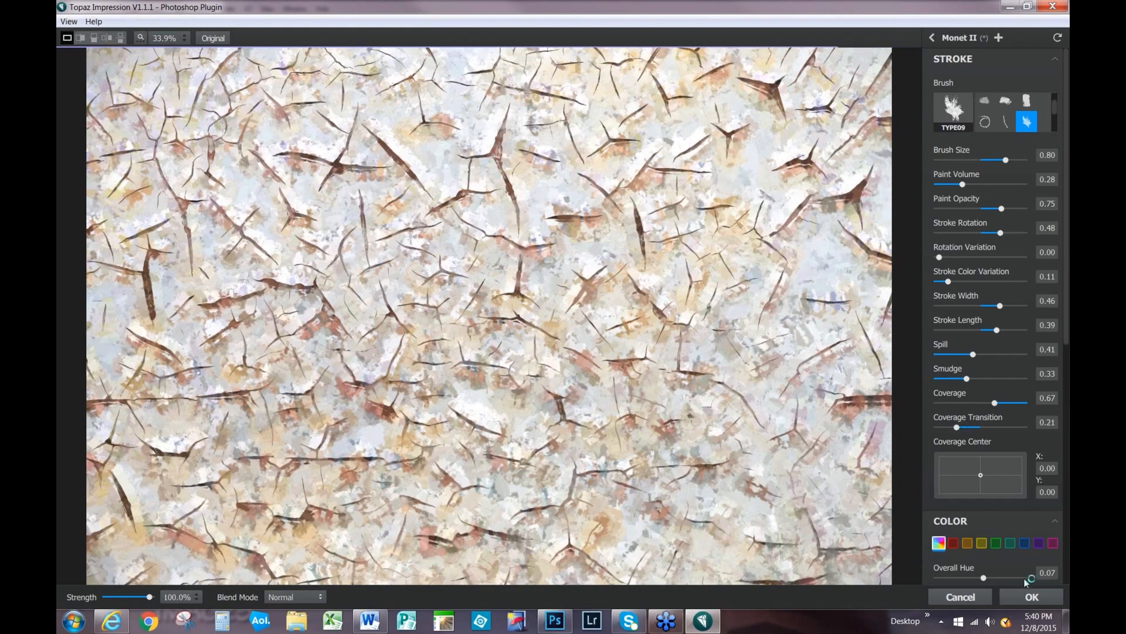
left_click(1043, 601)
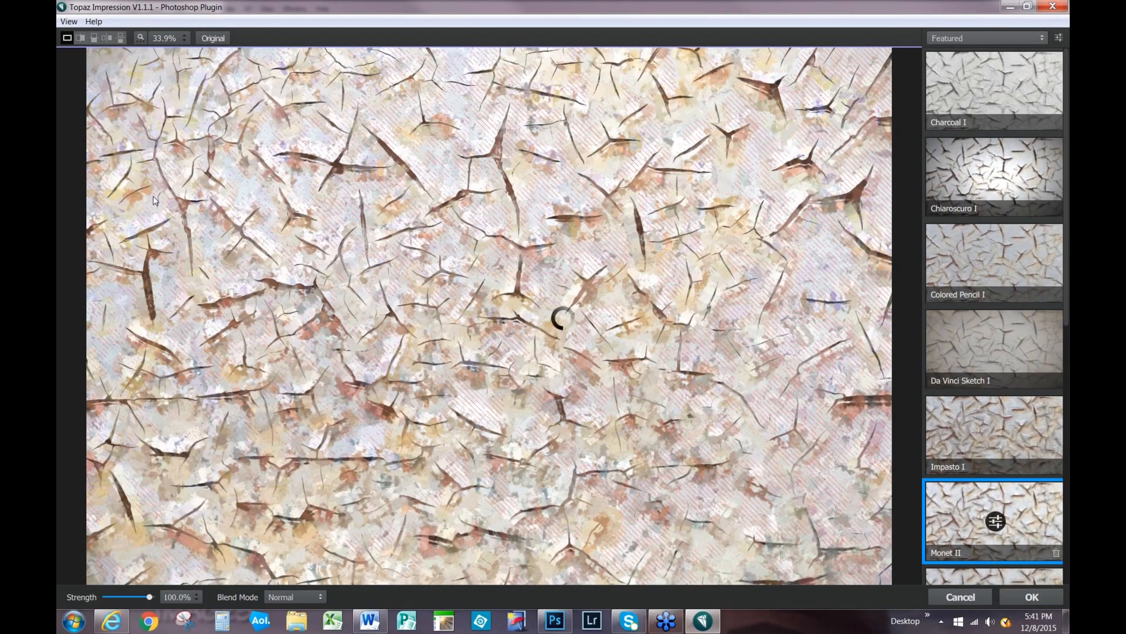
Reopen the Monet II settings, change the texture to CANVAS II and apply the effect to the rust image.
left_click(996, 521)
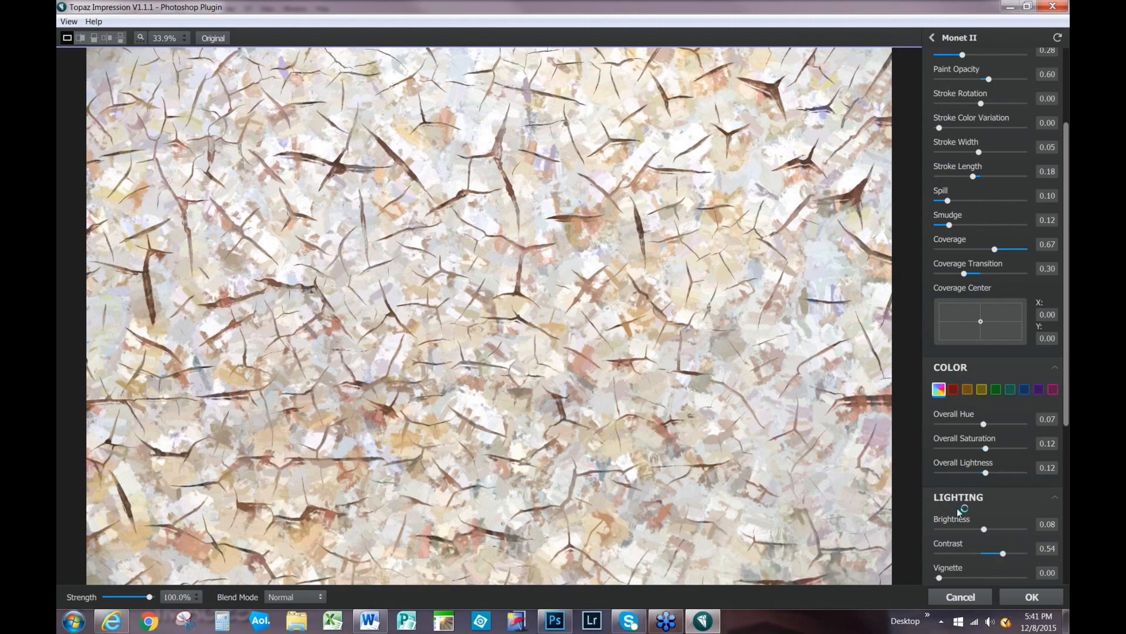
scroll(959, 511, "down", 5)
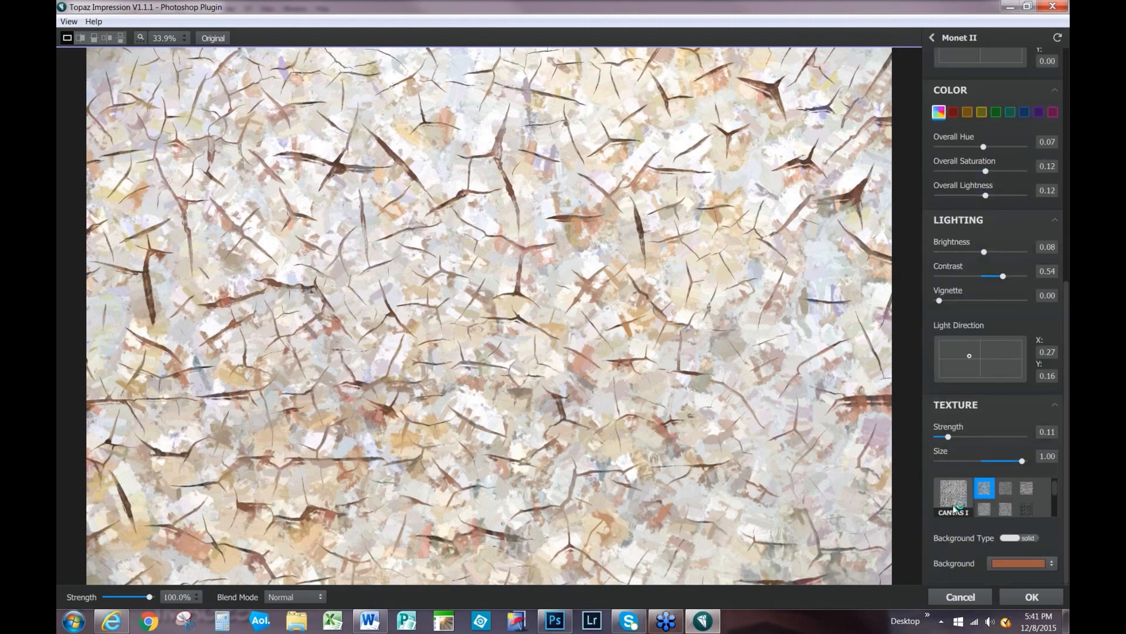
left_click(990, 494)
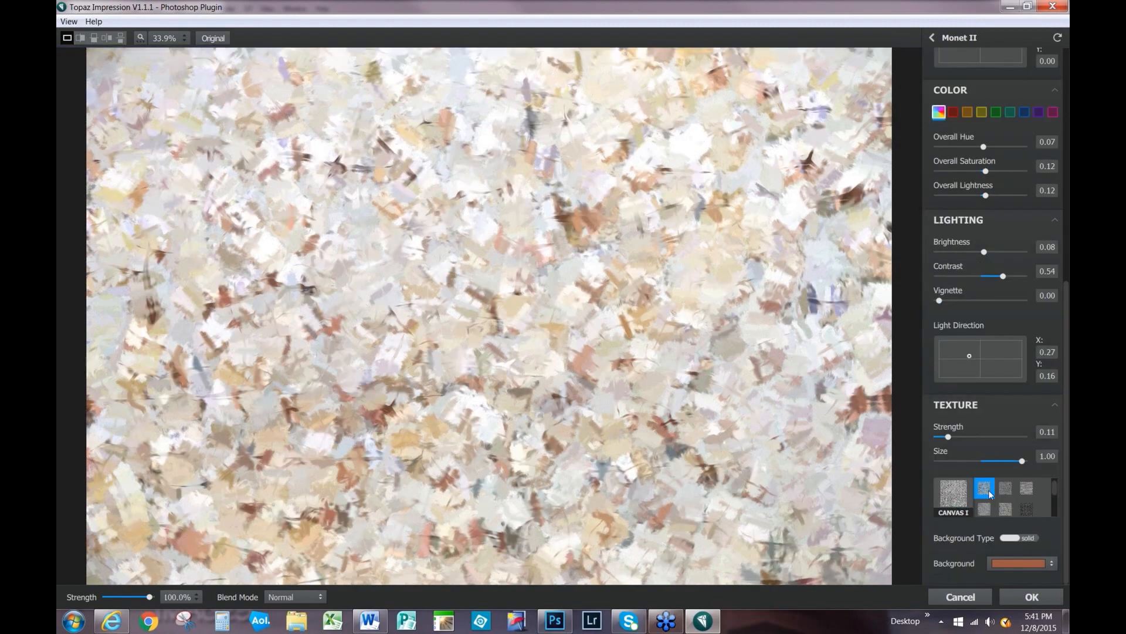
left_click(1008, 490)
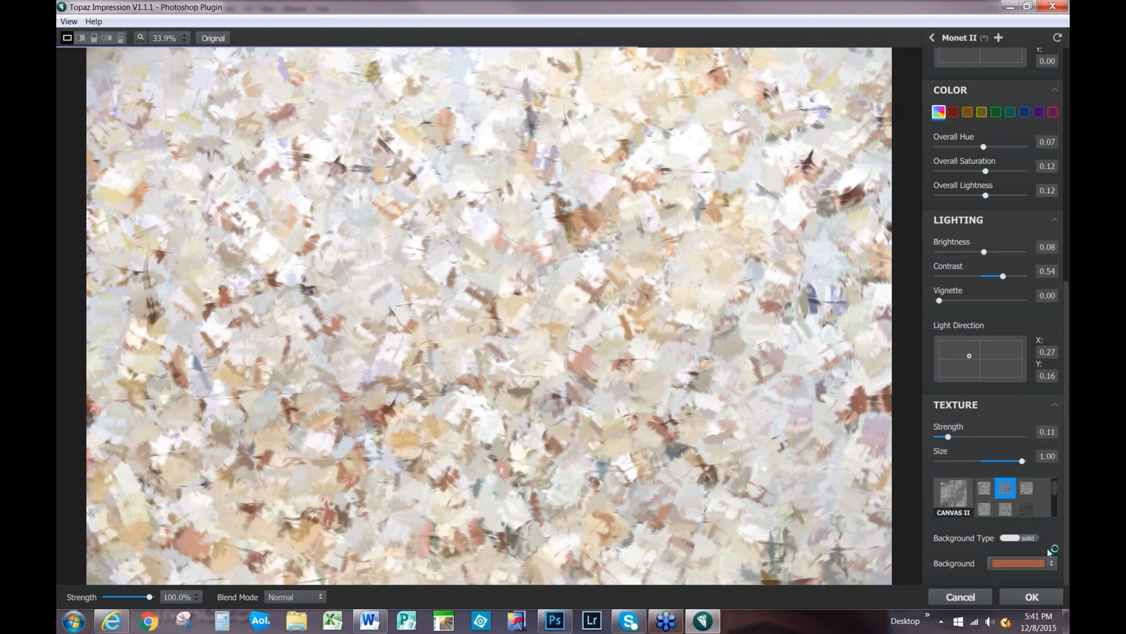
left_click(1033, 597)
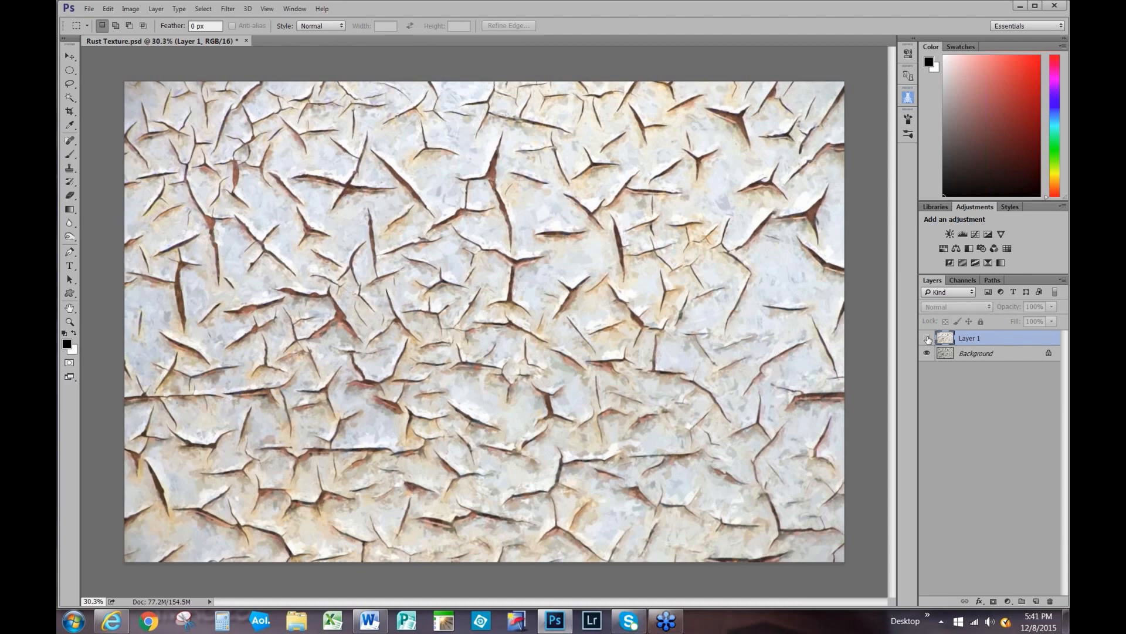
Show Layer 1 again and try blending modes on it, including Overlay and Soft Light, ending on Dissolve.
left_click(927, 338)
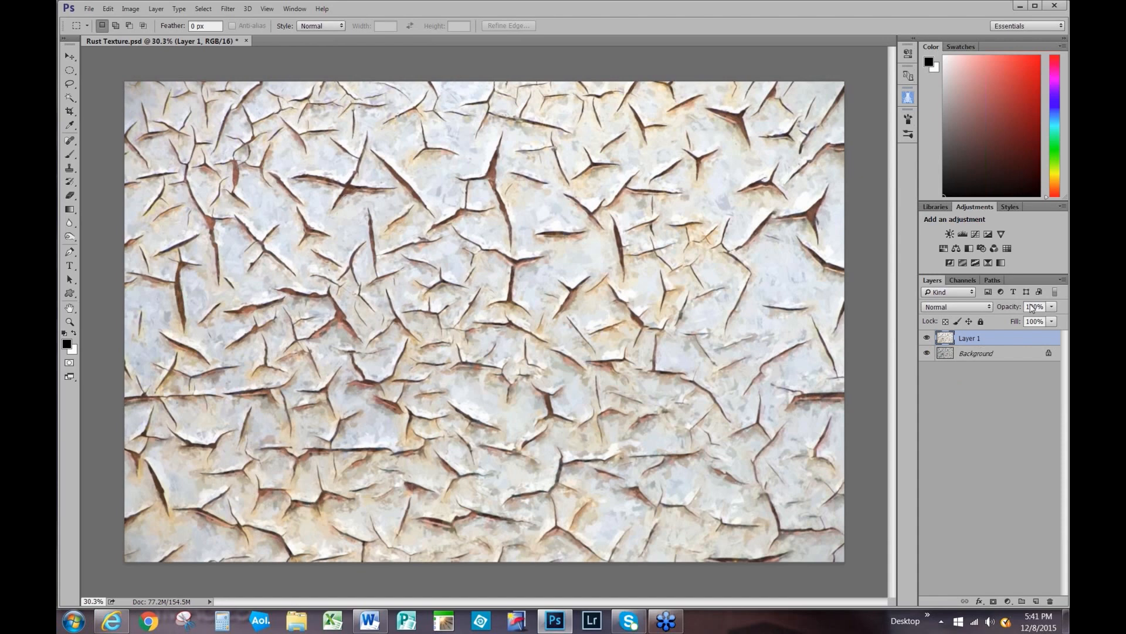
left_click(970, 308)
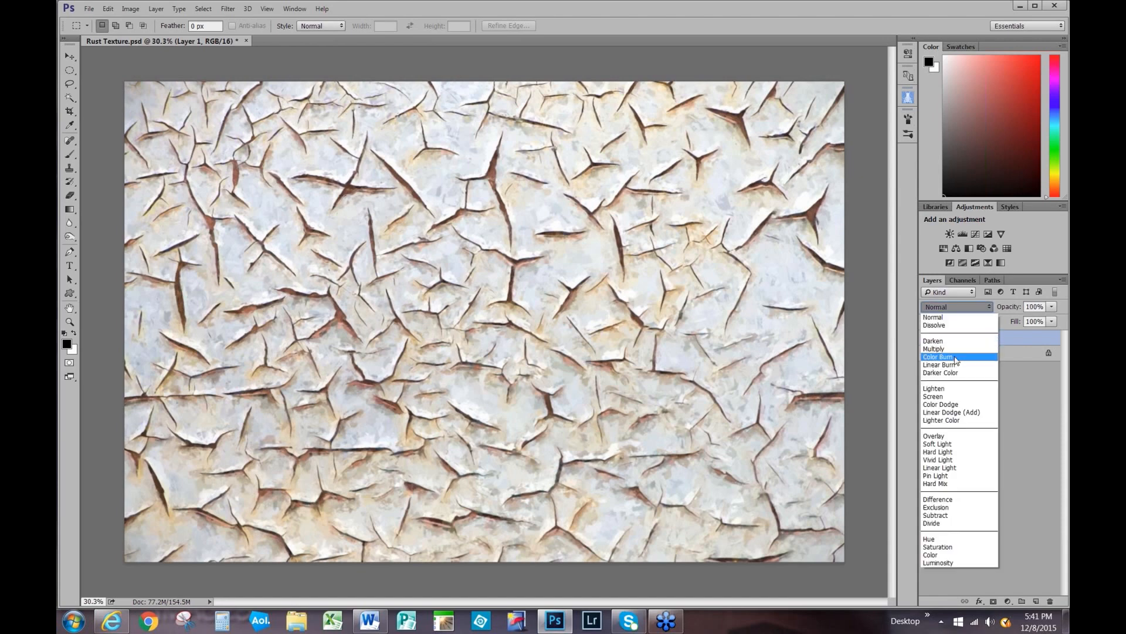
left_click(937, 436)
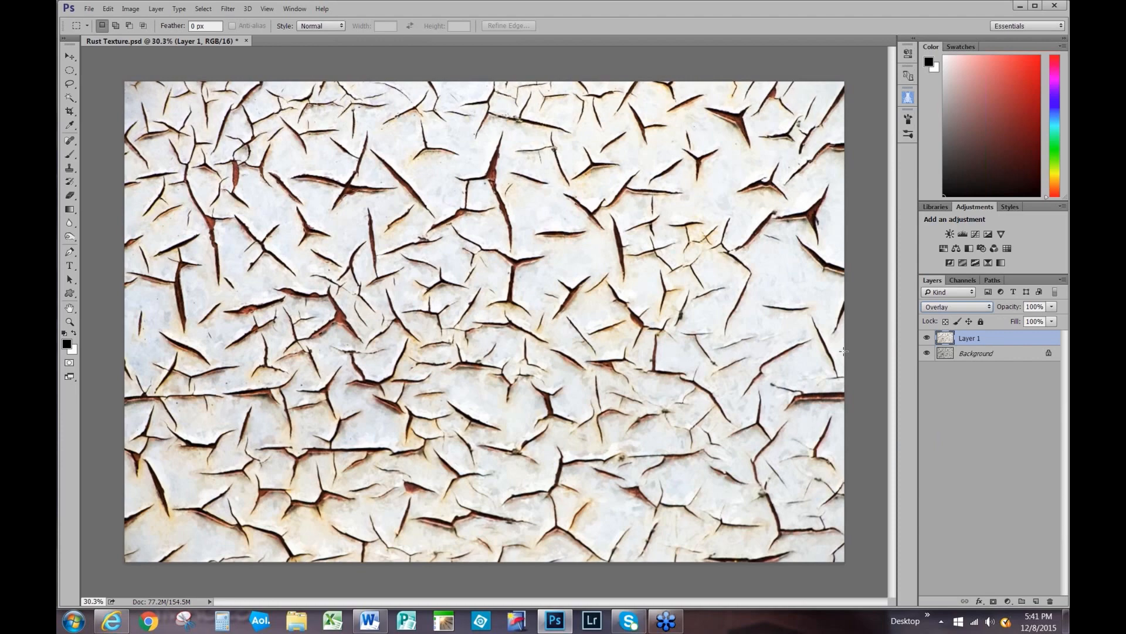
key("shift+plus")
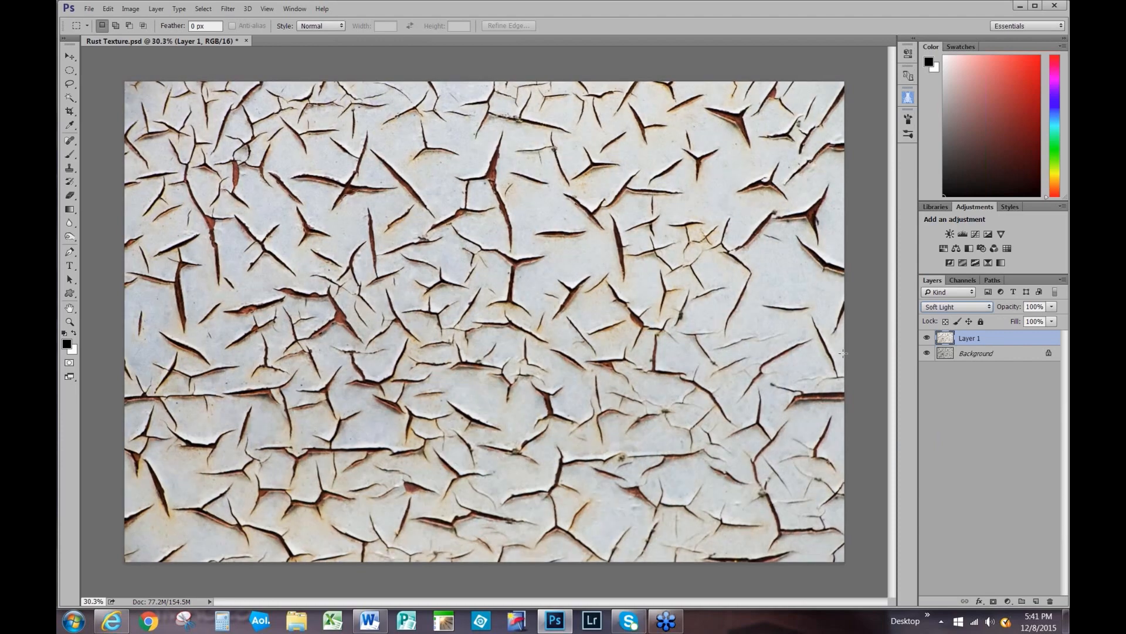
scroll(843, 353, "up", 12)
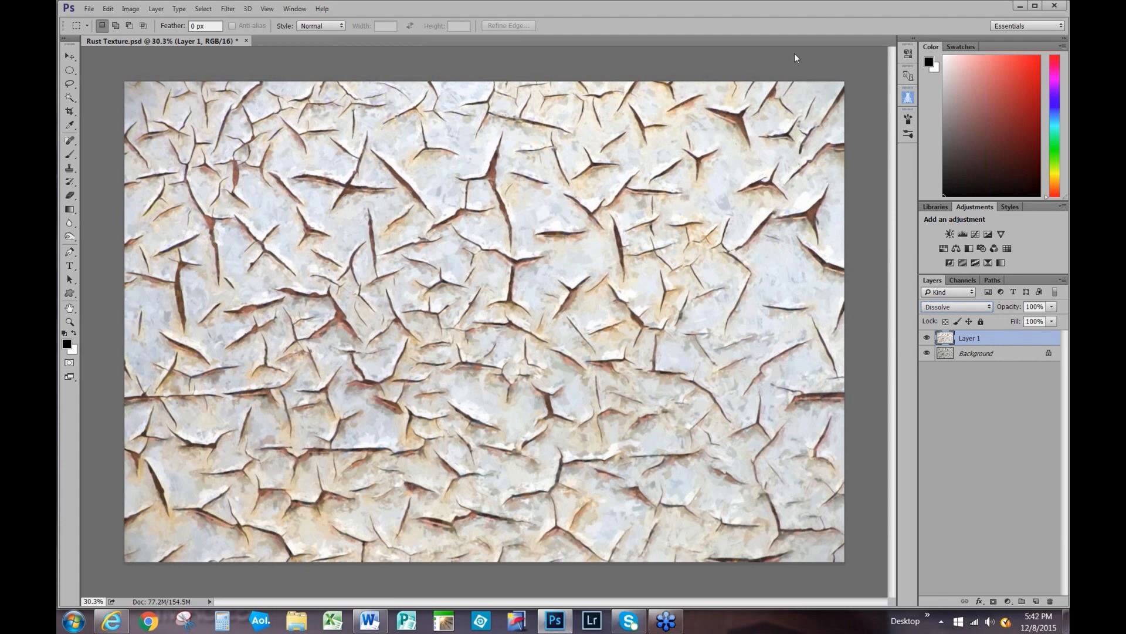
Close the Rust Texture.psd document without saving the changes.
left_click(89, 8)
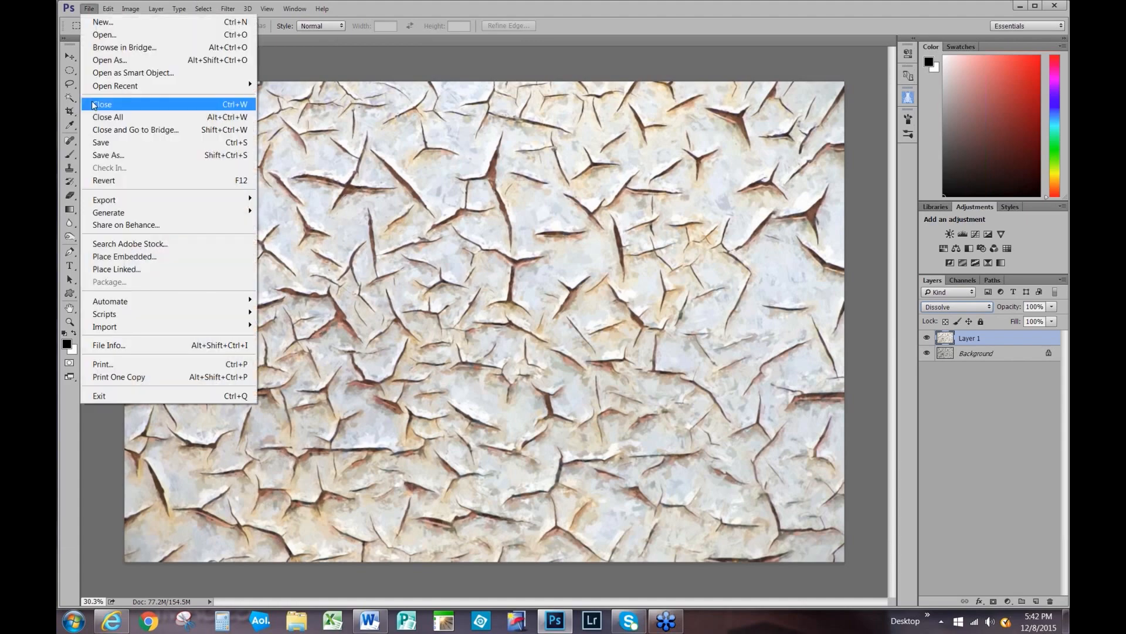
left_click(95, 105)
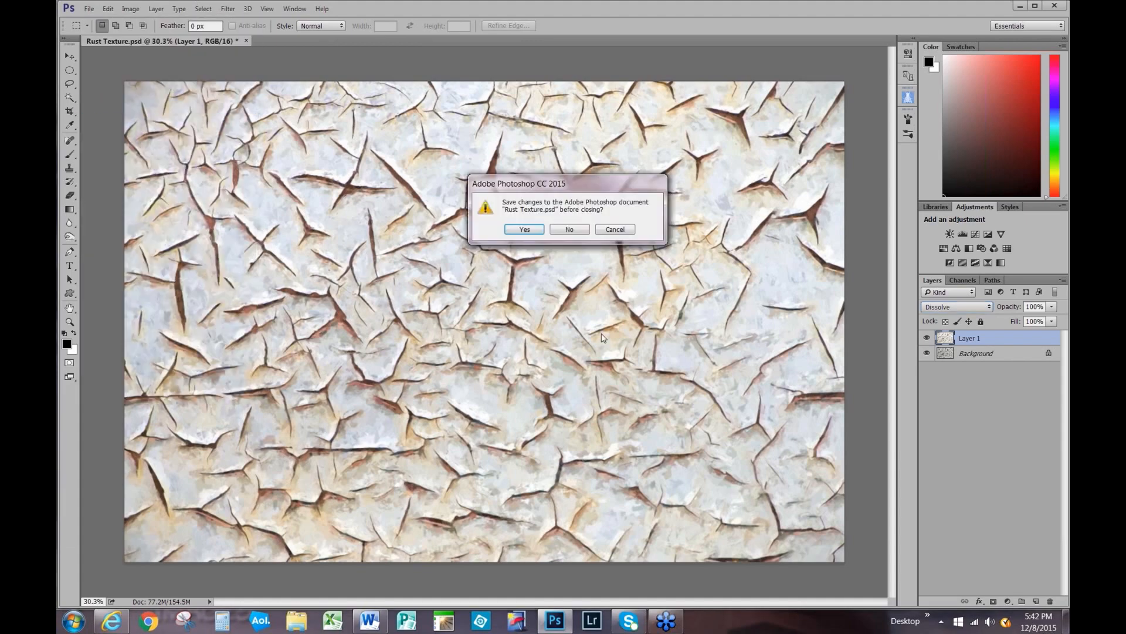
left_click(578, 235)
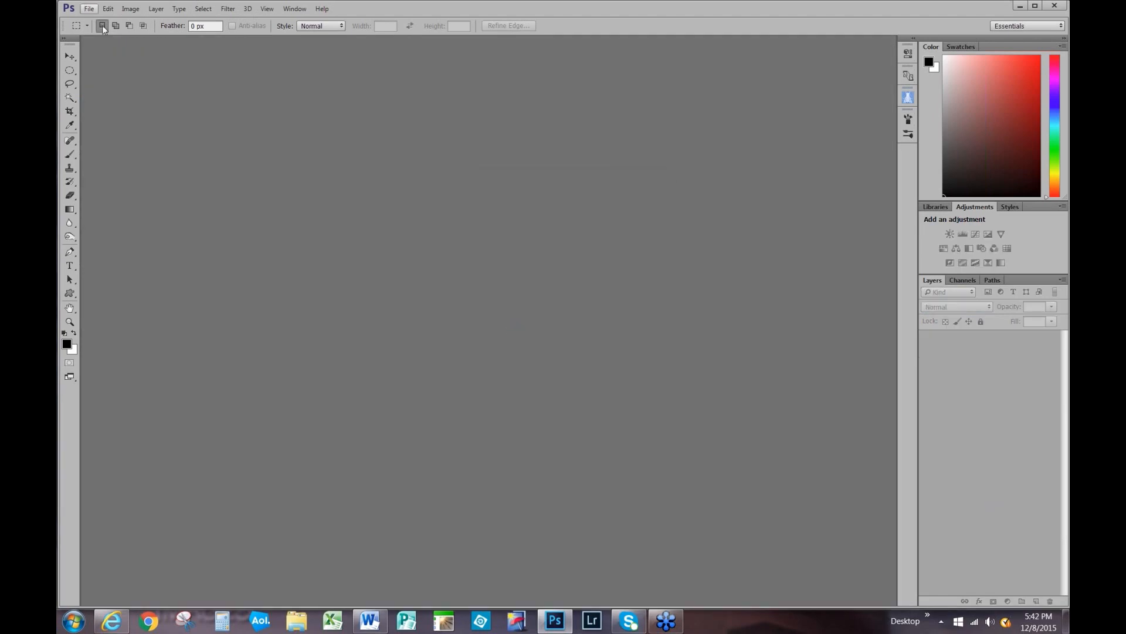
Open the 13A - Nubble Light lighthouse photo from the Topaz Webinar folder.
left_click(88, 8)
left_click(112, 35)
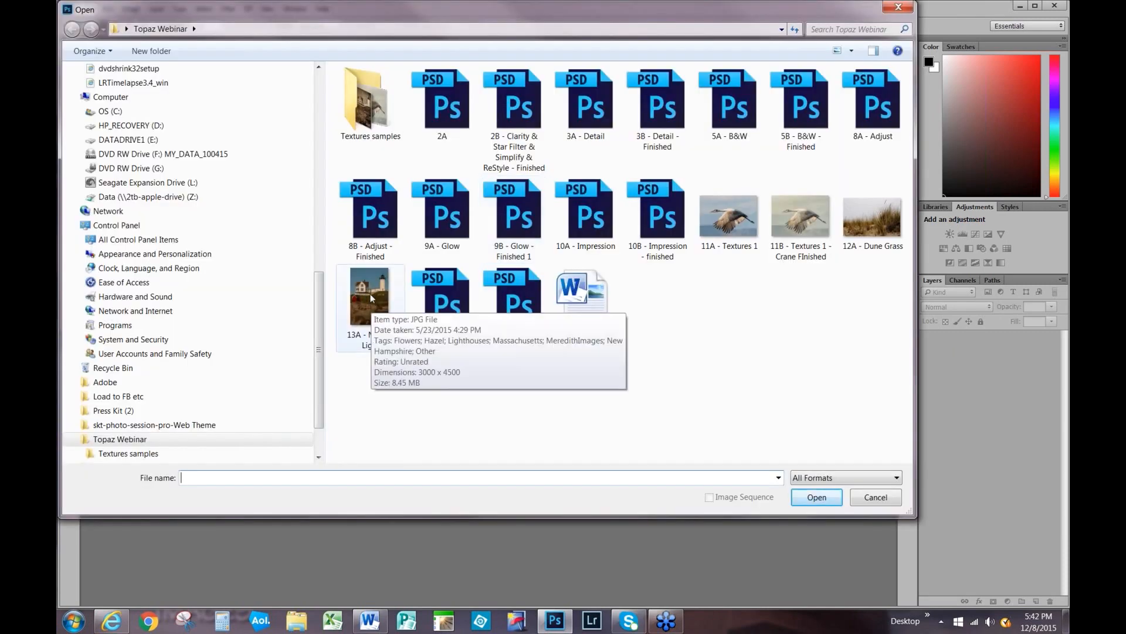
double_click(371, 298)
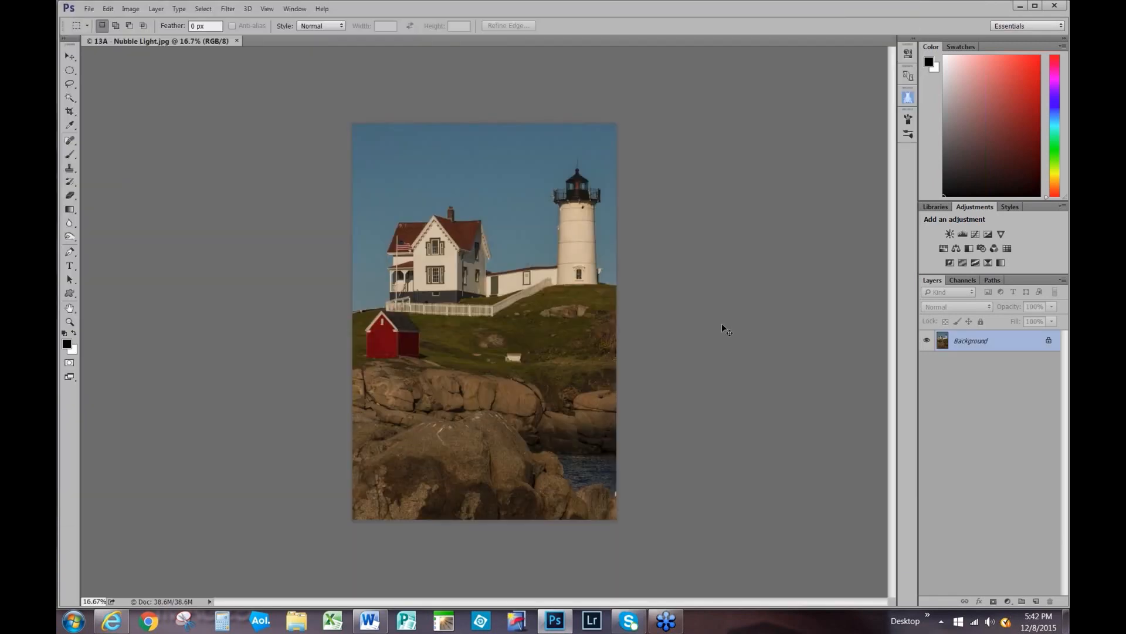
Duplicate the lighthouse photo's Background layer and open the copy in Topaz Texture Effects.
key("ctrl+j")
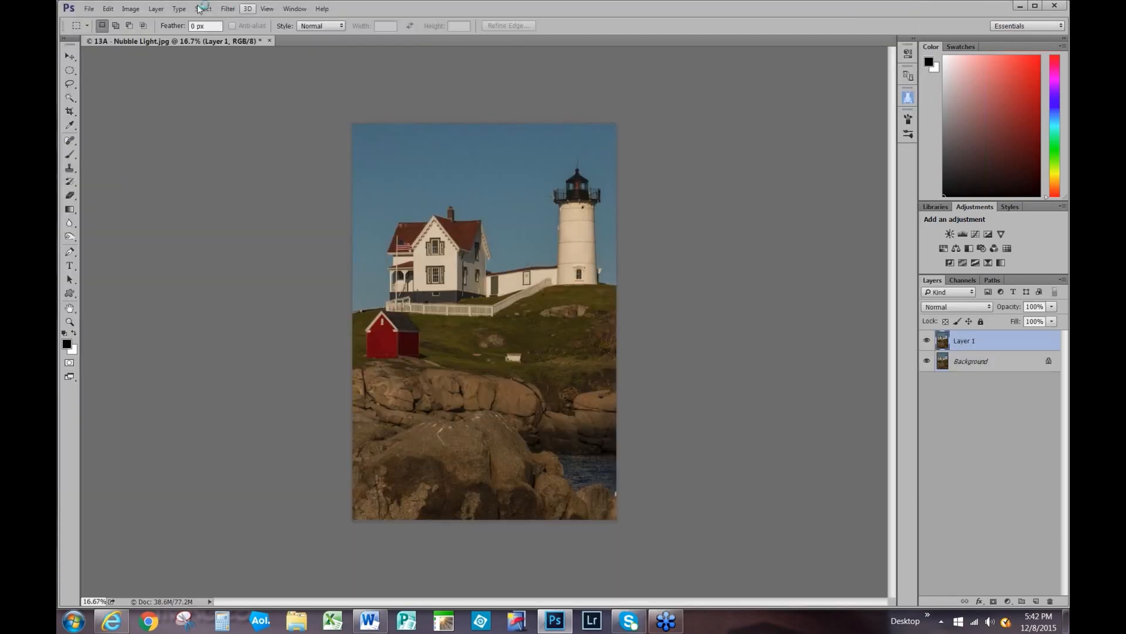
left_click(228, 10)
mouse_move(371, 352)
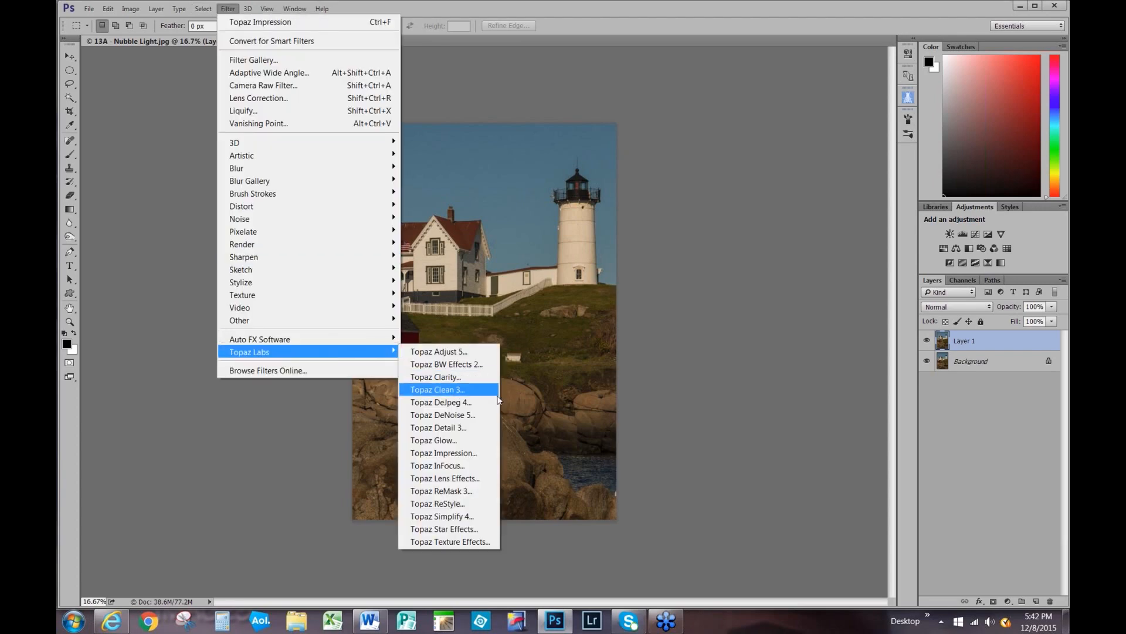
left_click(488, 543)
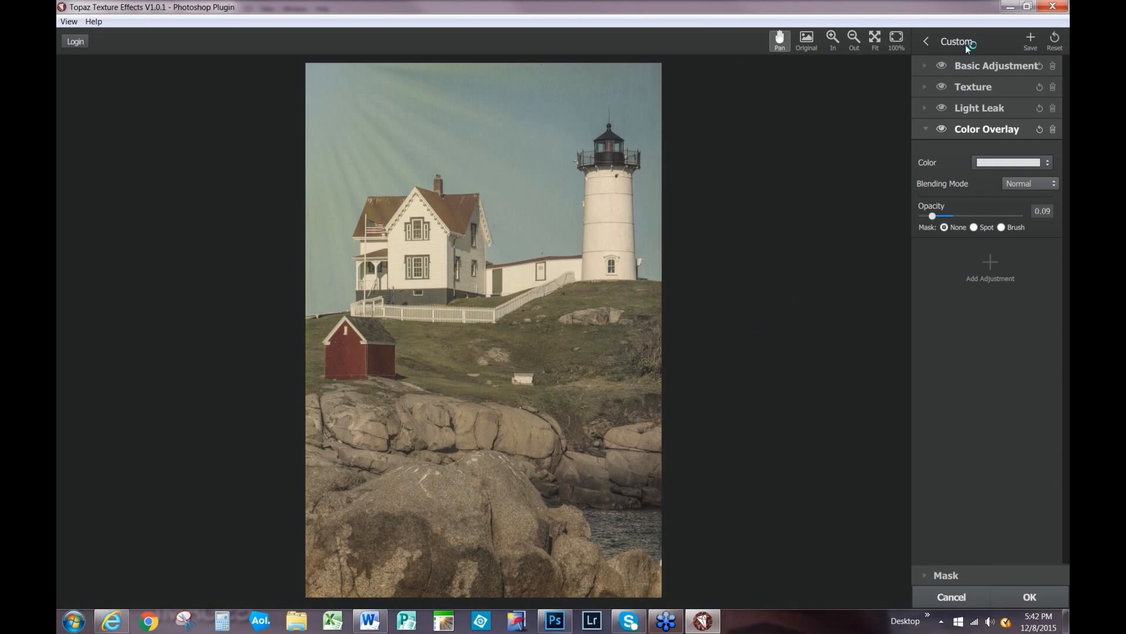
Return to the preset list, switch to the Vintage category and choose the Crumbling Beach preset for the lighthouse.
left_click(928, 42)
left_click(1003, 41)
left_click(1021, 186)
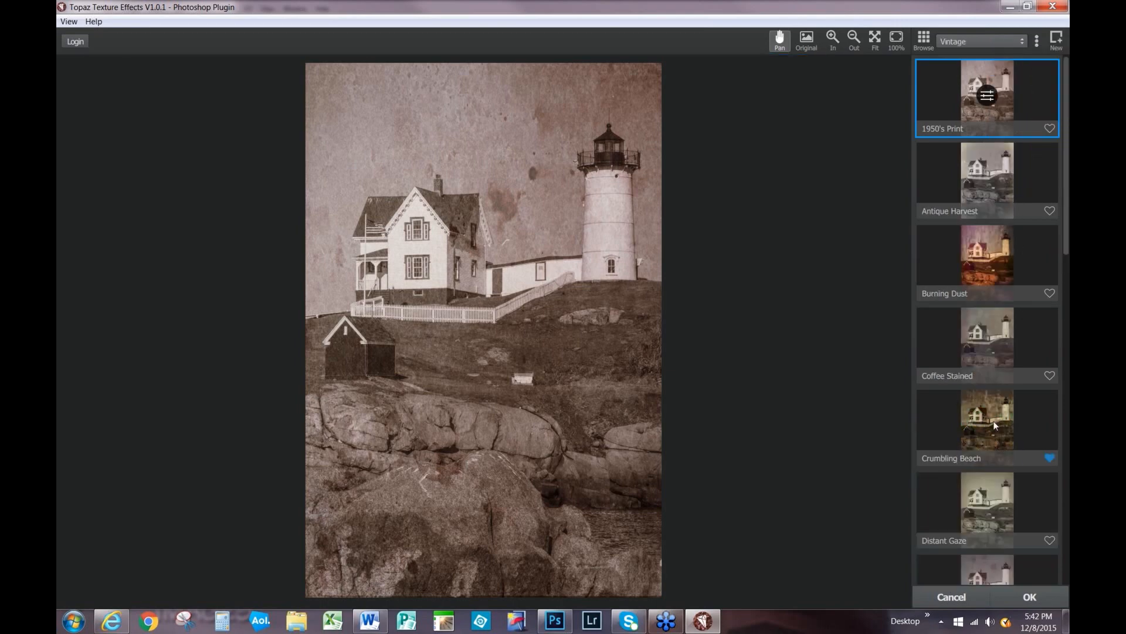
left_click(993, 422)
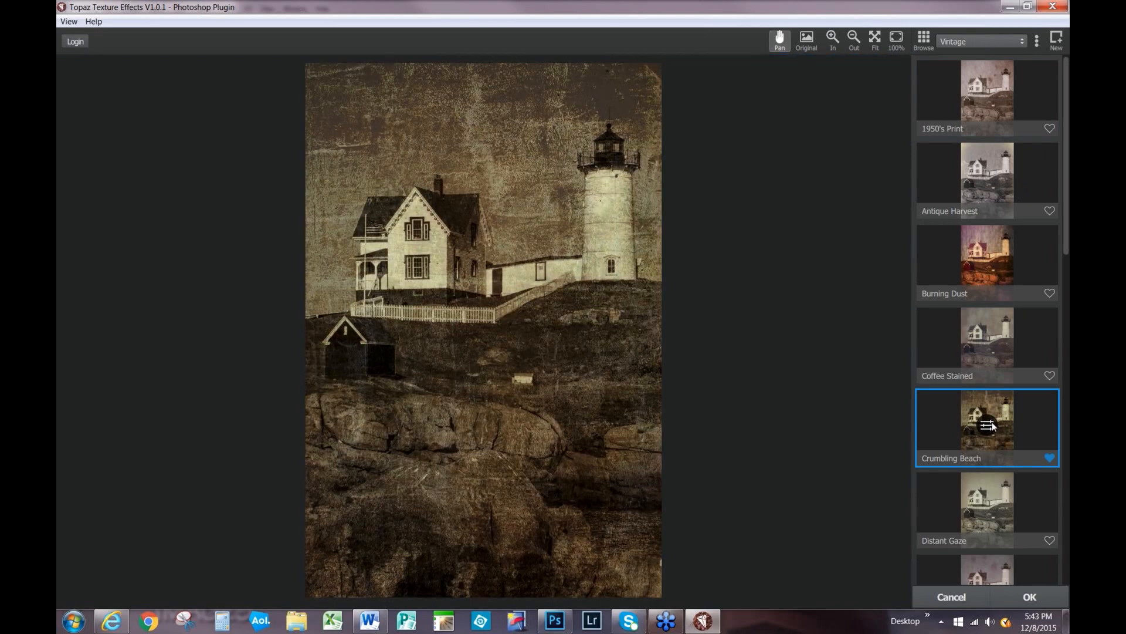
Edit the Crumbling Beach preset's Basic Adjustment: Brightness 0.64, Highlight 0.14, Clarity 0.27 and Temperature 0.15.
left_click(991, 425)
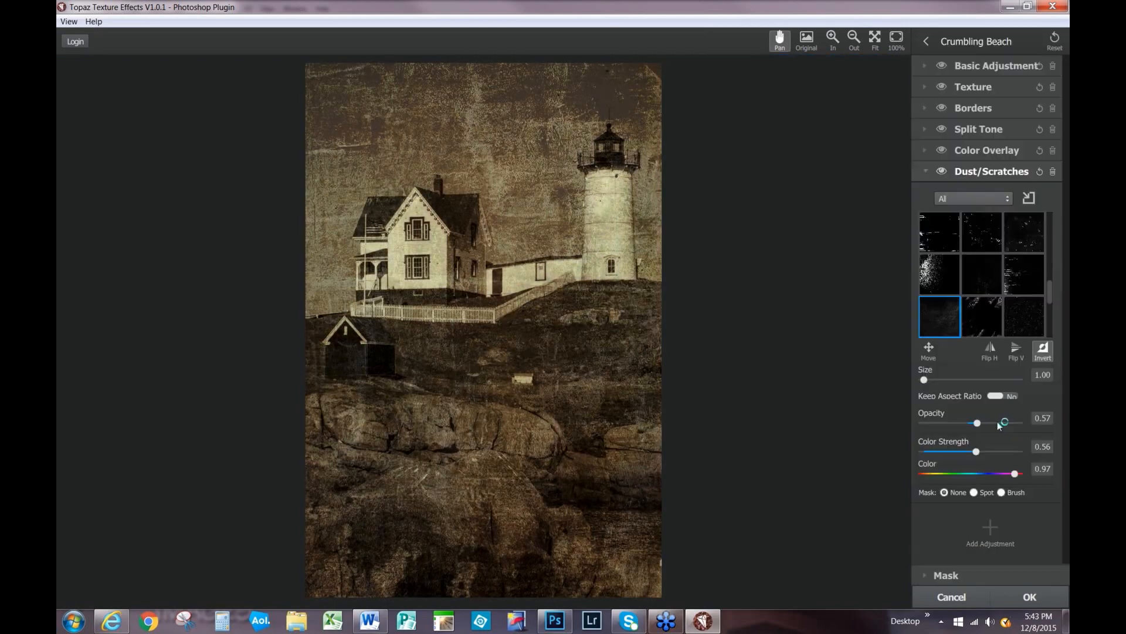
left_click(925, 67)
left_click(984, 98)
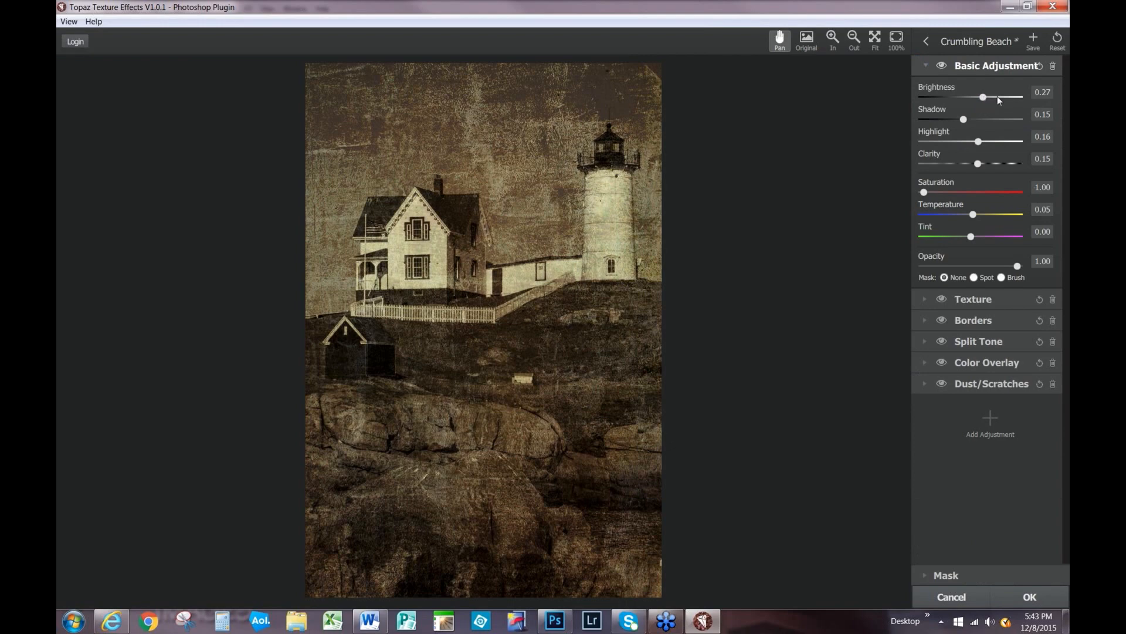
left_click(998, 97)
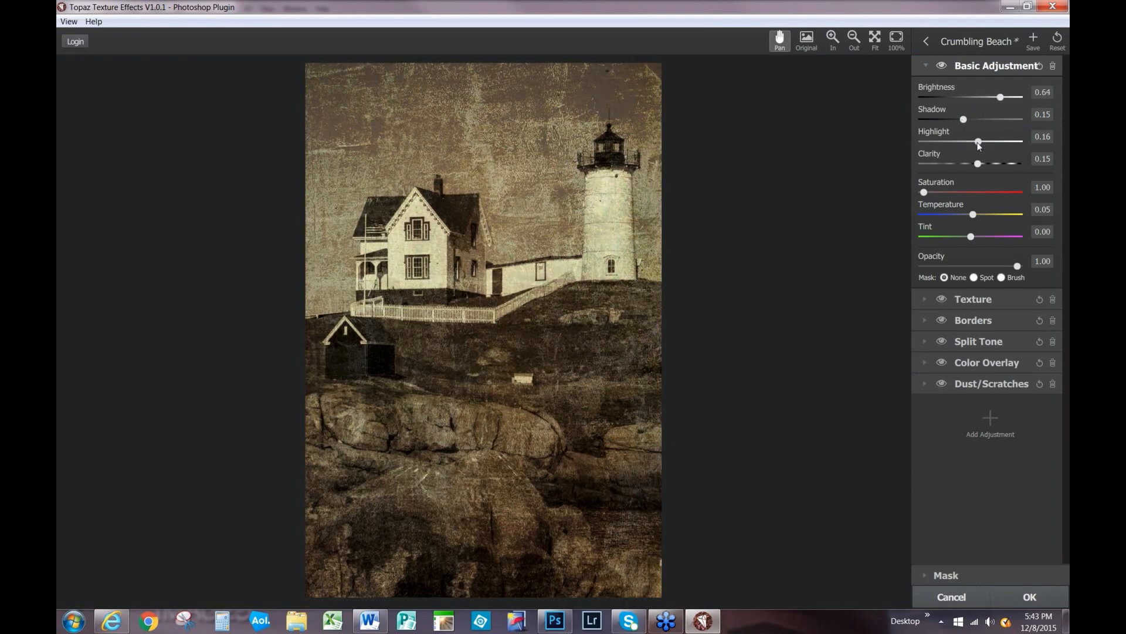
left_click_drag(977, 142, 964, 141)
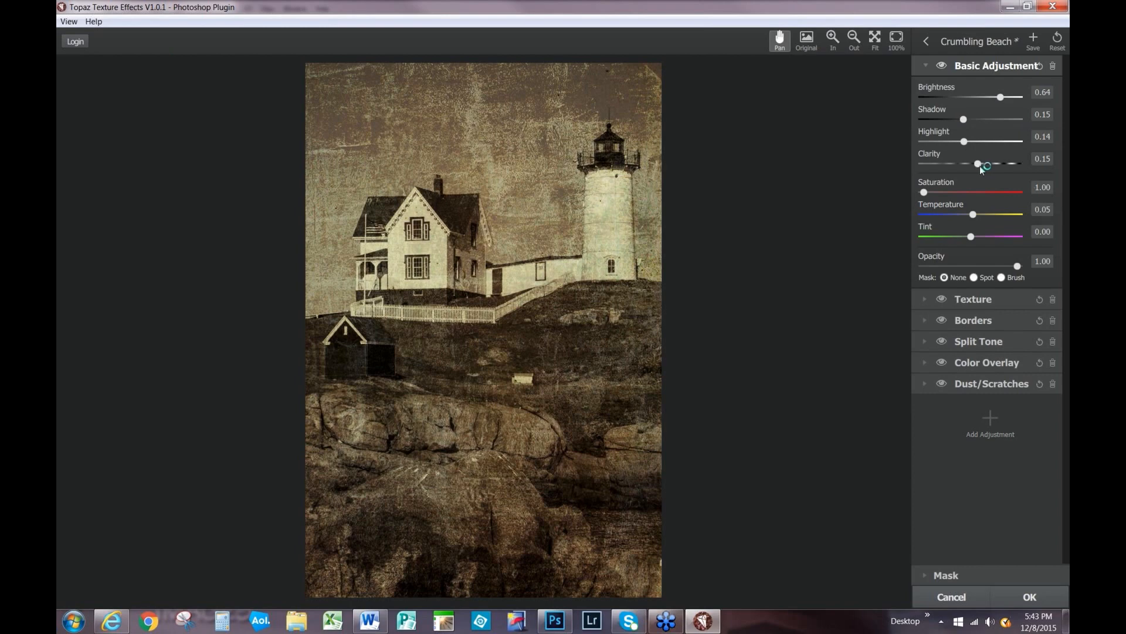
left_click_drag(976, 166, 987, 166)
left_click(926, 64)
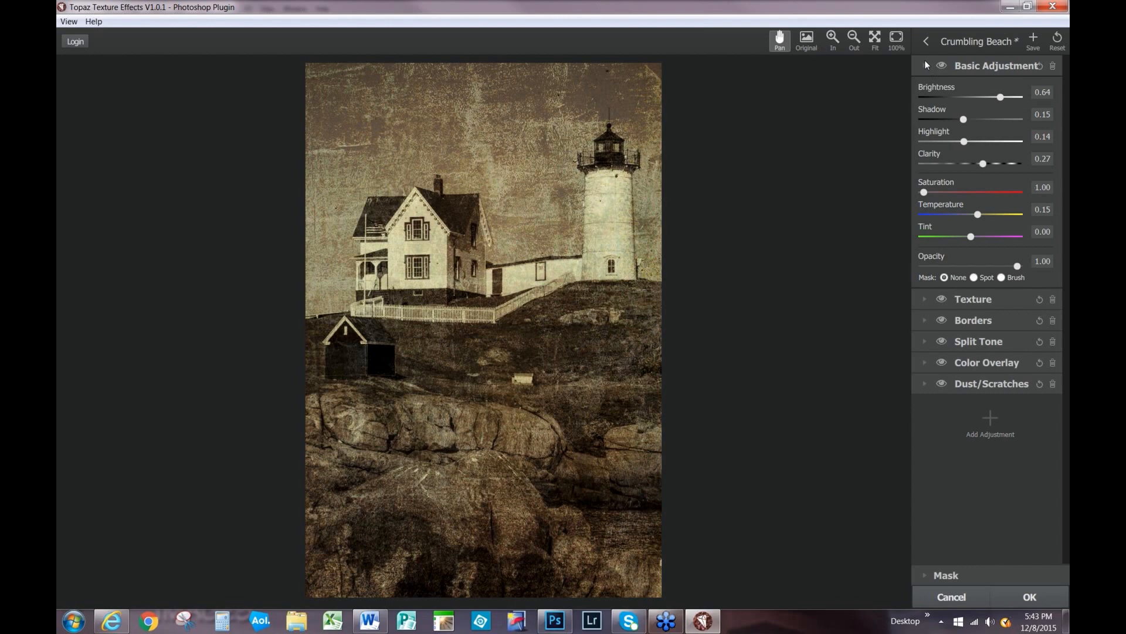
Set the Texture adjustment's opacity to 0.70 and delete the Borders and Split Tone adjustments.
left_click(925, 87)
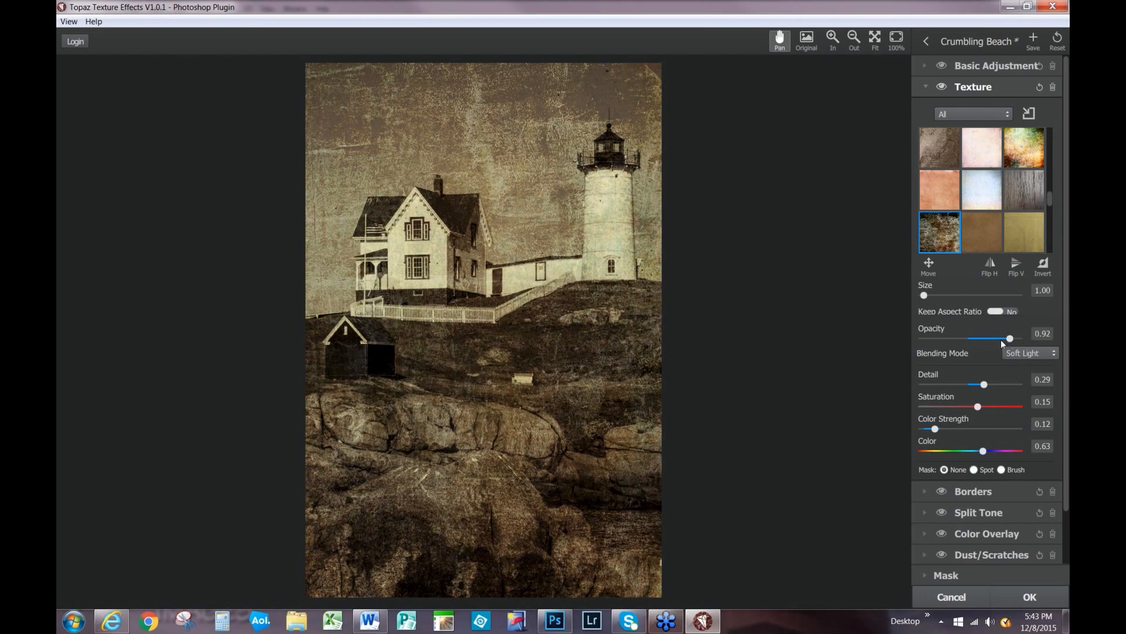
left_click_drag(1001, 340, 990, 339)
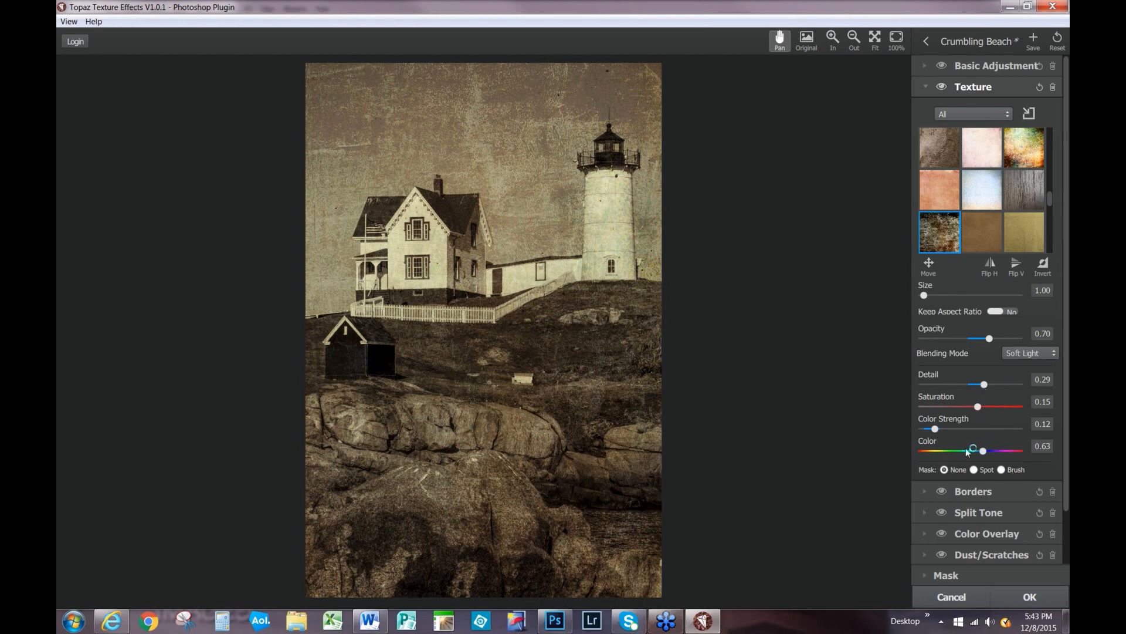
left_click(927, 88)
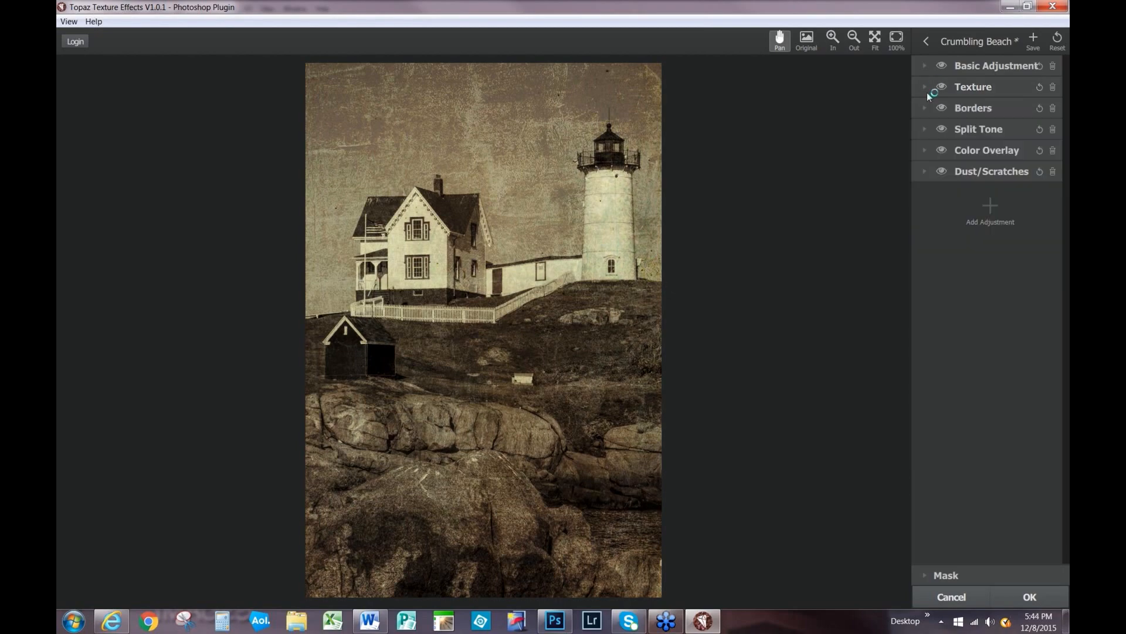
left_click(1053, 108)
left_click(1053, 108)
Keep the Color Overlay's brown color, try the Multiply blending mode, set opacity to 0.65 and switch back to Soft Light.
left_click(927, 108)
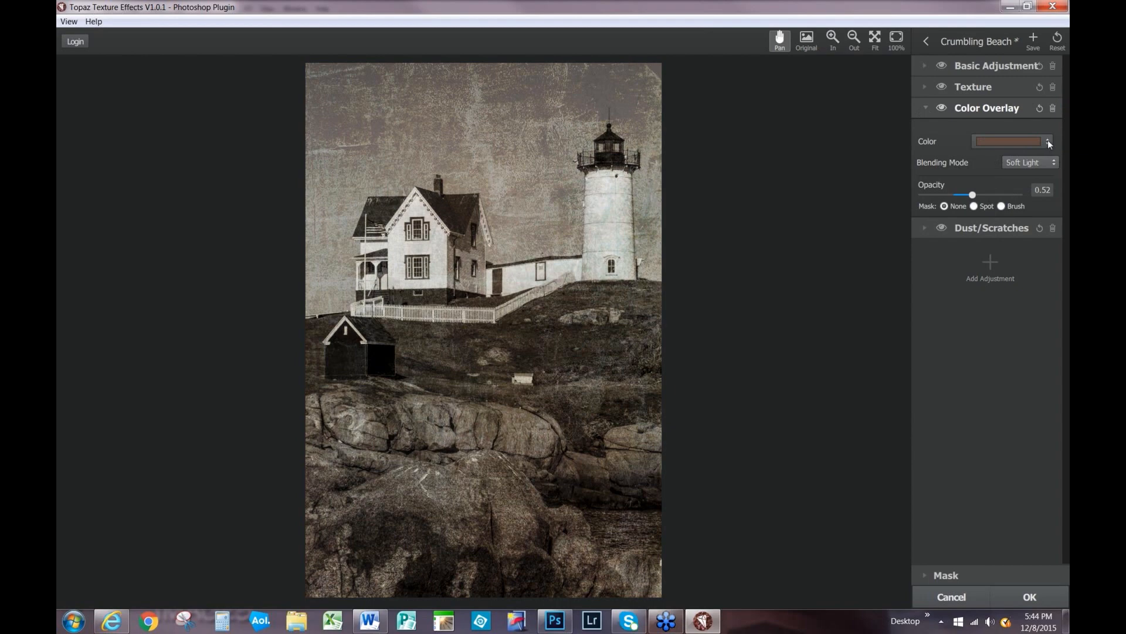
left_click(1050, 144)
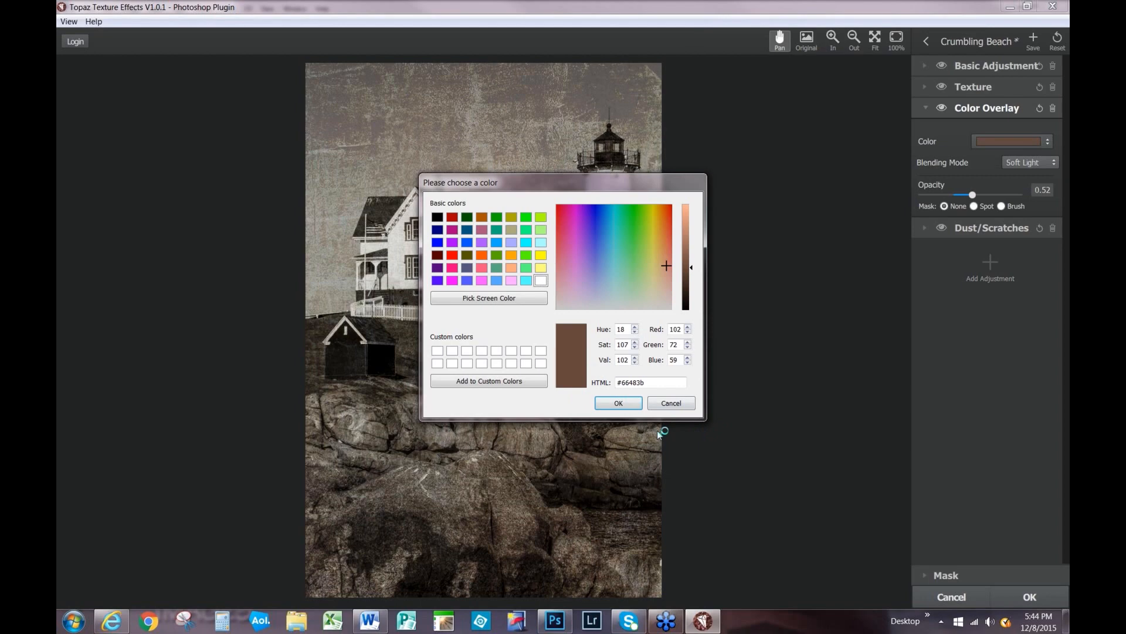
left_click(602, 403)
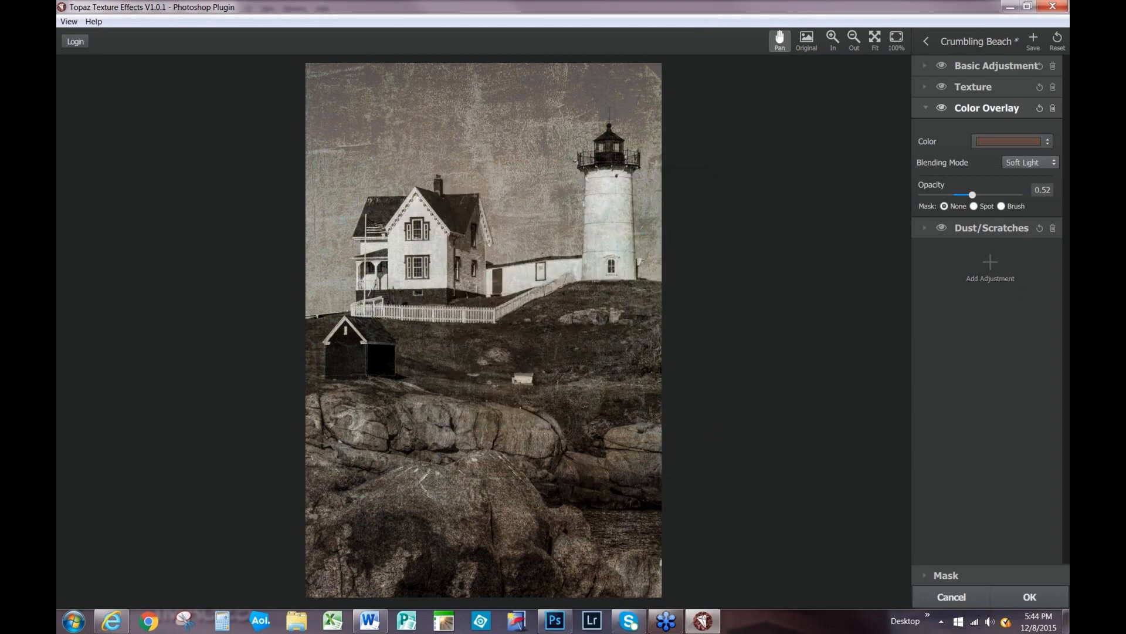
left_click(1055, 164)
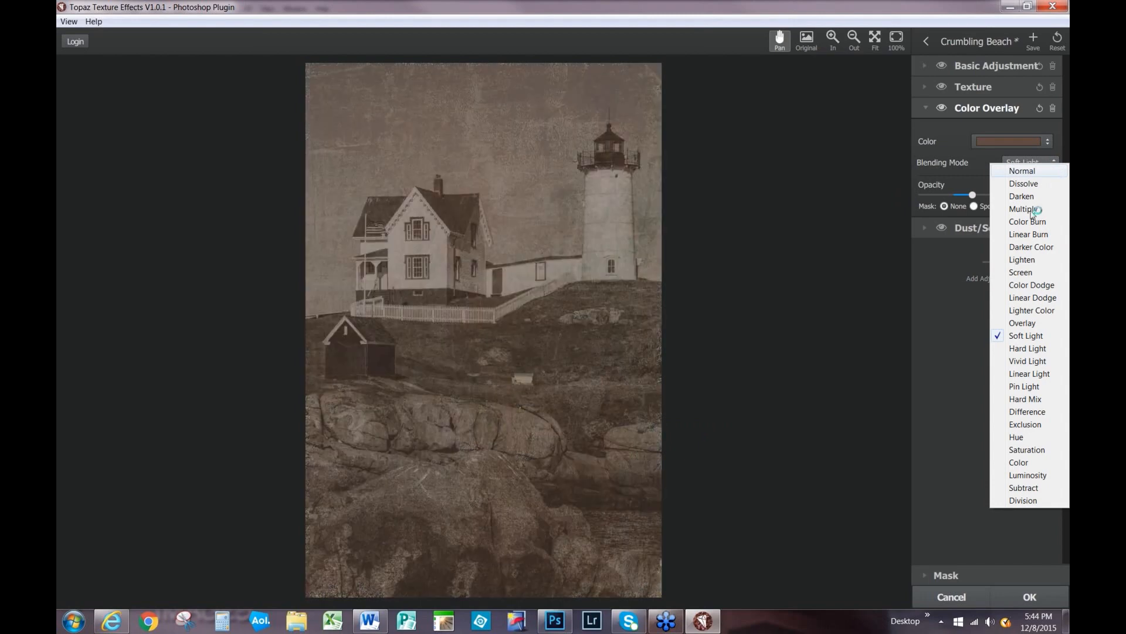
left_click(1034, 210)
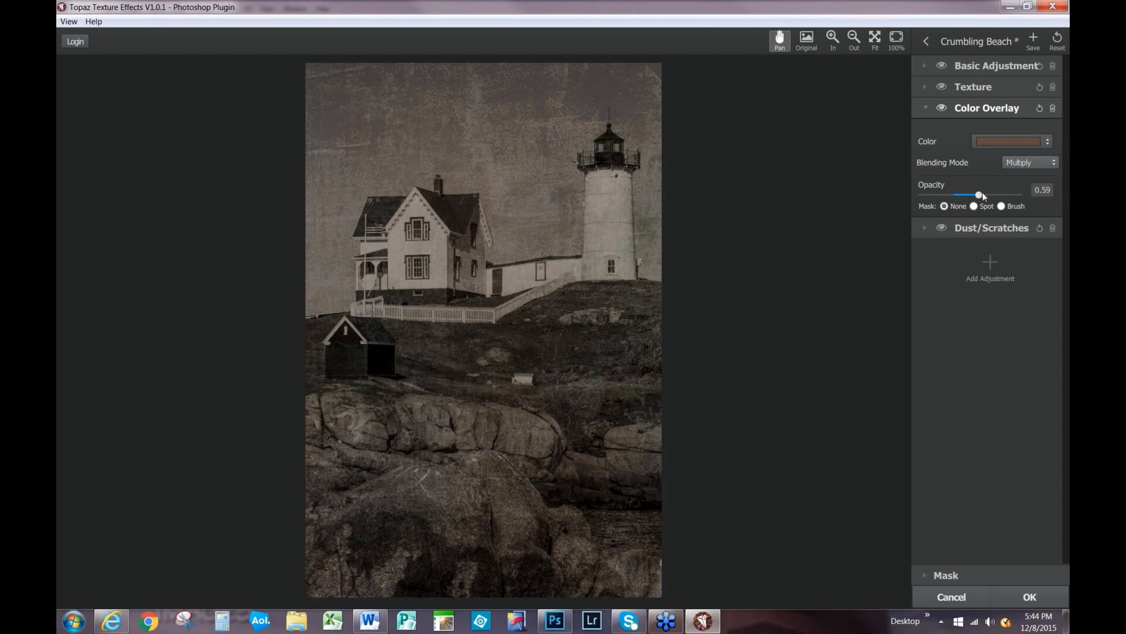
left_click_drag(984, 197, 985, 195)
left_click(1054, 161)
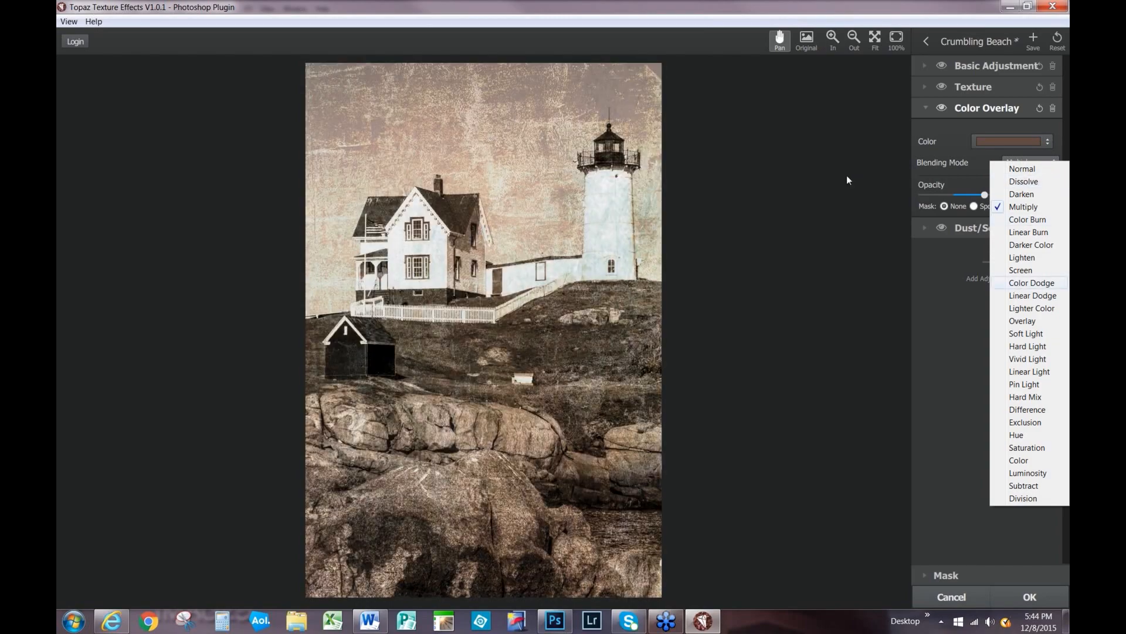
left_click(1026, 333)
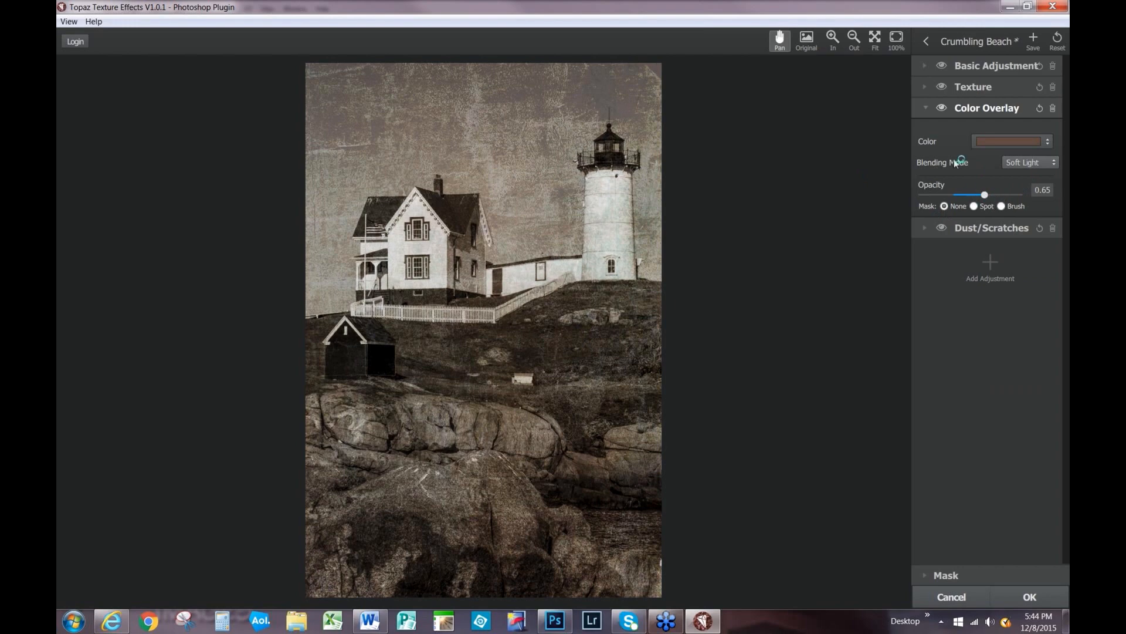
left_click(926, 108)
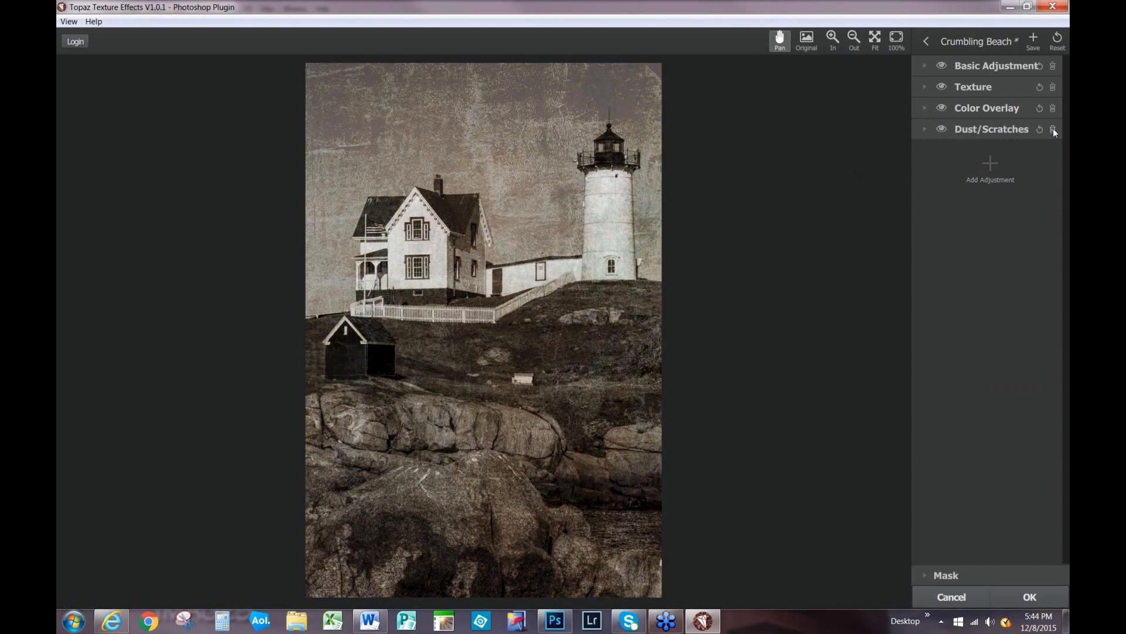
Delete the Dust/Scratches adjustment and add an Edge Exposure adjustment.
left_click(1054, 129)
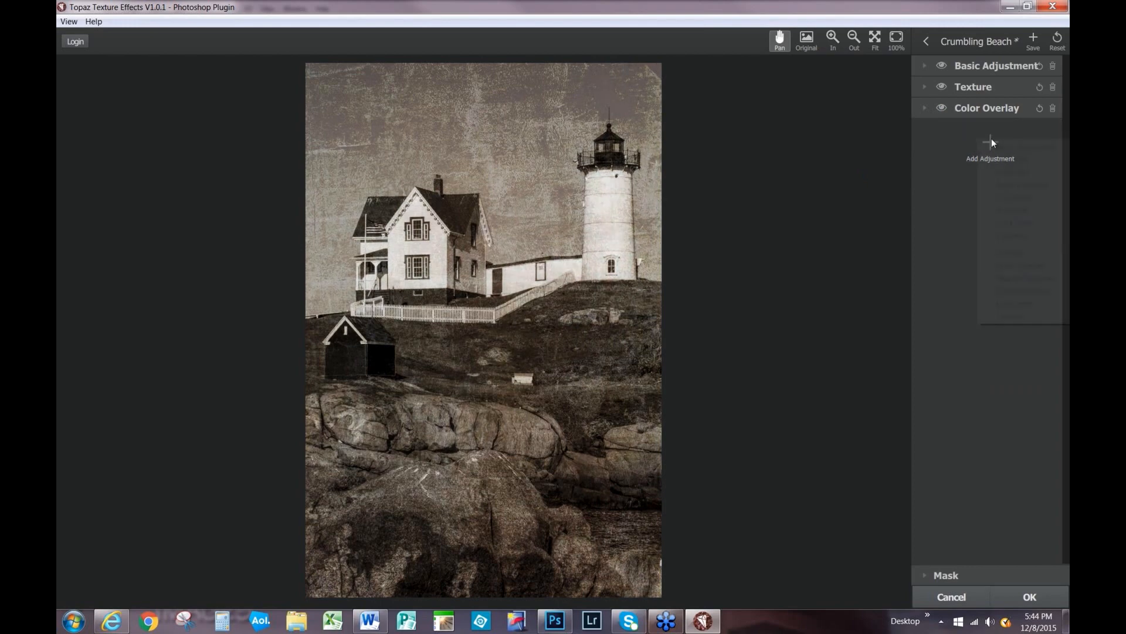
left_click(990, 143)
key("Escape")
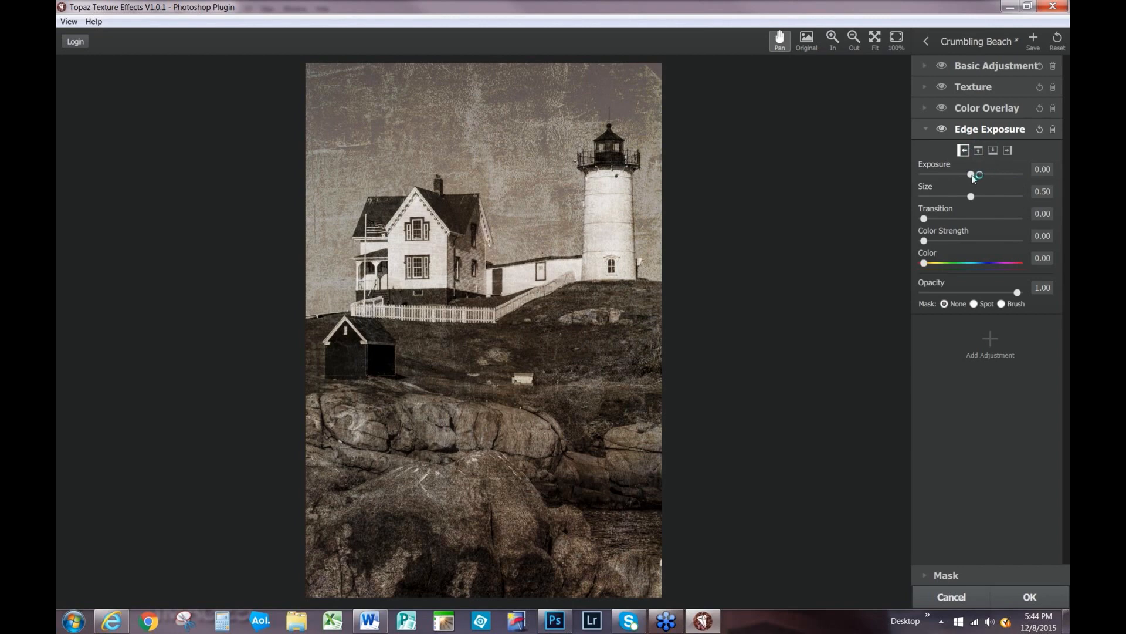
Darken the photo's edges with Exposure 0.25 left, 0.19 top and 0.12 bottom, darken the right edge too, and apply the effect.
left_click_drag(977, 177, 984, 175)
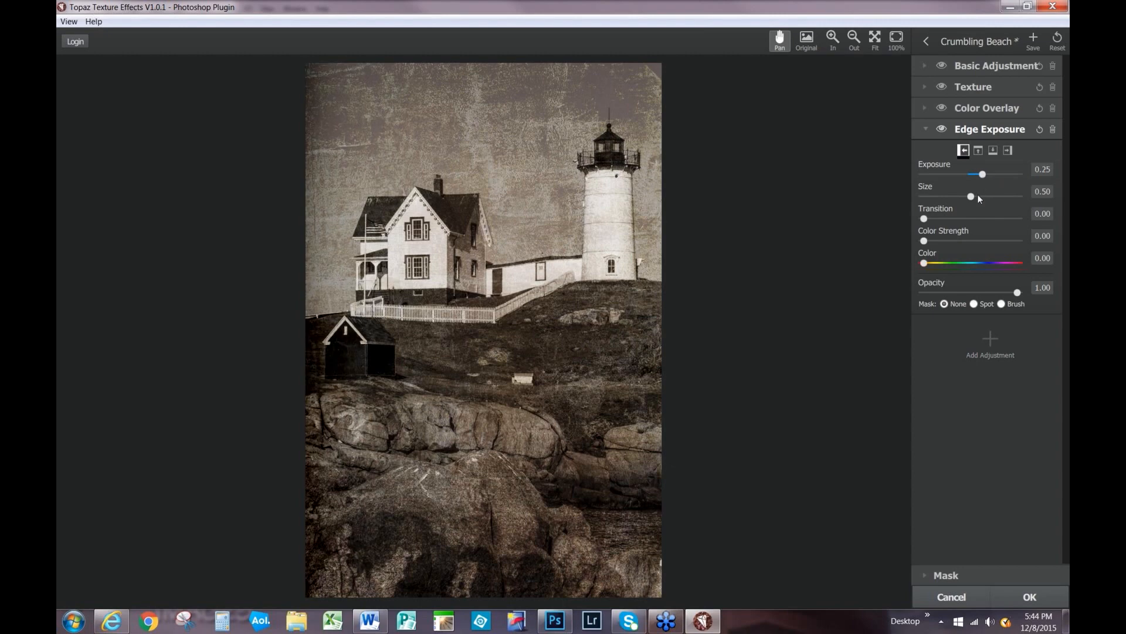
left_click(979, 151)
left_click_drag(978, 175, 985, 175)
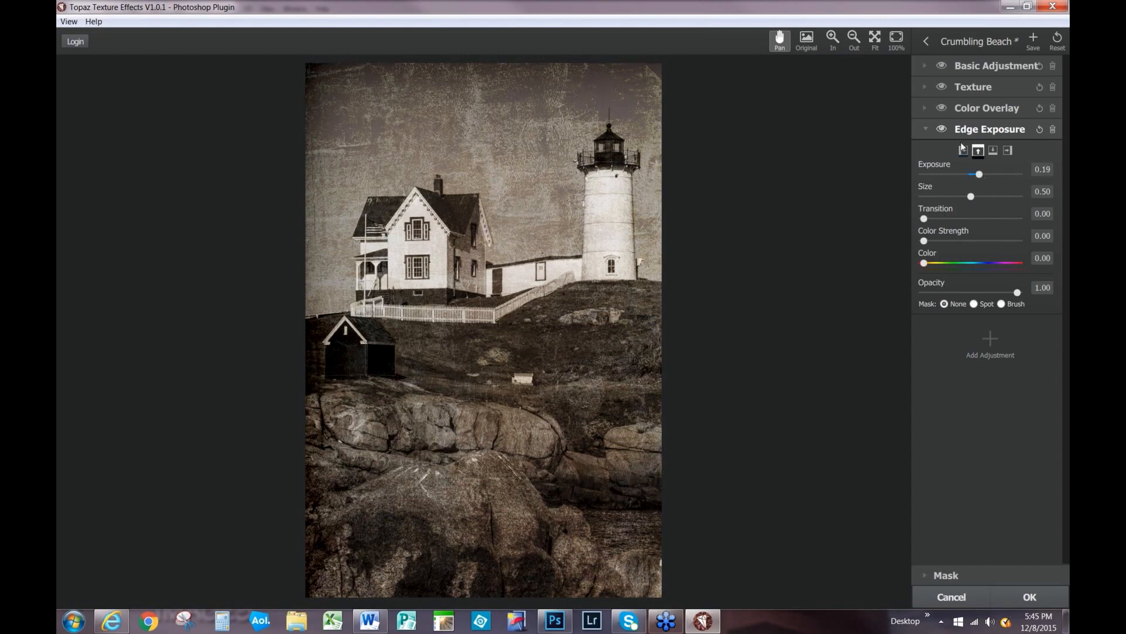
left_click(993, 151)
left_click_drag(973, 175, 980, 174)
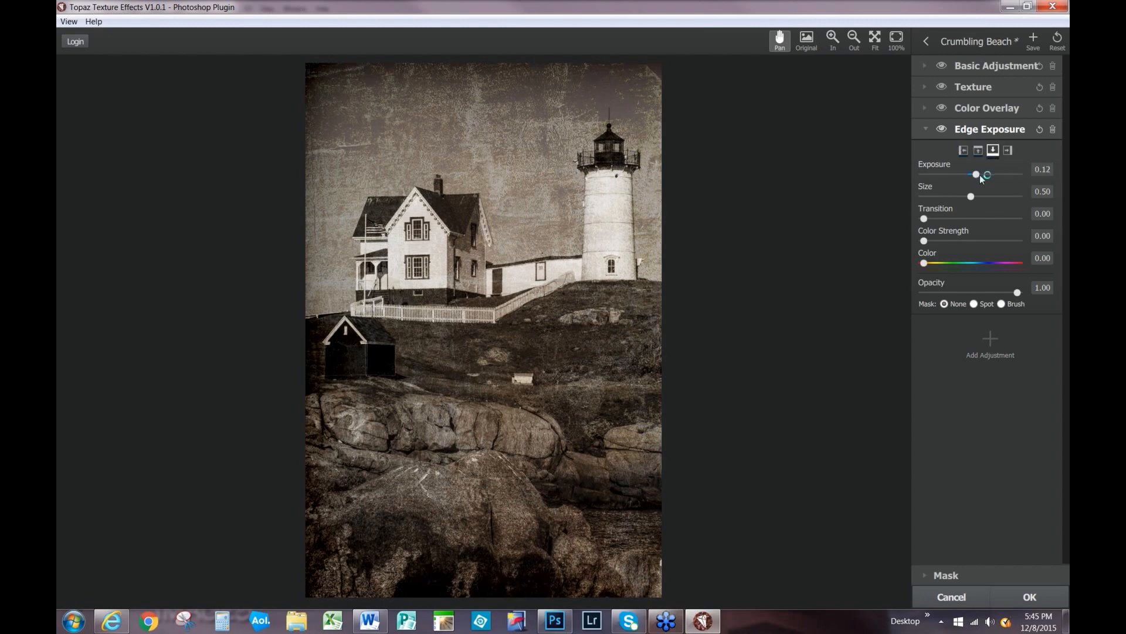
left_click(1008, 151)
left_click_drag(972, 175, 983, 174)
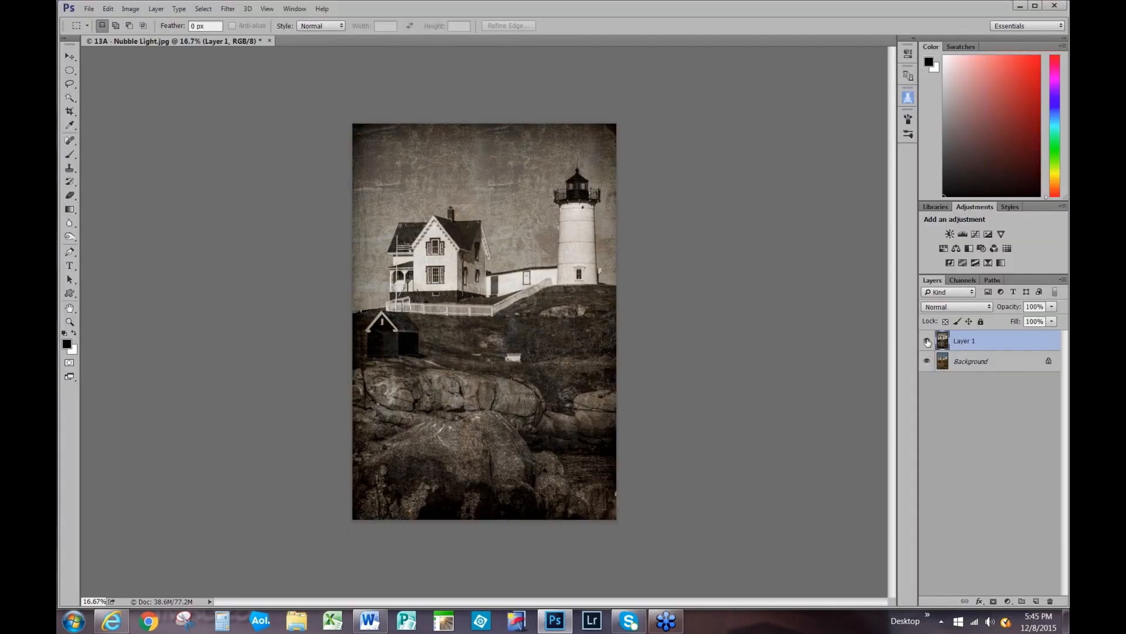
Hide and show Layer 1 to compare the textured lighthouse with the original photo.
left_click(927, 341)
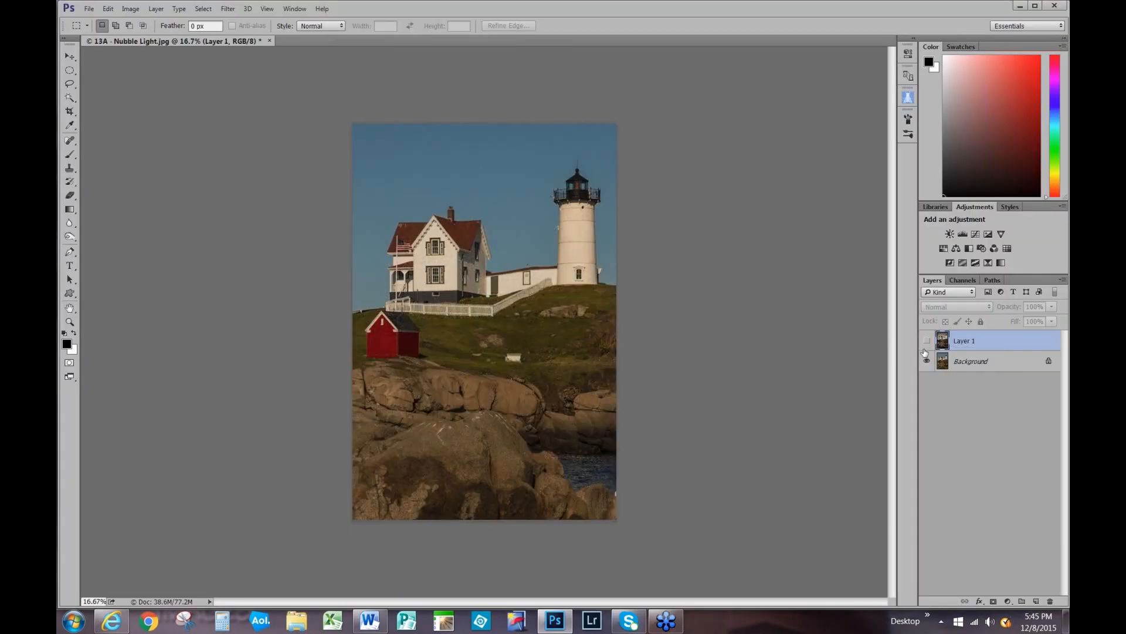
left_click(926, 341)
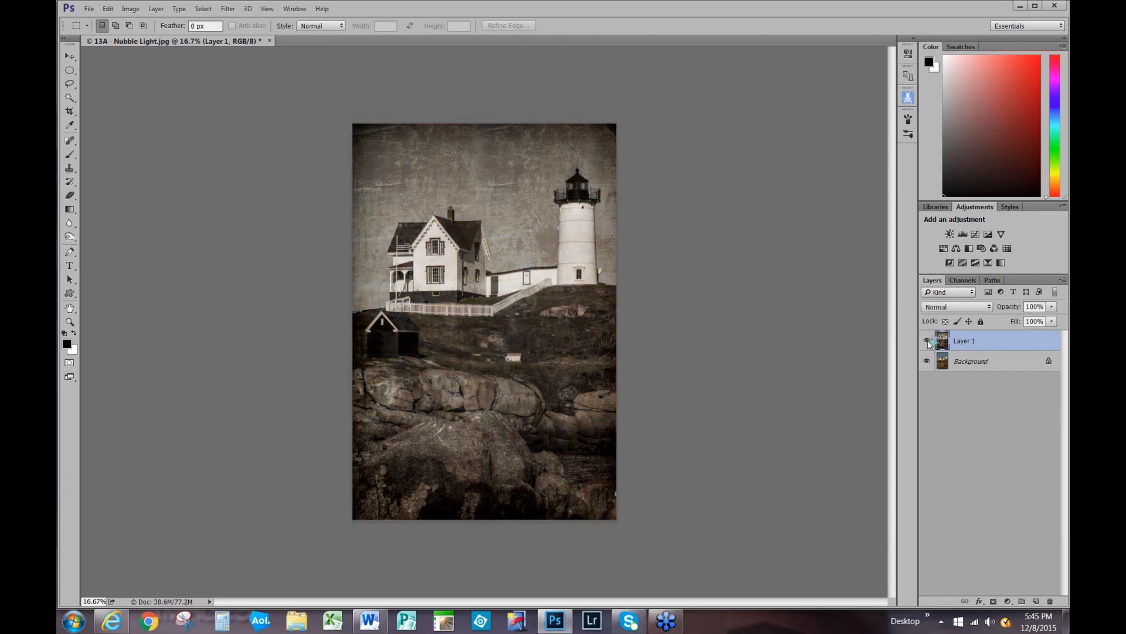